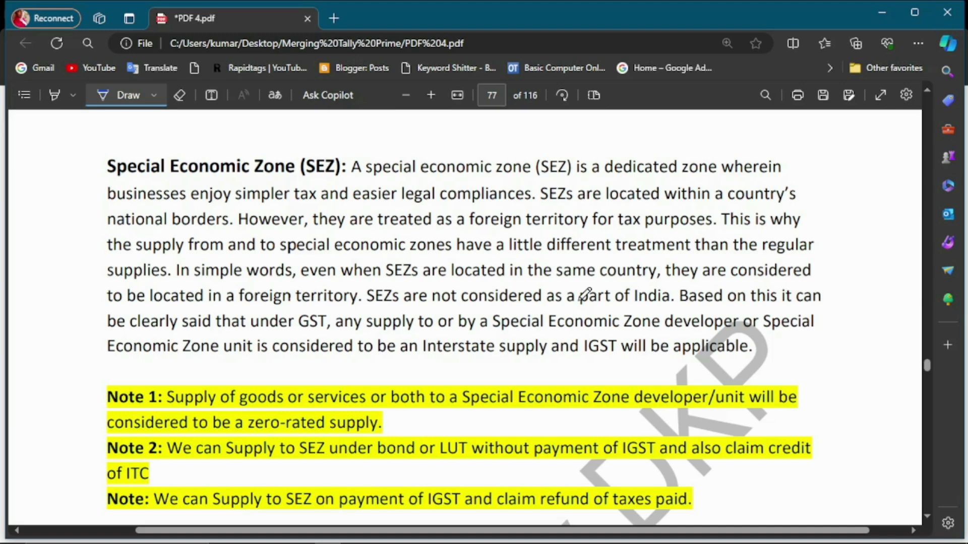
{"action": "scroll", "coordinate": [665, 296], "scroll_direction": "down", "scroll_amount": 1}
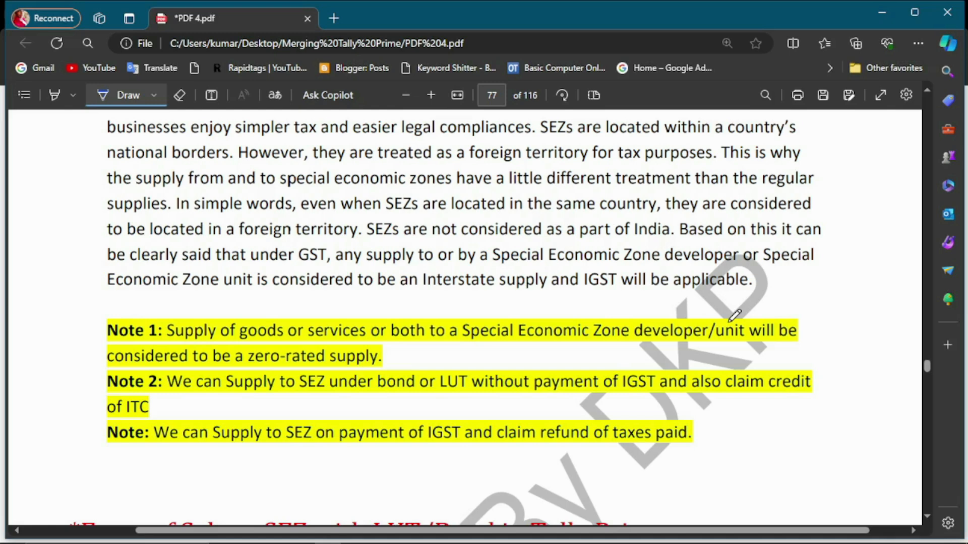
{"action": "key", "text": "Escape"}
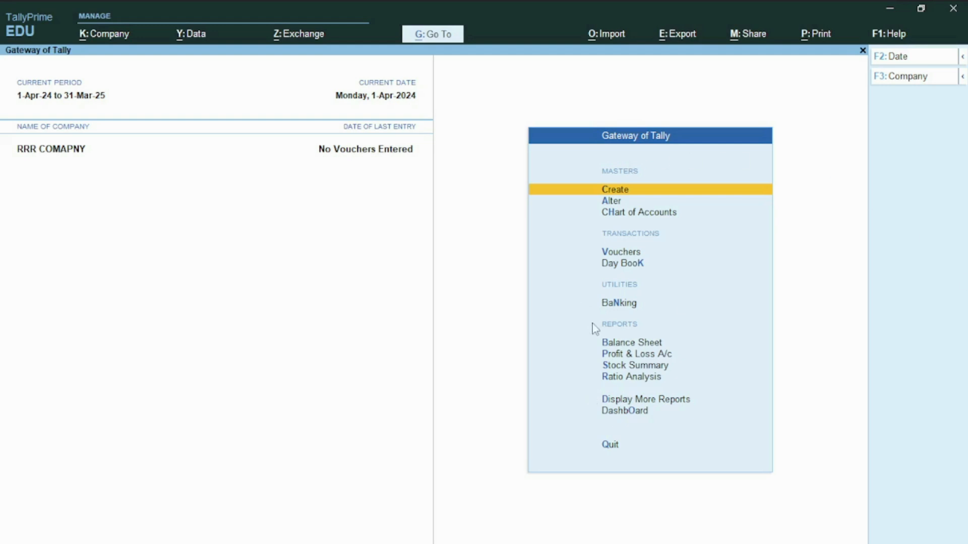
- Open the GST registration details of RRR COMAPNY from the company features, with Goods and Services Tax enabled
{"action": "key", "text": "F11"}
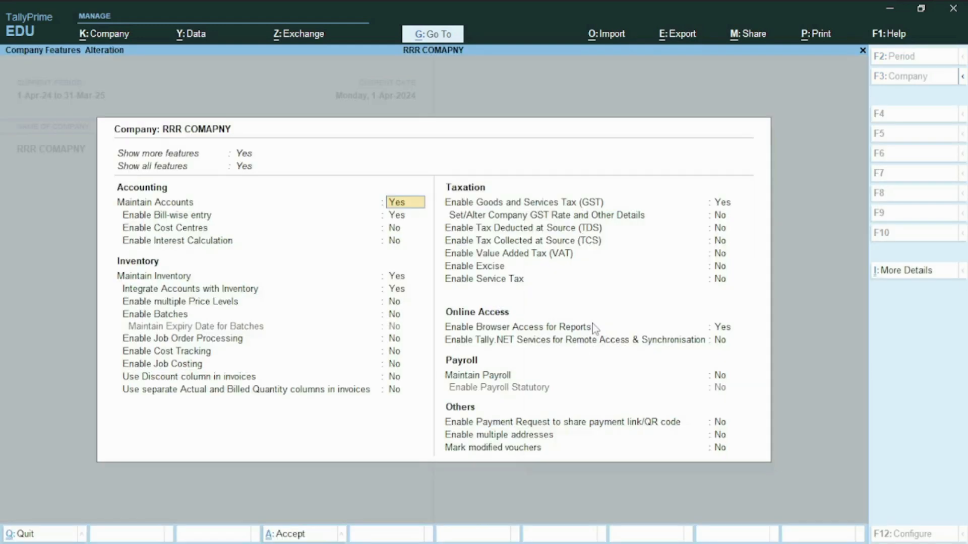
{"action": "left_click", "coordinate": [723, 207]}
{"action": "type", "text": "y"}
{"action": "key", "text": "Return"}
{"action": "key", "text": "Return"}
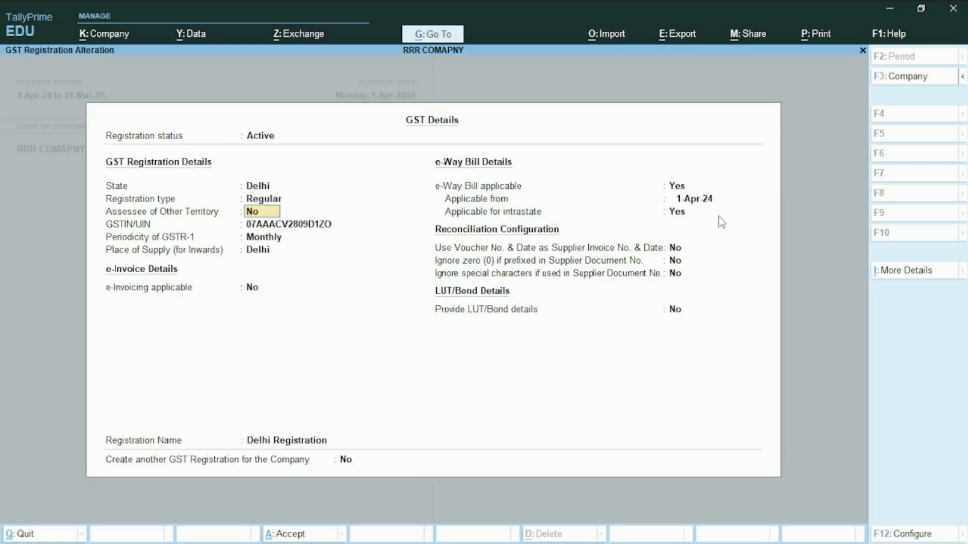
- Set the Provide LUT/Bond details option to Yes in the GST registration
{"action": "left_click", "coordinate": [499, 319]}
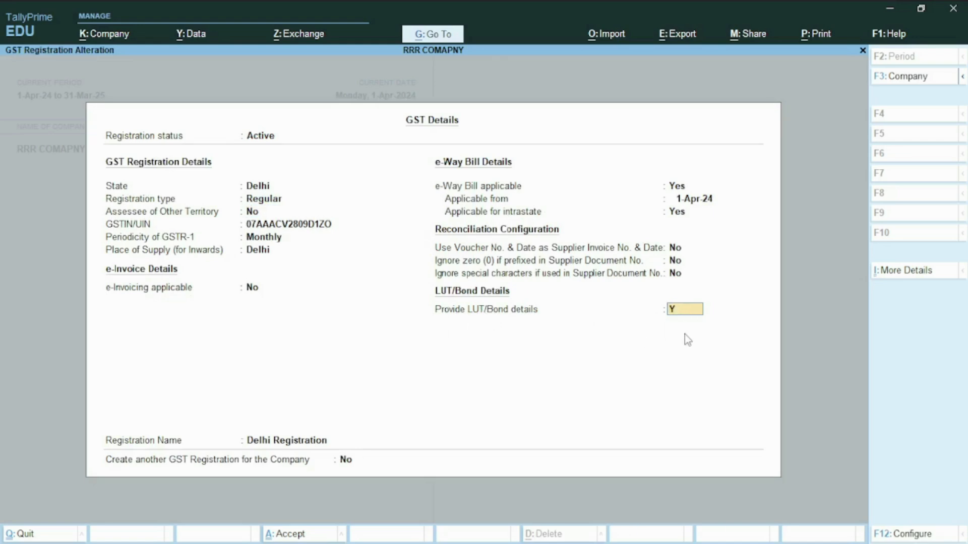
{"action": "type", "text": "Y"}
{"action": "key", "text": "Return"}
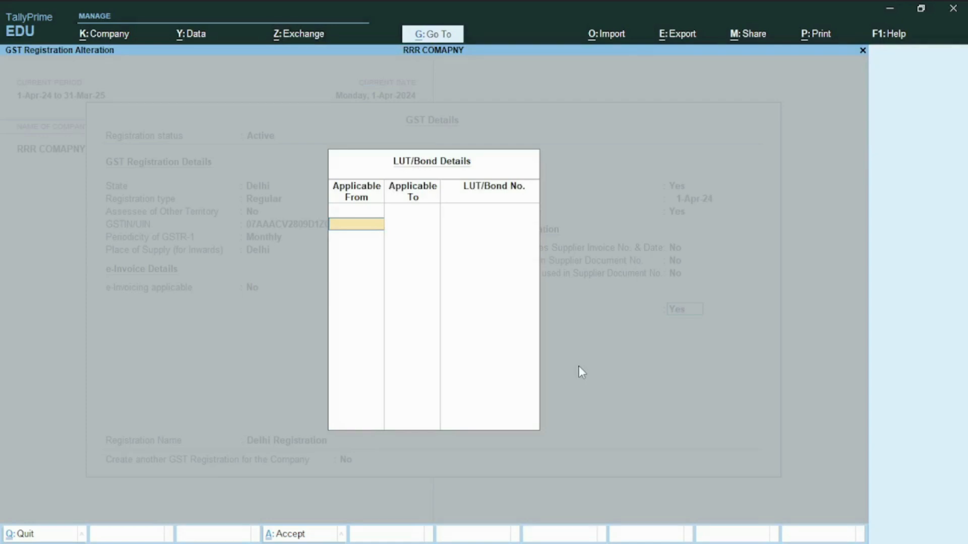
- Set the LUT/Bond validity from 1-Apr-24 to 31-Mar-25
{"action": "type", "text": "01/02"}
{"action": "key", "text": "BackSpace"}
{"action": "type", "text": "4/2024"}
{"action": "key", "text": "Return"}
{"action": "type", "text": "31/03/"}
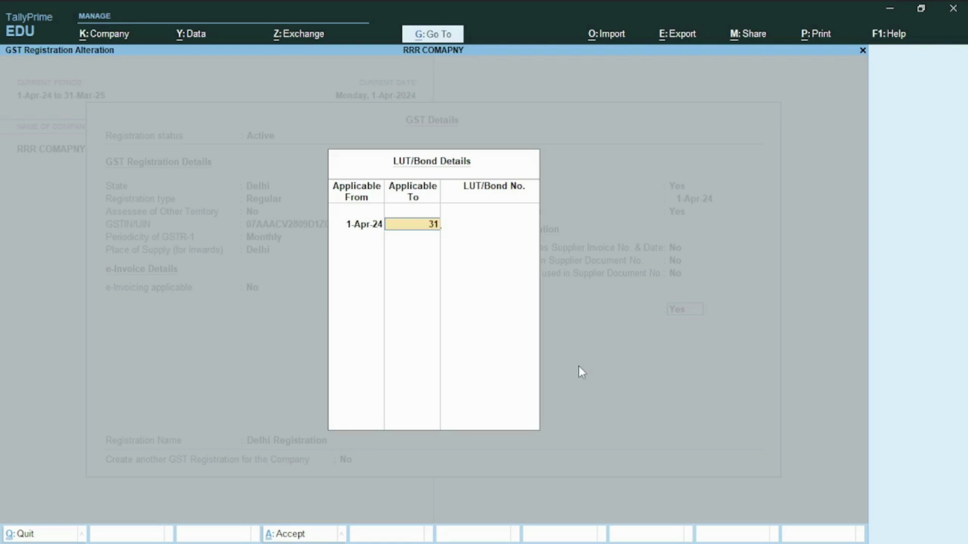
{"action": "type", "text": "2025"}
{"action": "key", "text": "Return"}
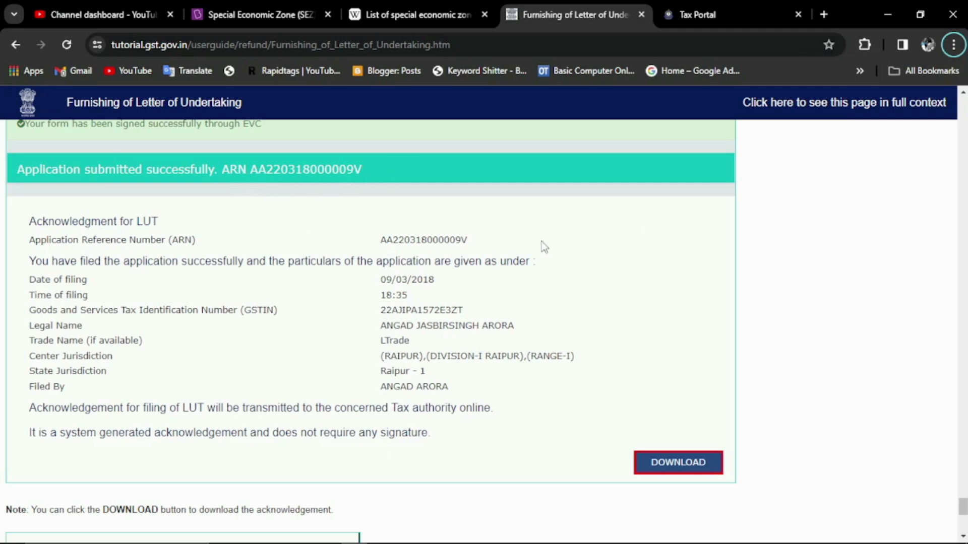
- Back in TallyPrime, paste the application reference number as the LUT/Bond number and save the GST details and company features
{"action": "key", "text": "alt+Tab"}
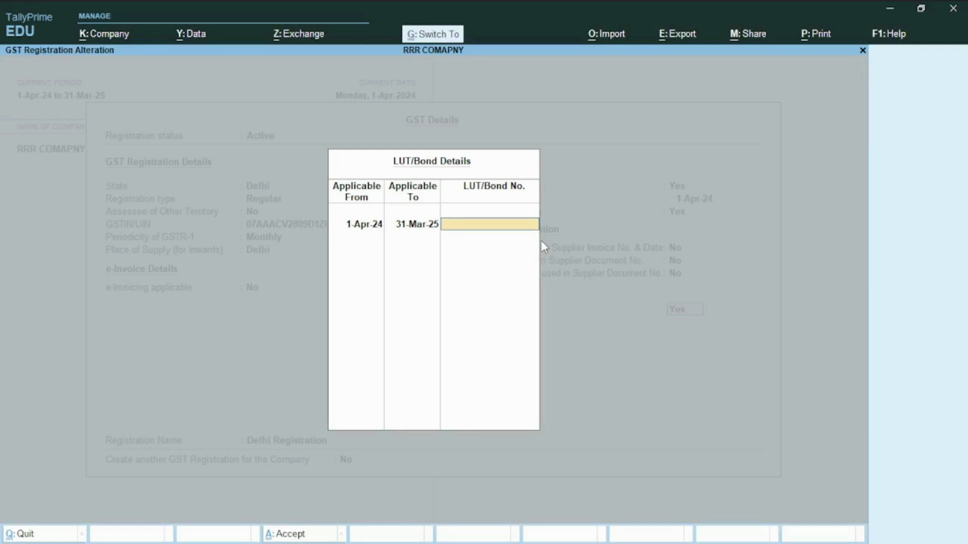
{"action": "key", "text": "ctrl+alt+v"}
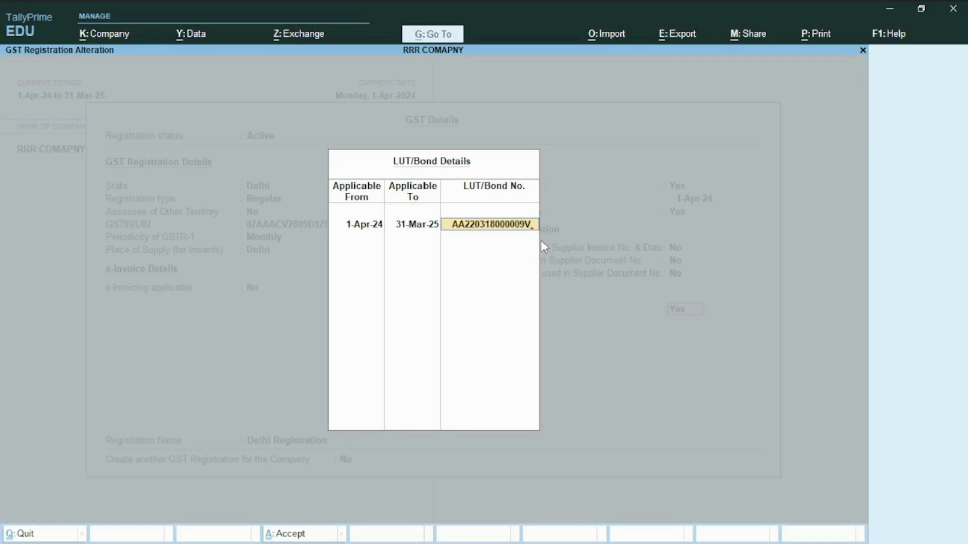
{"action": "key", "text": "Return"}
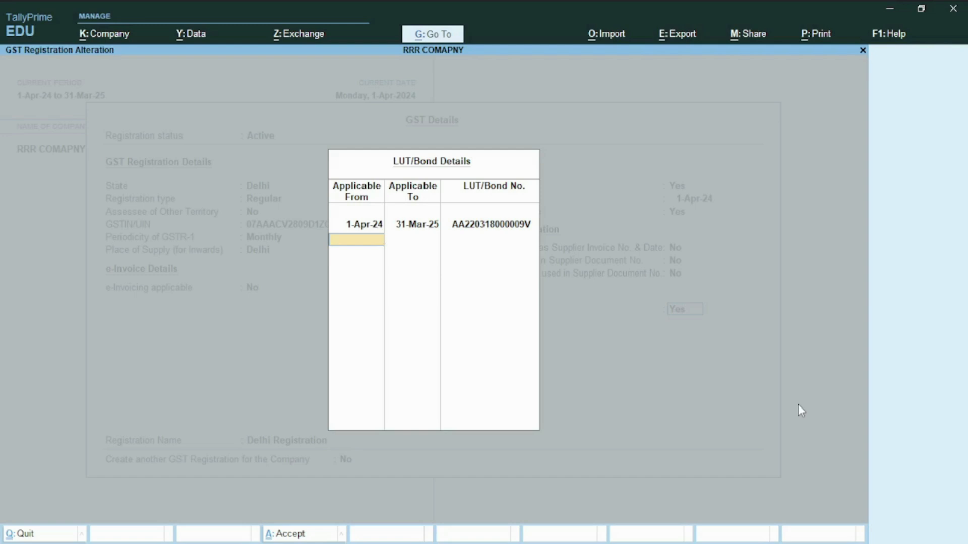
{"action": "key", "text": "Return"}
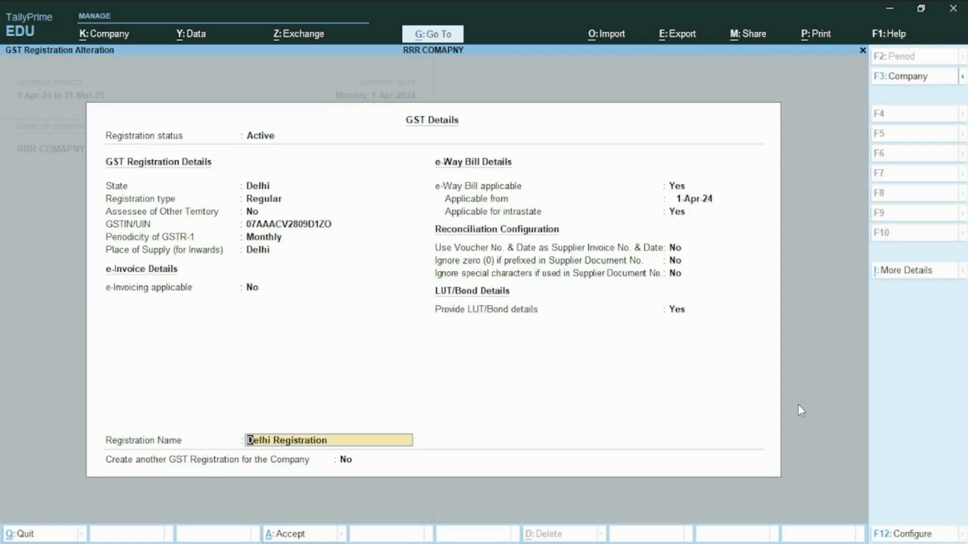
{"action": "key", "text": "Return"}
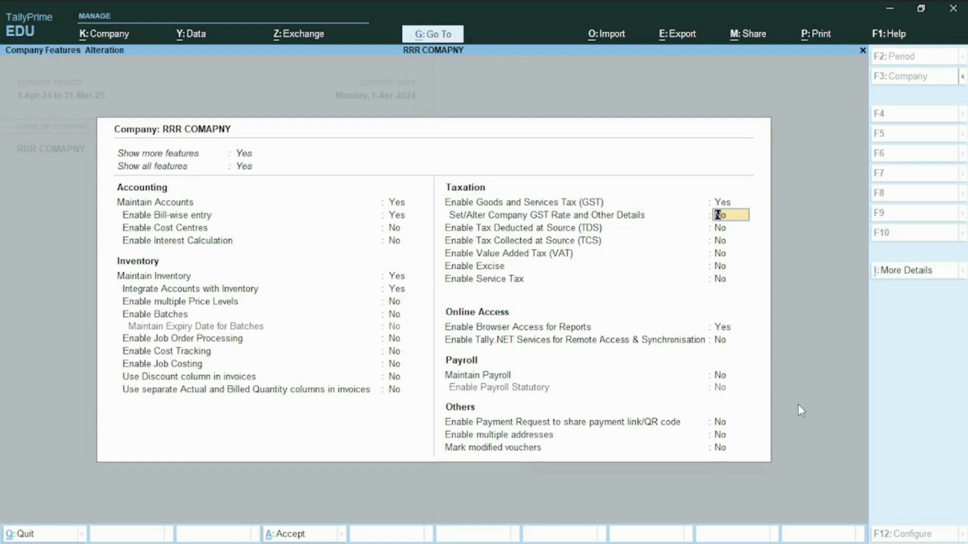
{"action": "key", "text": "ctrl+a"}
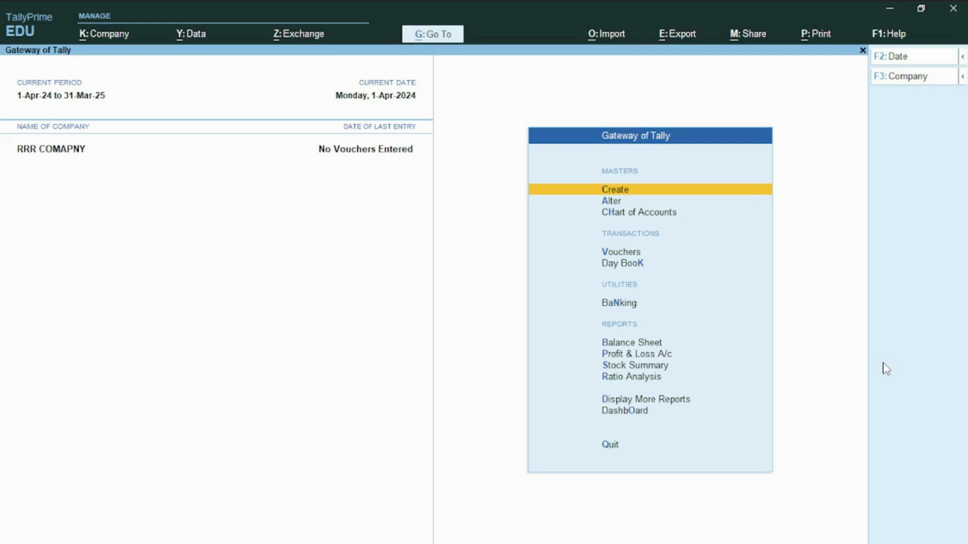
- Start creating a ledger and name it M/S. Bharatiya International SEZ Ltd
{"action": "key", "text": "Down"}
{"action": "key", "text": "Up"}
{"action": "key", "text": "Return"}
{"action": "key", "text": "Down"}
{"action": "key", "text": "Return"}
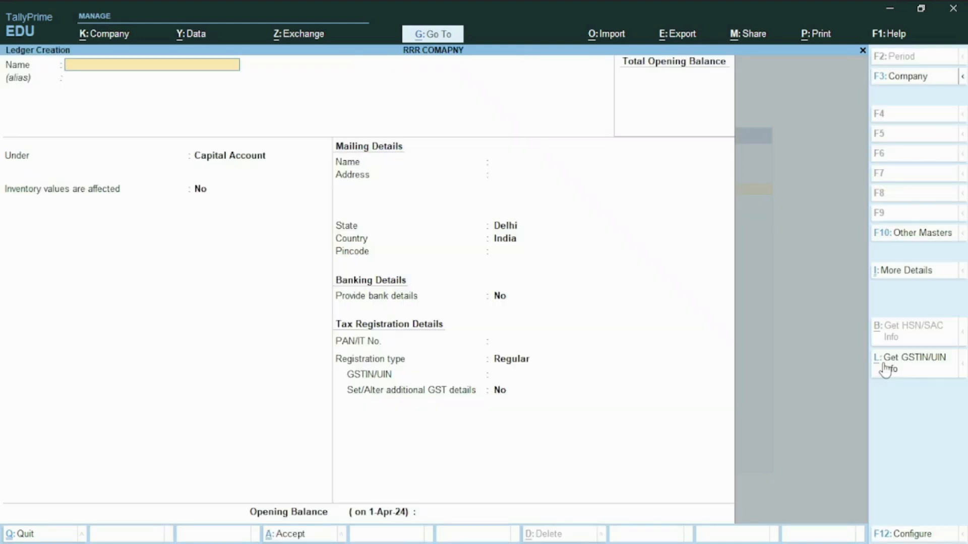
{"action": "key", "text": "ctrl"}
{"action": "type", "text": "M/S. Bharatiya International SEZ Ltd"}
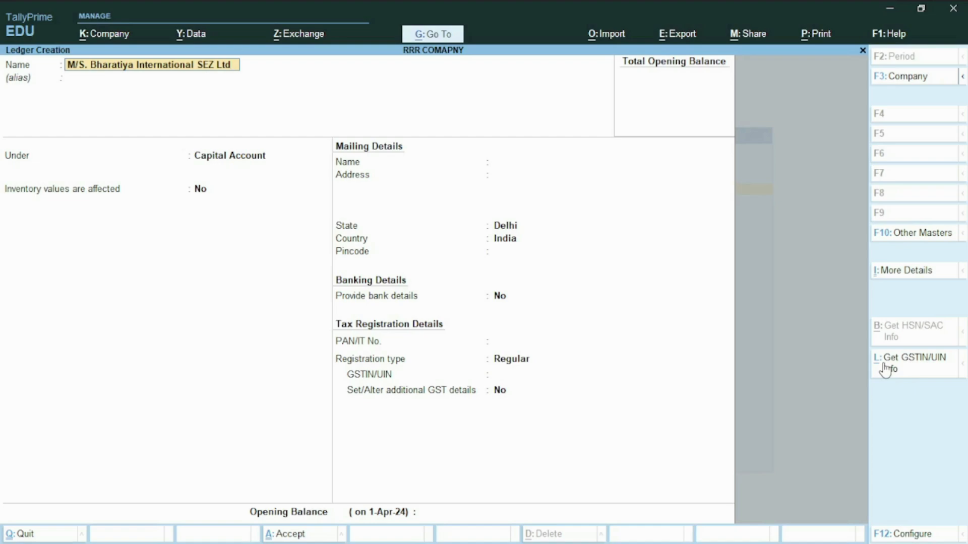
- Switch to the browser and examine the Wikipedia table of state-wise exporting SEZs in India, then return to TallyPrime
{"action": "key", "text": "alt+Tab"}
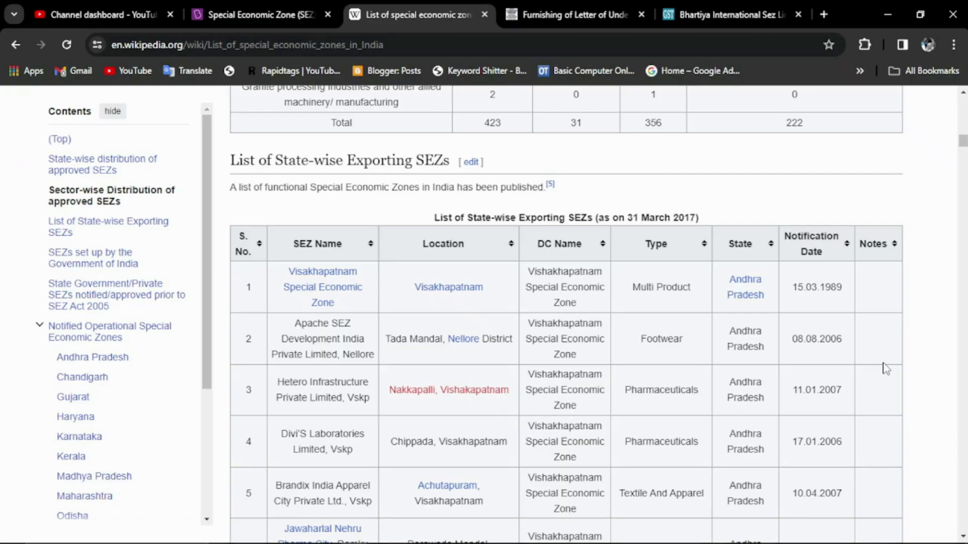
{"action": "scroll", "coordinate": [534, 432], "scroll_direction": "down", "scroll_amount": 12}
{"action": "scroll", "coordinate": [563, 418], "scroll_direction": "up", "scroll_amount": 11}
{"action": "scroll", "coordinate": [563, 418], "scroll_direction": "up", "scroll_amount": 2}
{"action": "scroll", "coordinate": [555, 404], "scroll_direction": "down", "scroll_amount": 6}
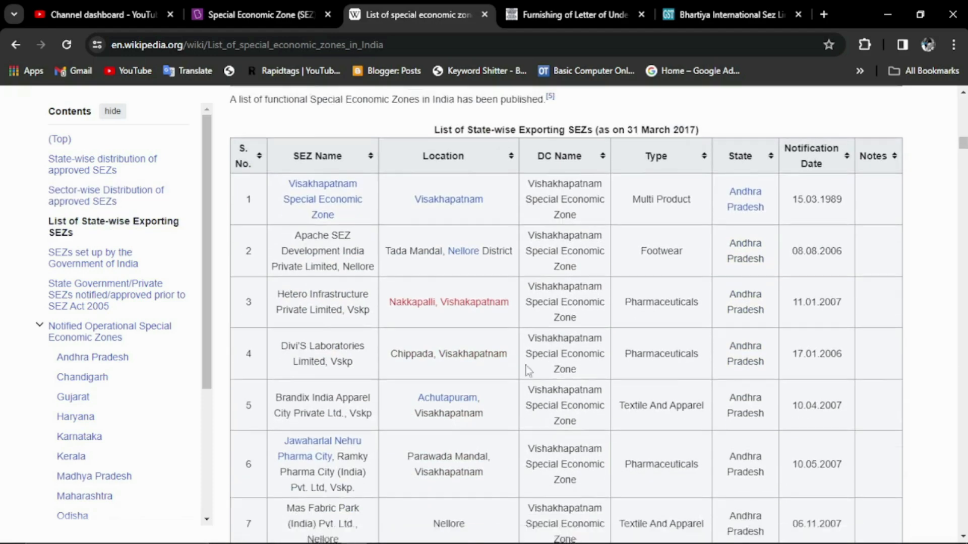
{"action": "scroll", "coordinate": [398, 338], "scroll_direction": "down", "scroll_amount": 8}
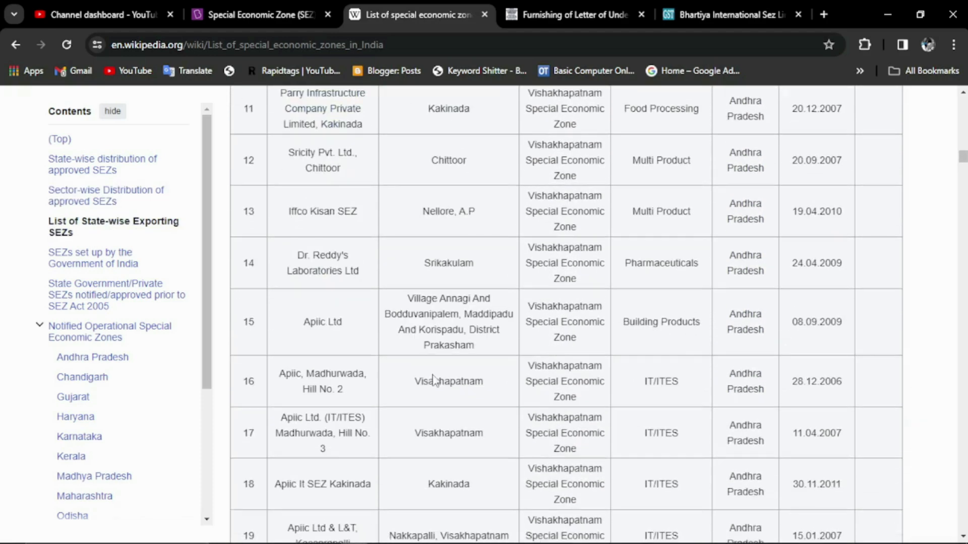
{"action": "scroll", "coordinate": [456, 376], "scroll_direction": "down", "scroll_amount": 4}
{"action": "scroll", "coordinate": [579, 393], "scroll_direction": "up", "scroll_amount": 20}
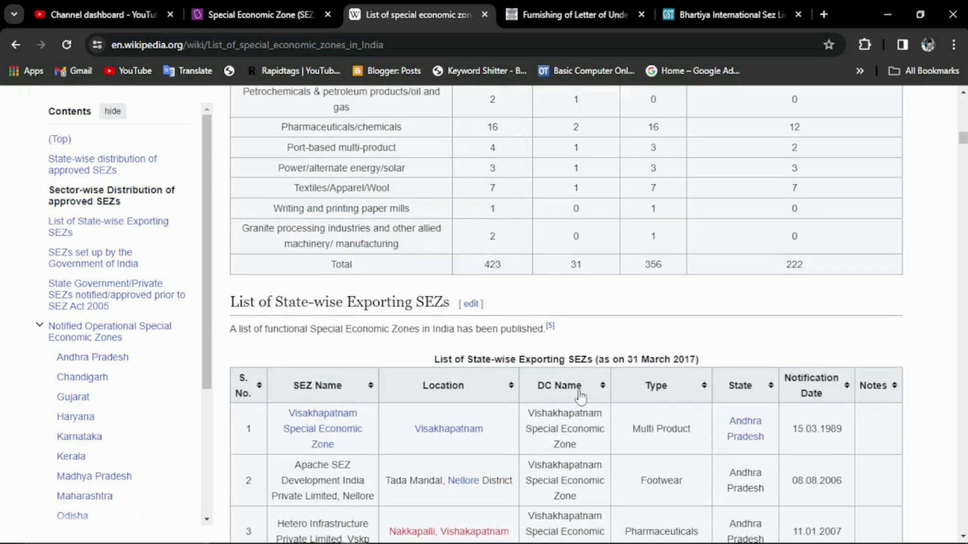
{"action": "key", "text": "alt+Tab"}
- Place the ledger under Sundry Debtors, keeping bill-by-bill balances on and the remaining account defaults and mailing name
{"action": "key", "text": "Return"}
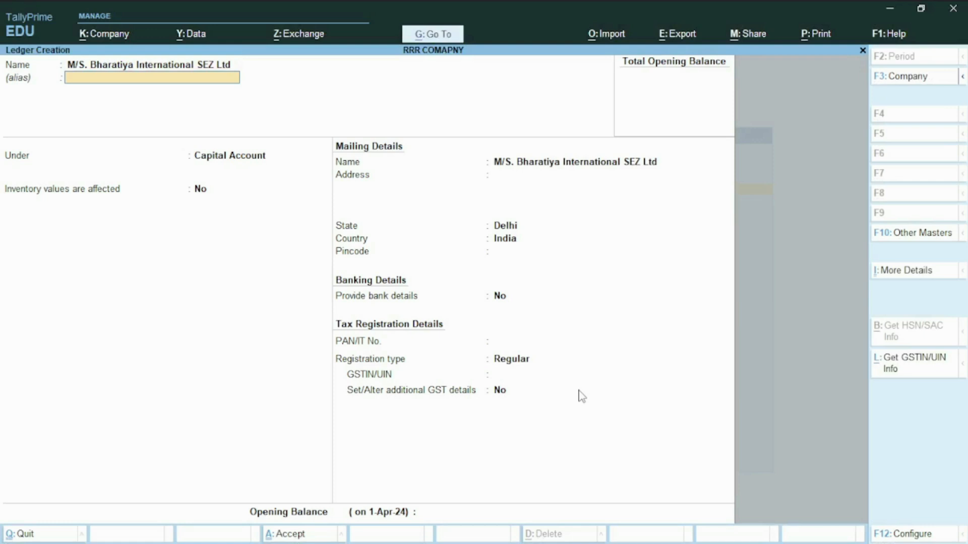
{"action": "key", "text": "Return"}
{"action": "type", "text": "SU"}
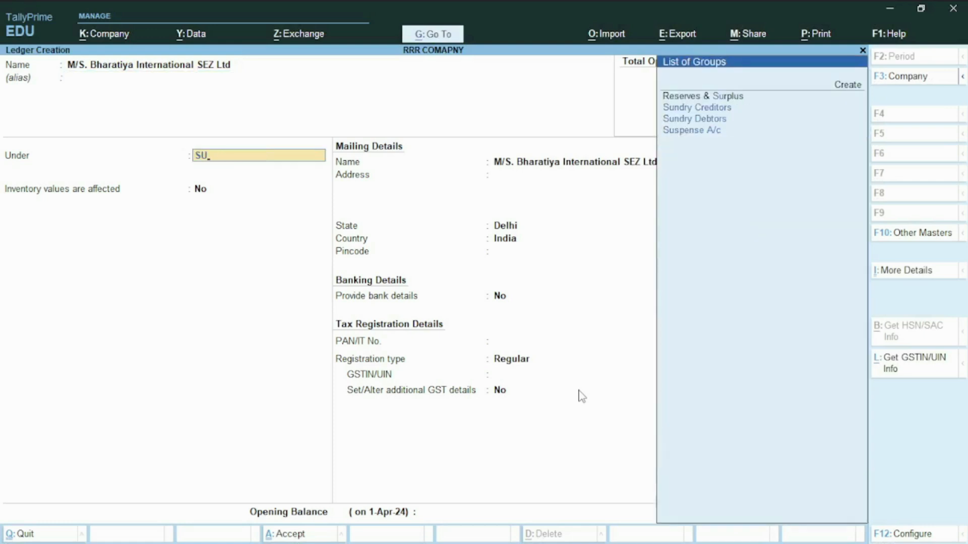
{"action": "key", "text": "Down"}
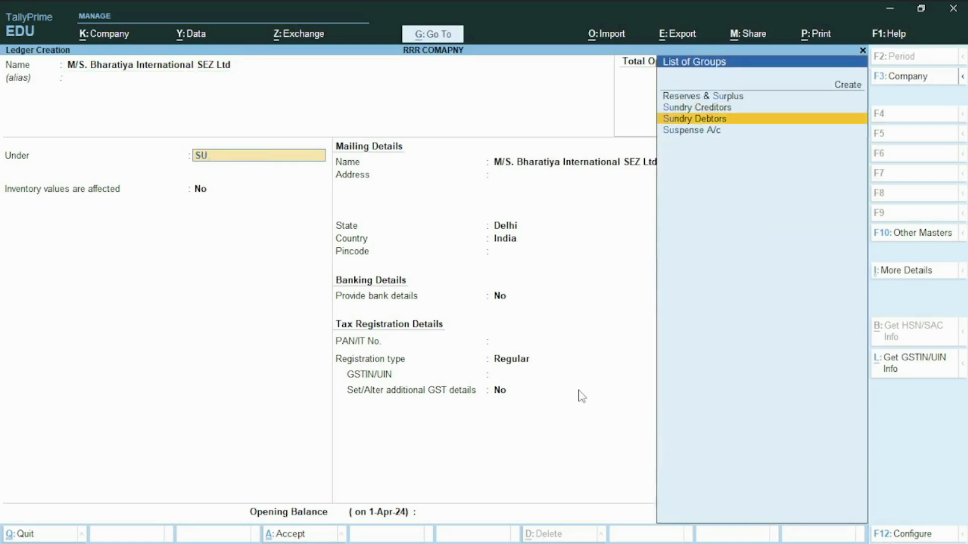
{"action": "key", "text": "Return"}
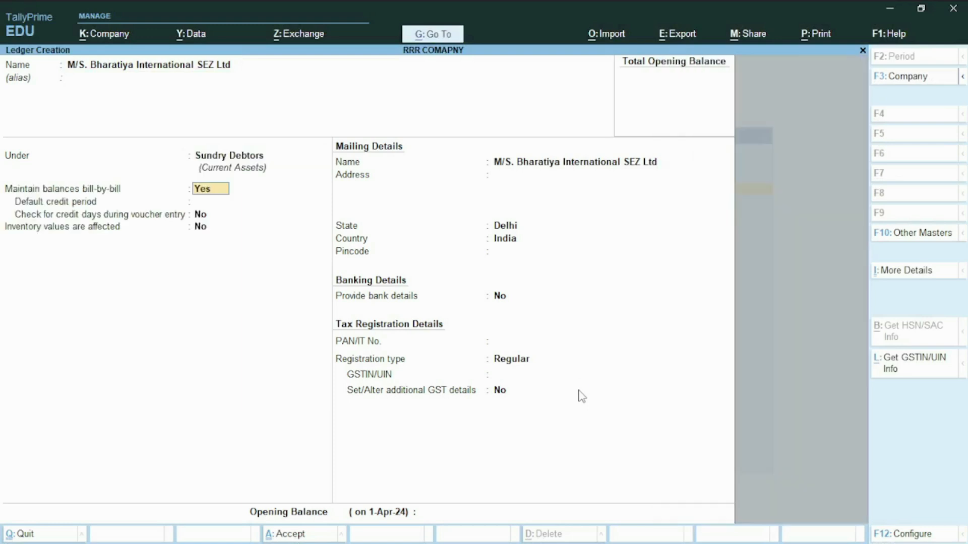
{"action": "key", "text": "Return"}
{"action": "key", "text": "Return"}
- Fill in the ledger's mailing details with address AP, state Andhra Pradesh and the pincode
{"action": "key", "text": "Return"}
{"action": "key", "text": "Return"}
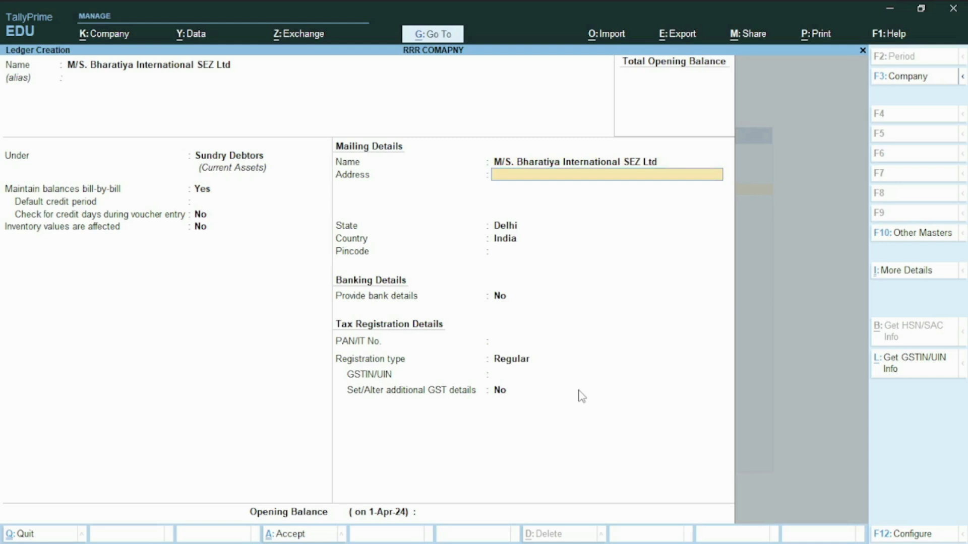
{"action": "type", "text": "AP"}
{"action": "key", "text": "Return"}
{"action": "key", "text": "Return"}
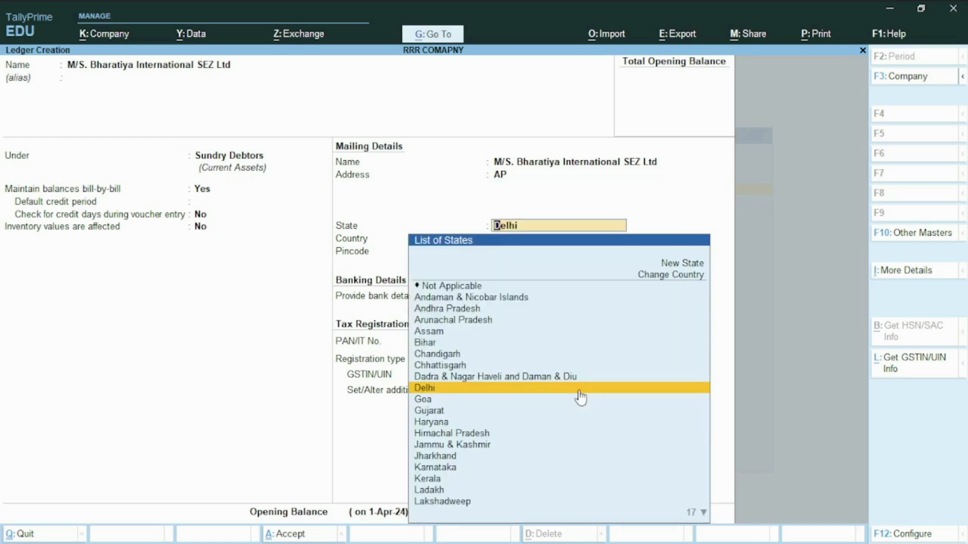
{"action": "type", "text": "AN"}
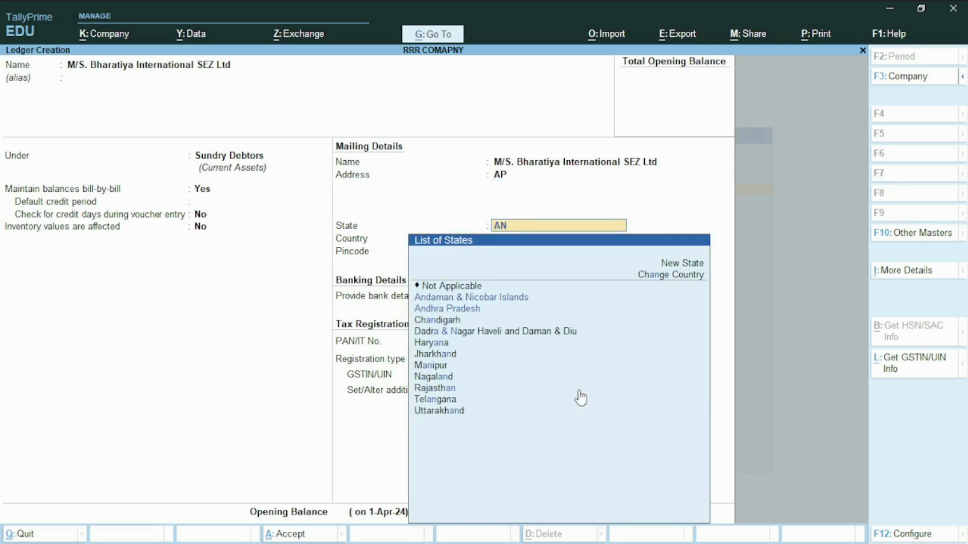
{"action": "key", "text": "Down"}
{"action": "key", "text": "Down"}
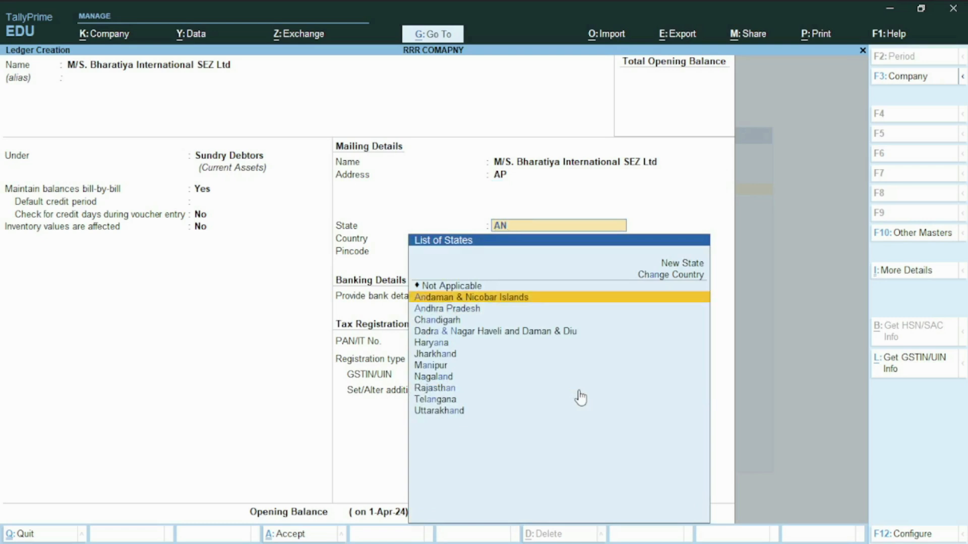
{"action": "key", "text": "Return"}
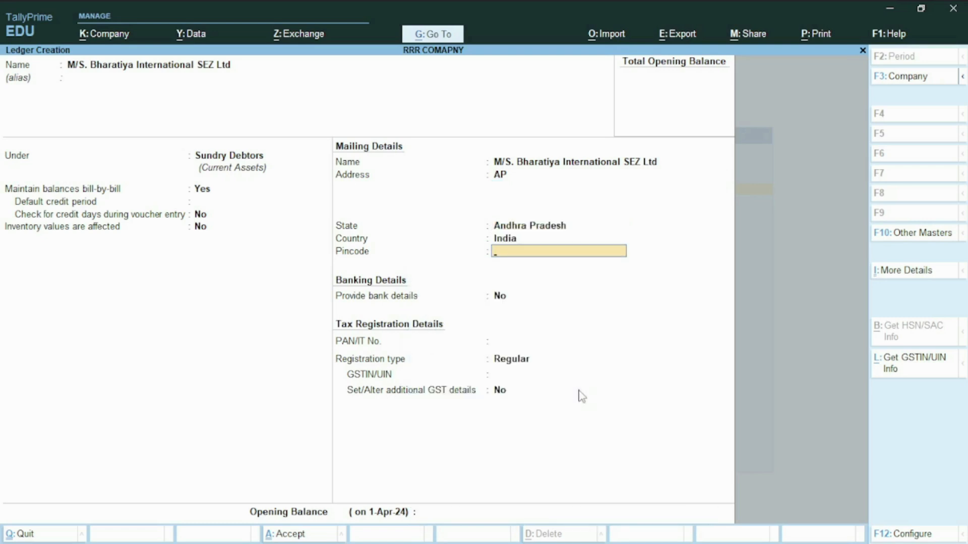
{"action": "type", "text": "43534"}
{"action": "key", "text": "Return"}
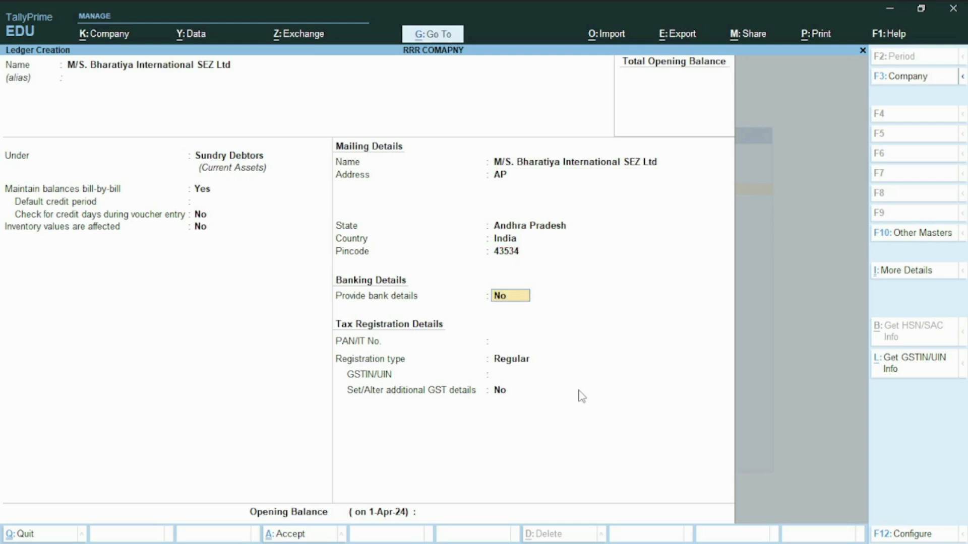
- Keep bank details off and the registration type Regular, and paste the party's GSTIN into the tax registration details
{"action": "key", "text": "Return"}
{"action": "key", "text": "Return"}
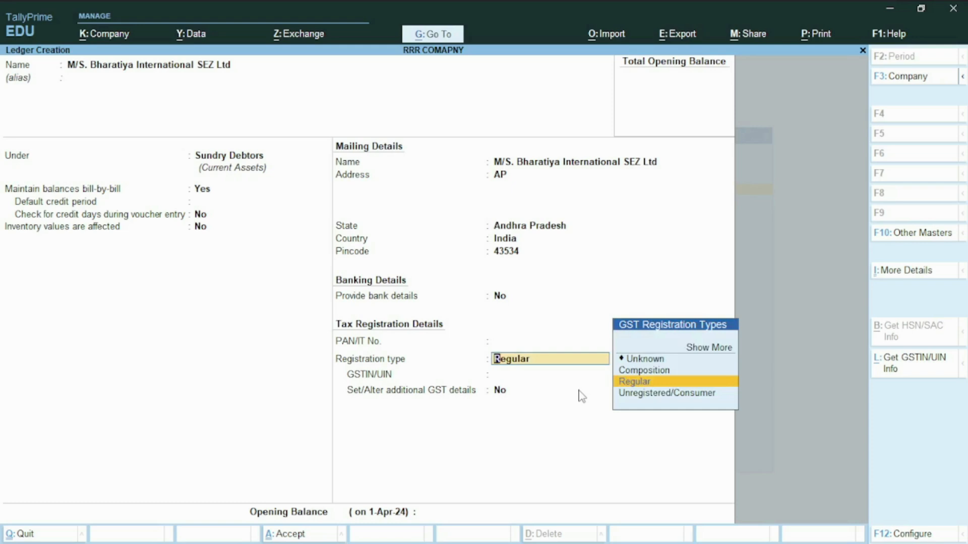
{"action": "key", "text": "Return"}
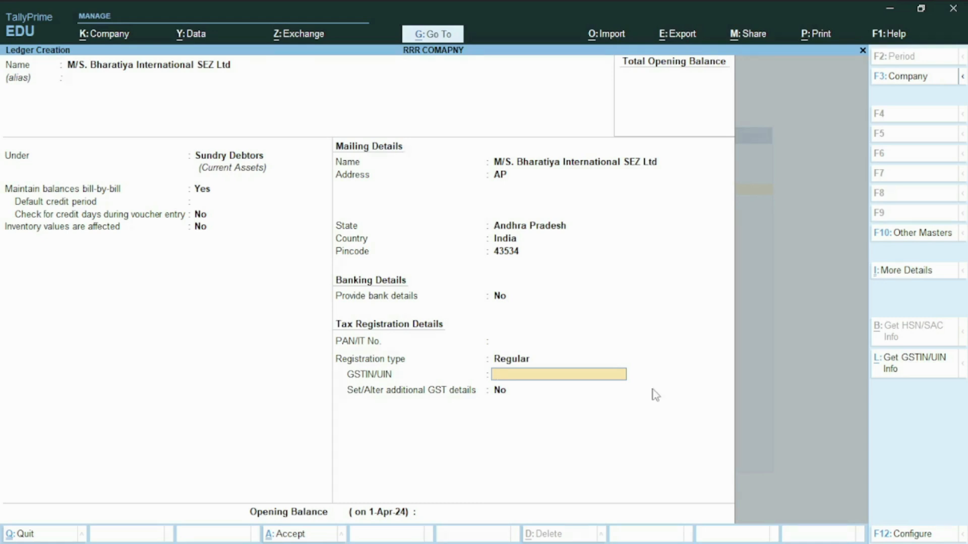
{"action": "key", "text": "ctrl"}
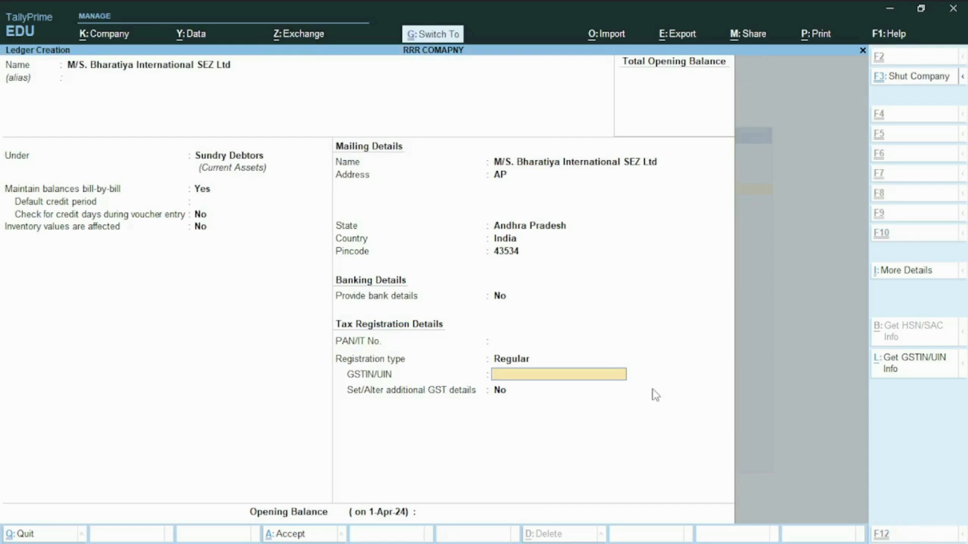
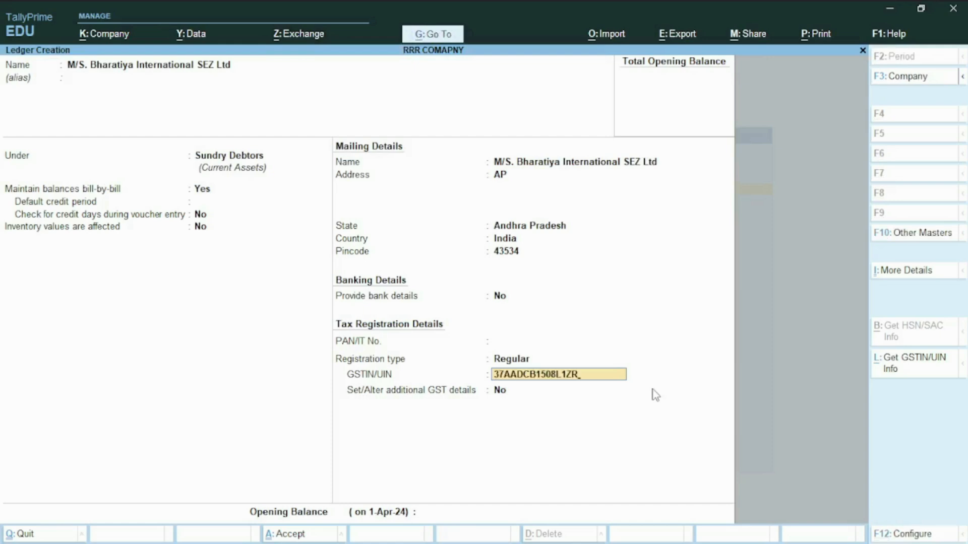
{"action": "key", "text": "Return"}
- Enable additional GST details with place of supply Andhra Pradesh and transporter set to No, and save the customer ledger
{"action": "type", "text": "Y"}
{"action": "key", "text": "Return"}
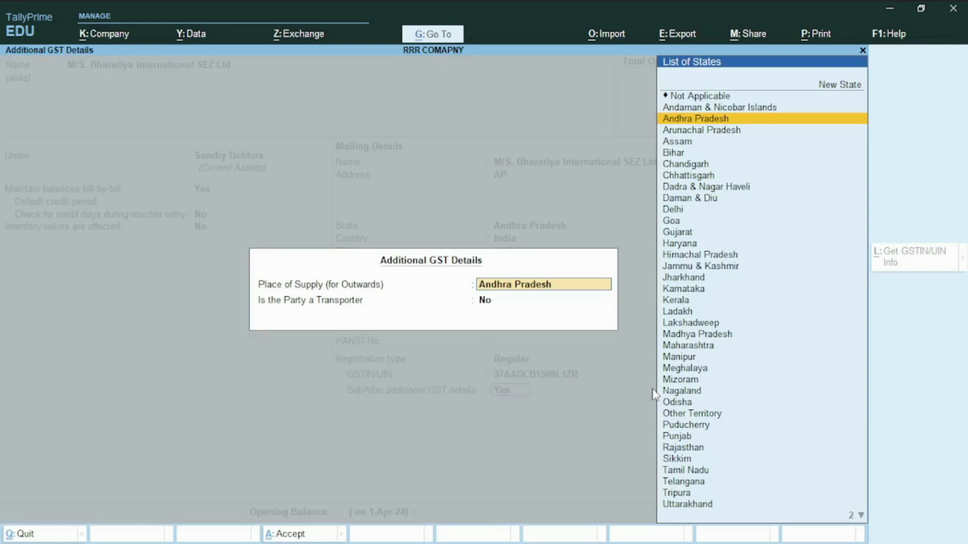
{"action": "key", "text": "Return"}
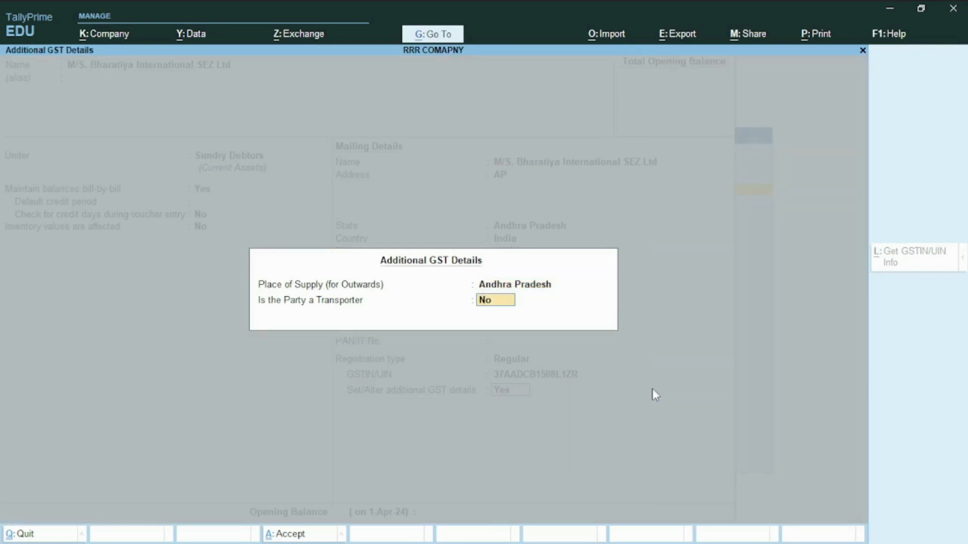
{"action": "key", "text": "Return"}
{"action": "key", "text": "ctrl"}
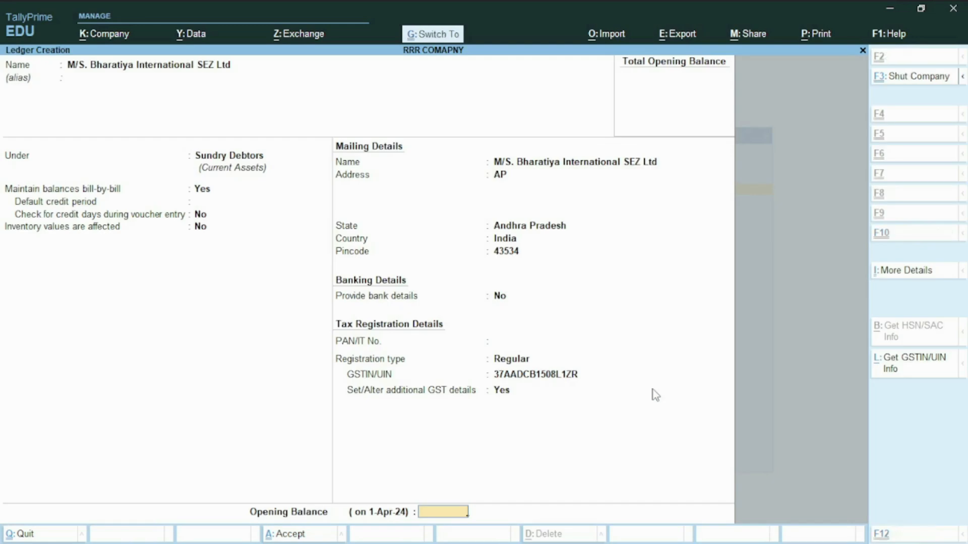
{"action": "key", "text": "ctrl+a"}
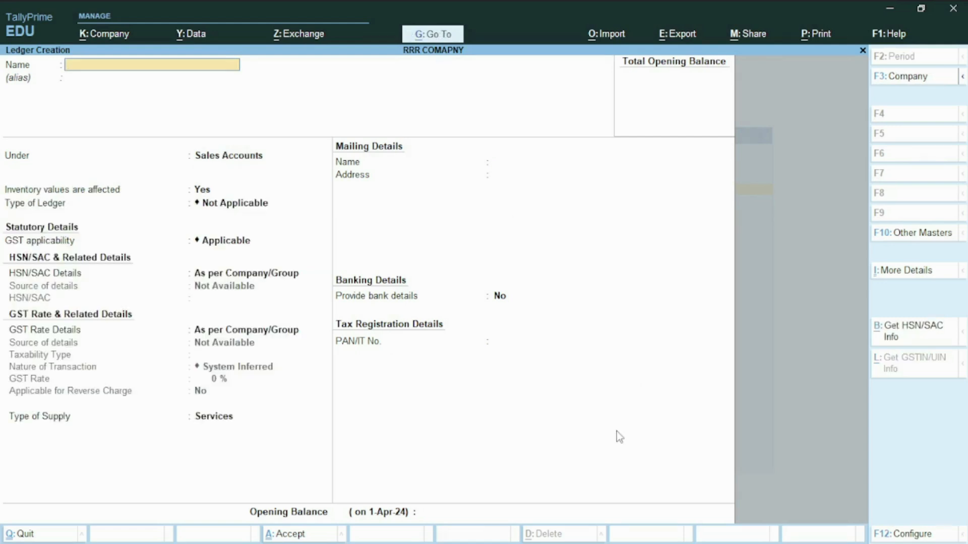
- Name the new ledger "Sales to SEZ with LUT/Bond" under Sales Accounts, keeping inventory values affected and ledger type Not Applicable
{"action": "key", "text": "ctrl"}
{"action": "type", "text": "Sales to SEZ with LUT/Bond"}
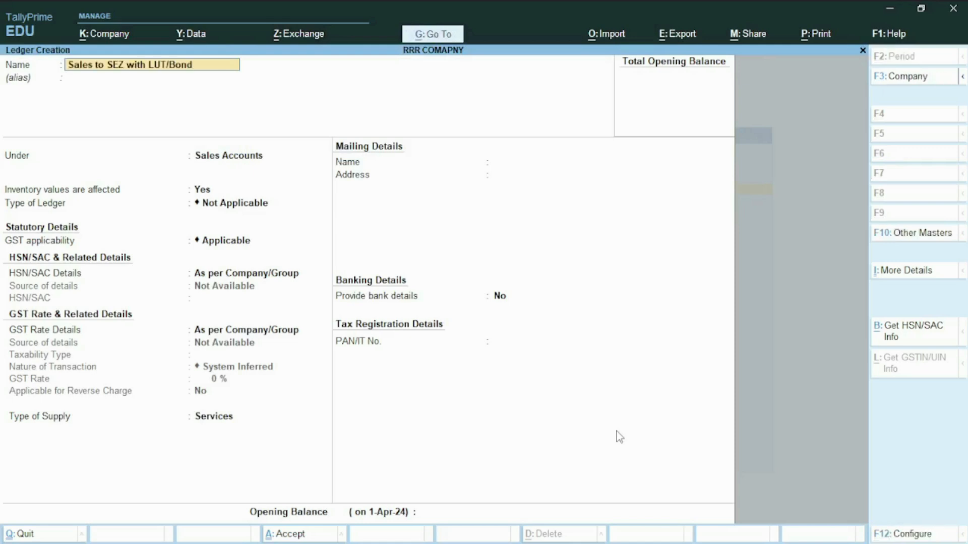
{"action": "key", "text": "Return"}
{"action": "key", "text": "Return"}
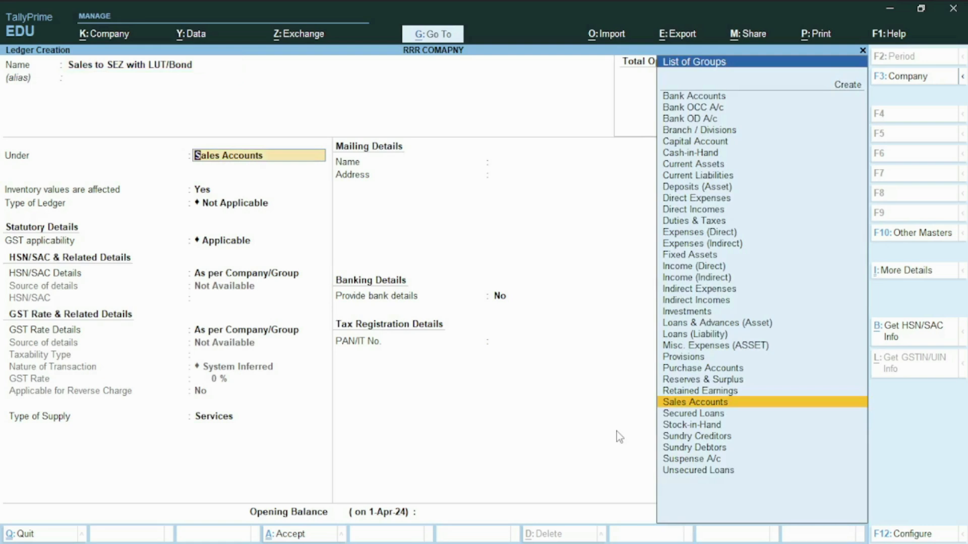
{"action": "key", "text": "Return"}
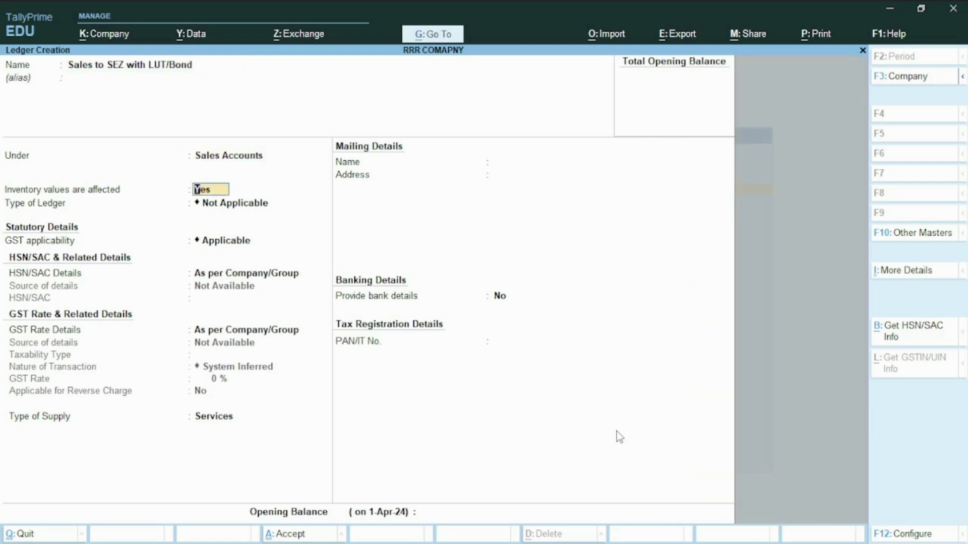
{"action": "key", "text": "Return"}
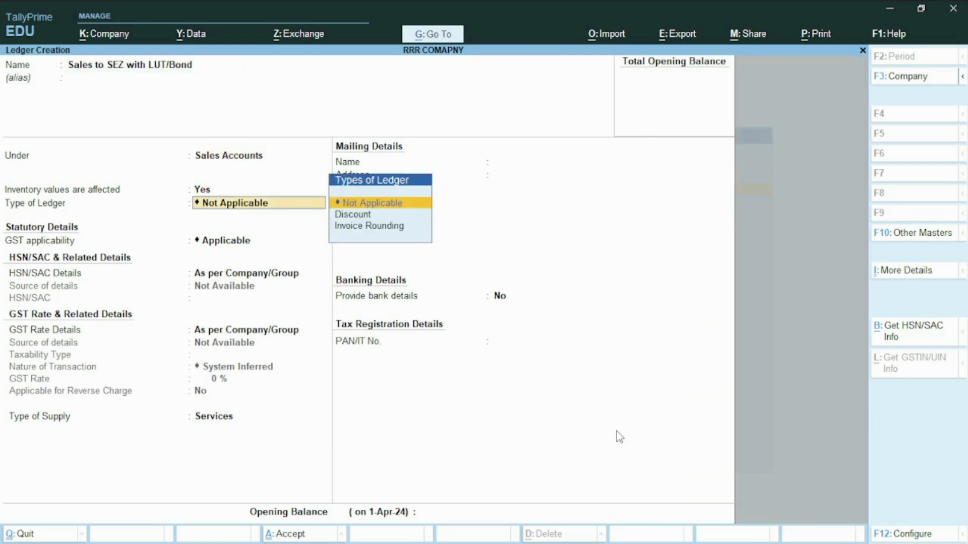
{"action": "key", "text": "Return"}
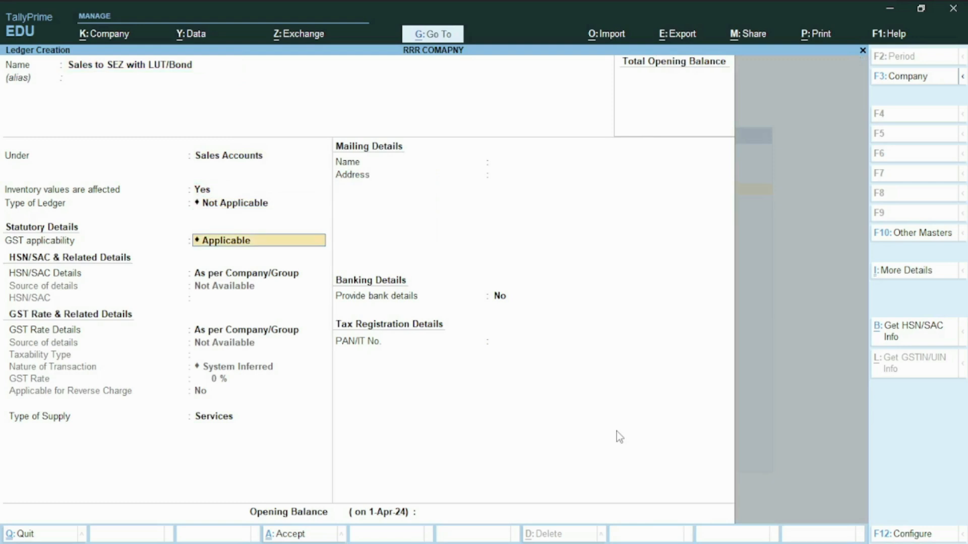
- Keep GST applicable and HSN/SAC as per company/group, and specify the ledger's GST rate details here with taxability type Exempt
{"action": "key", "text": "Return"}
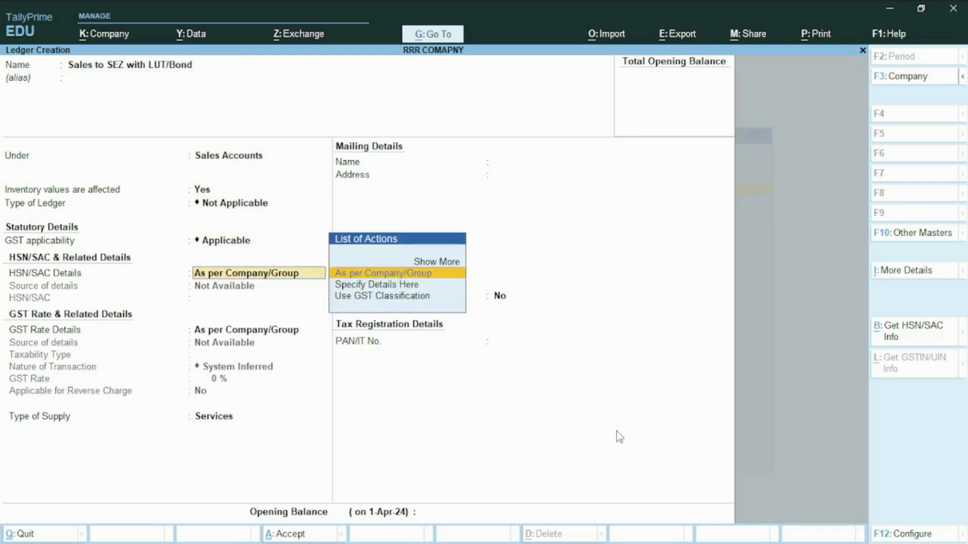
{"action": "key", "text": "Return"}
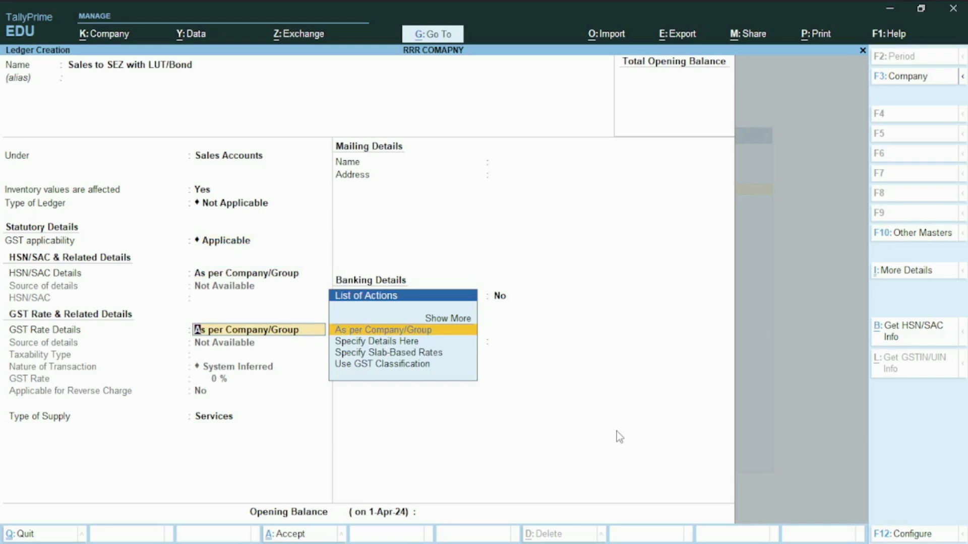
{"action": "key", "text": "Down"}
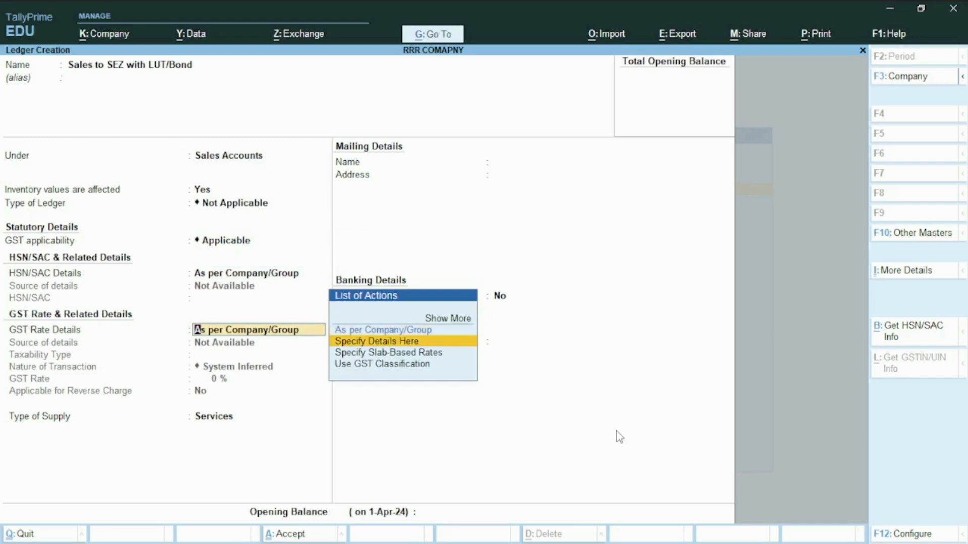
{"action": "key", "text": "Return"}
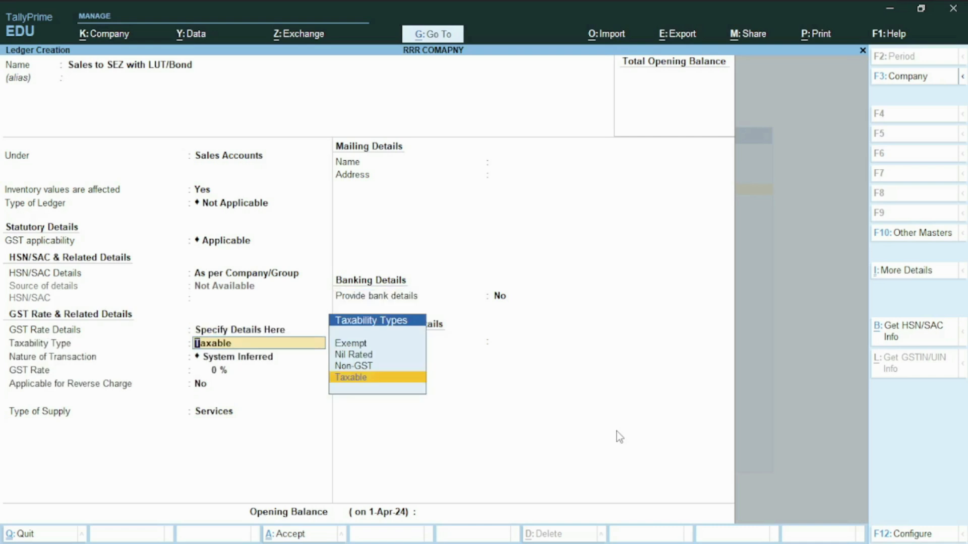
{"action": "key", "text": "Up"}
{"action": "key", "text": "Up"}
{"action": "key", "text": "Up"}
{"action": "key", "text": "Return"}
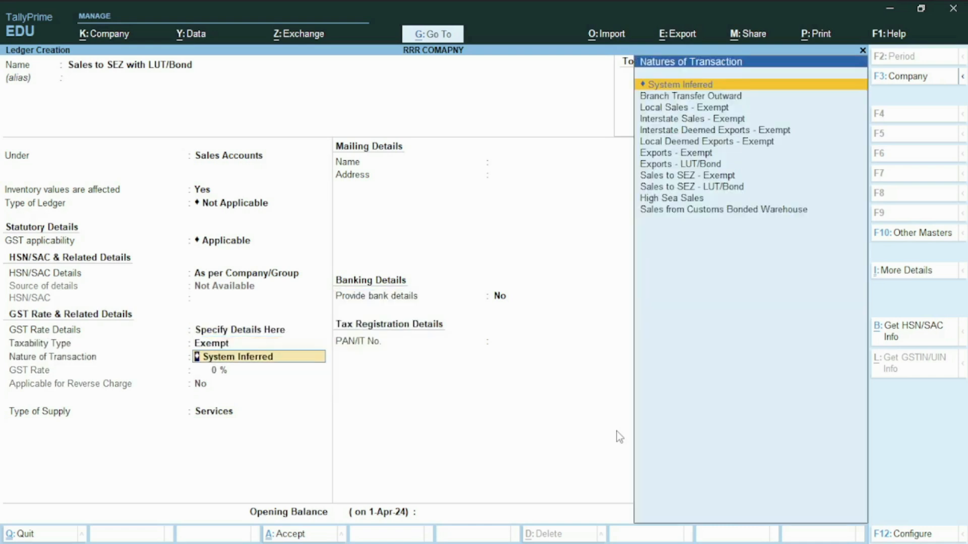
- Set the nature of transaction to Sales to SEZ - LUT/Bond, keep the GST rate at 0%, and set the type of supply to Goods
{"action": "key", "text": "Down"}
{"action": "key", "text": "Down"}
{"action": "key", "text": "Down"}
{"action": "key", "text": "Down"}
{"action": "key", "text": "Down"}
{"action": "key", "text": "Down"}
{"action": "key", "text": "Down"}
{"action": "key", "text": "Down"}
{"action": "key", "text": "Down"}
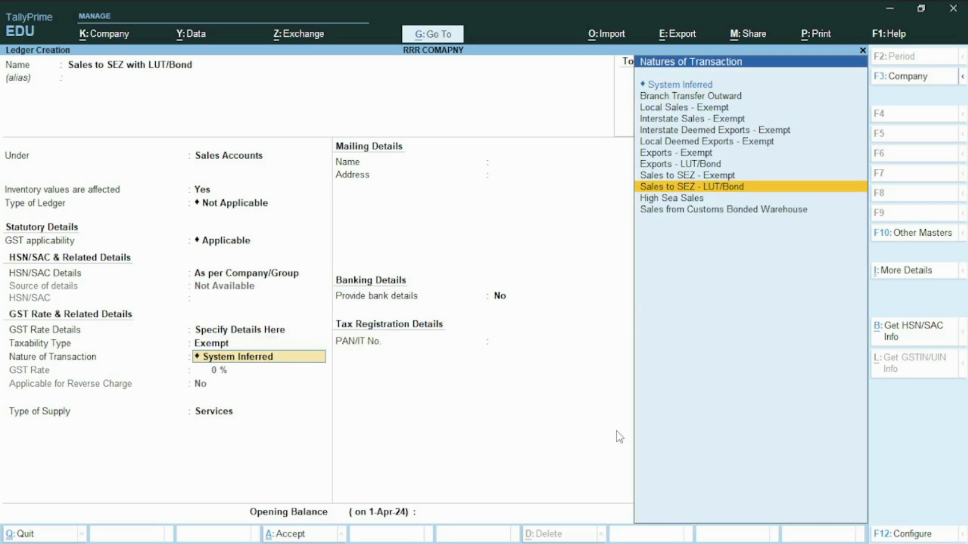
{"action": "key", "text": "Return"}
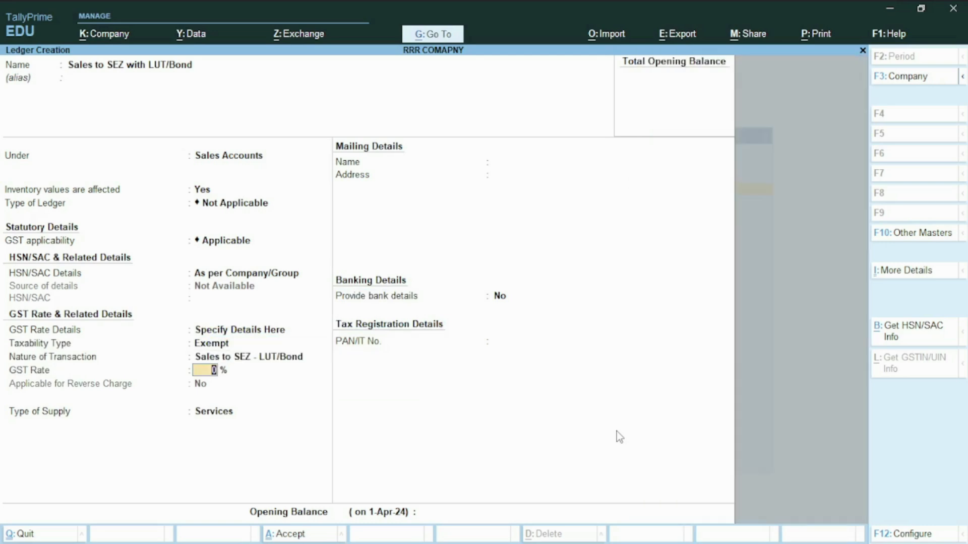
{"action": "key", "text": "Return"}
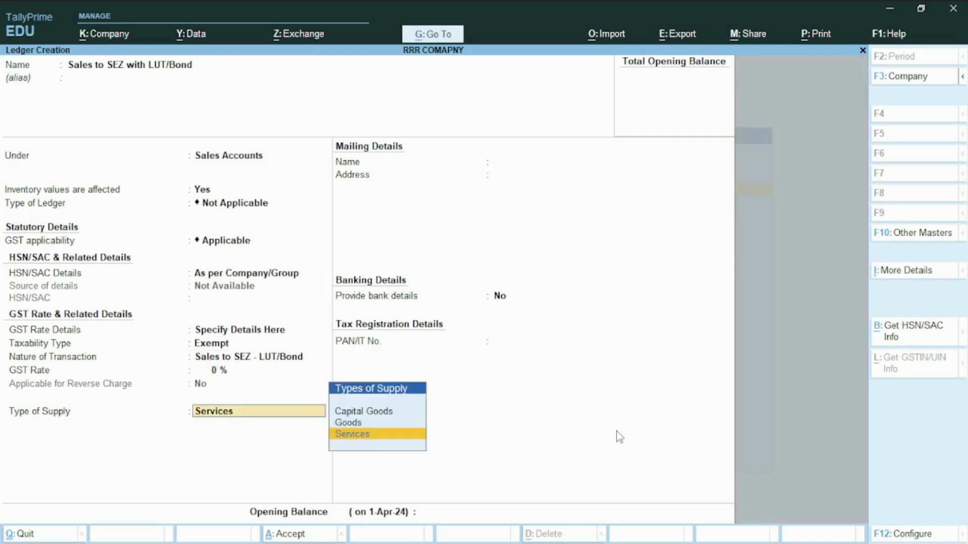
{"action": "key", "text": "Up"}
{"action": "key", "text": "Return"}
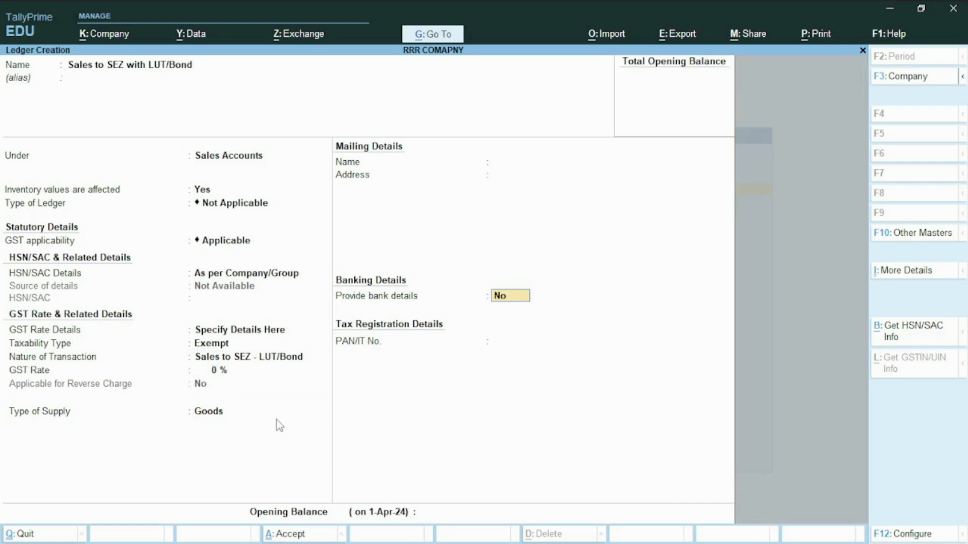
- Review the GST options in the ledger configuration, keeping Select Nature of Transaction on Yes, and save the sales ledger
{"action": "key", "text": "F12"}
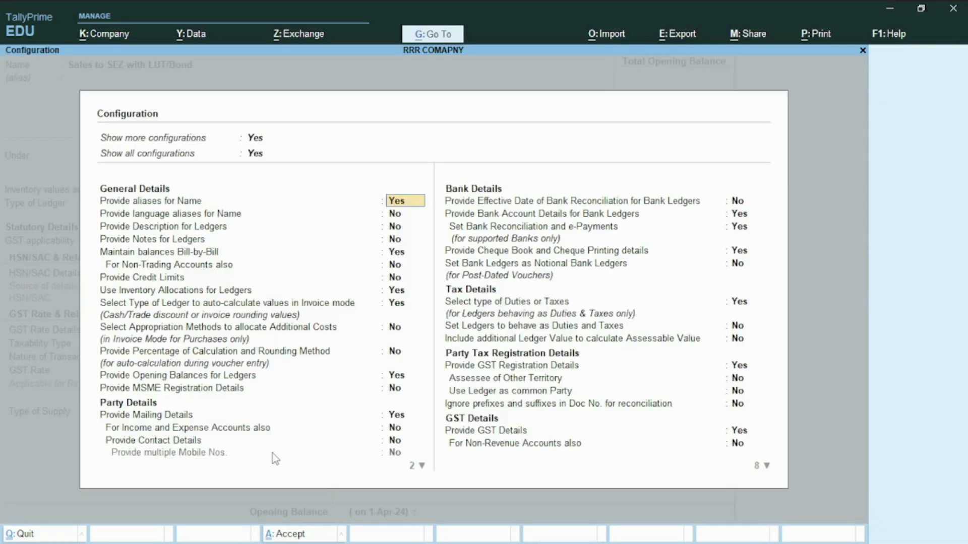
{"action": "left_click", "coordinate": [521, 444]}
{"action": "key", "text": "Return"}
{"action": "key", "text": "Return"}
{"action": "key", "text": "Return"}
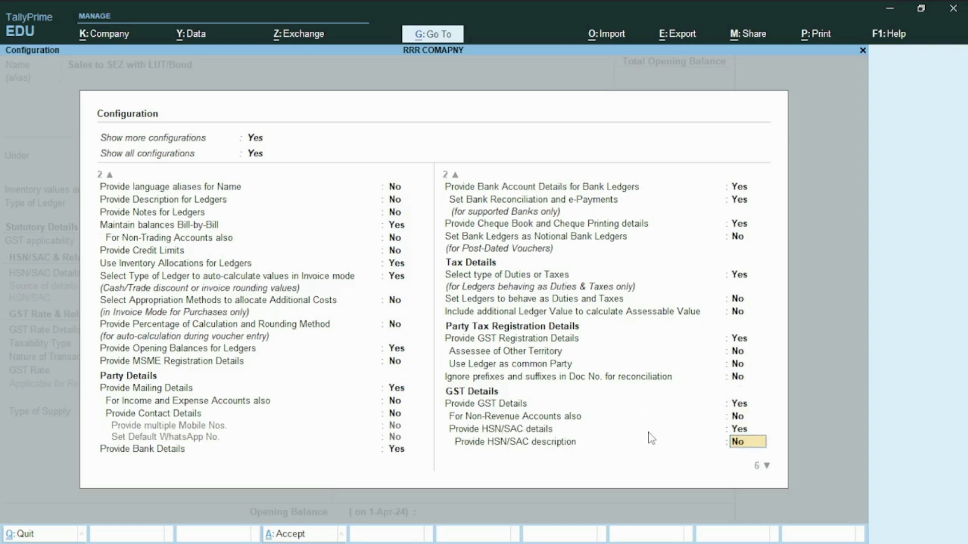
{"action": "key", "text": "Return"}
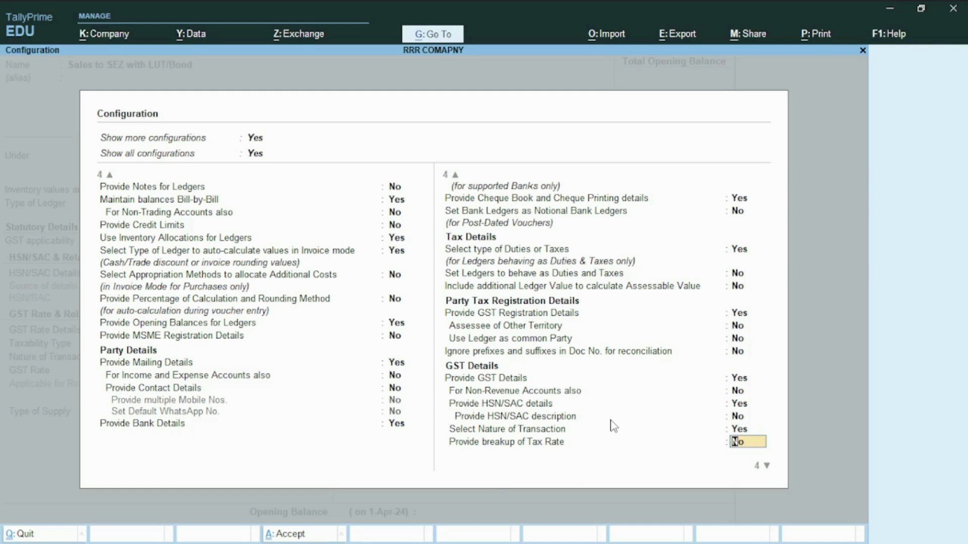
{"action": "key", "text": "ctrl"}
{"action": "key", "text": "ctrl+a"}
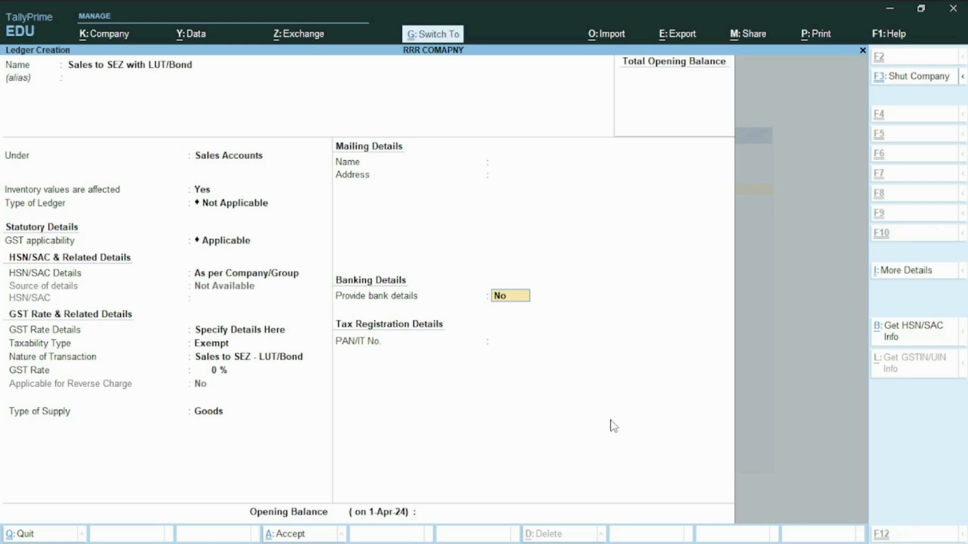
{"action": "key", "text": "ctrl+a"}
- Reopen the saved SEZ sales ledger and choose Services as its type of supply
{"action": "key", "text": "Page_Up"}
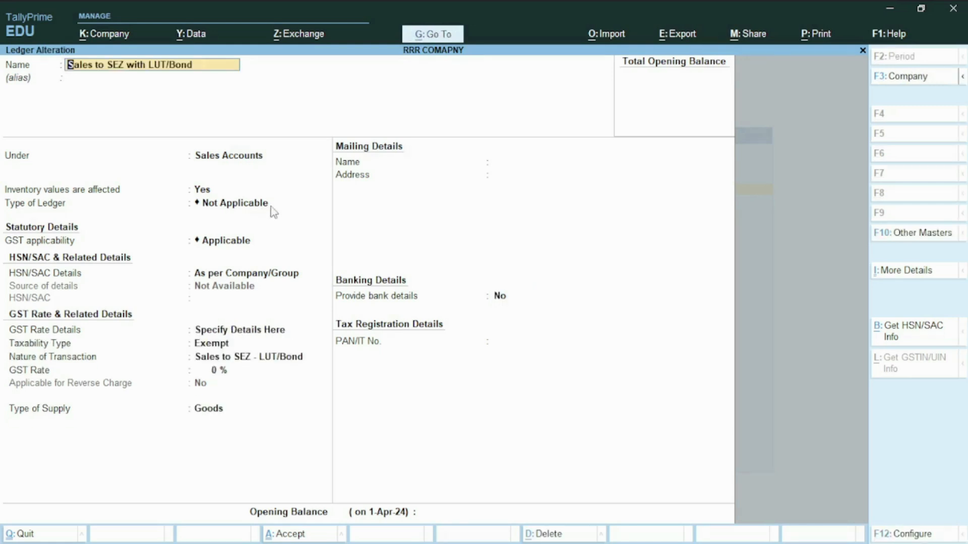
{"action": "left_click", "coordinate": [223, 409]}
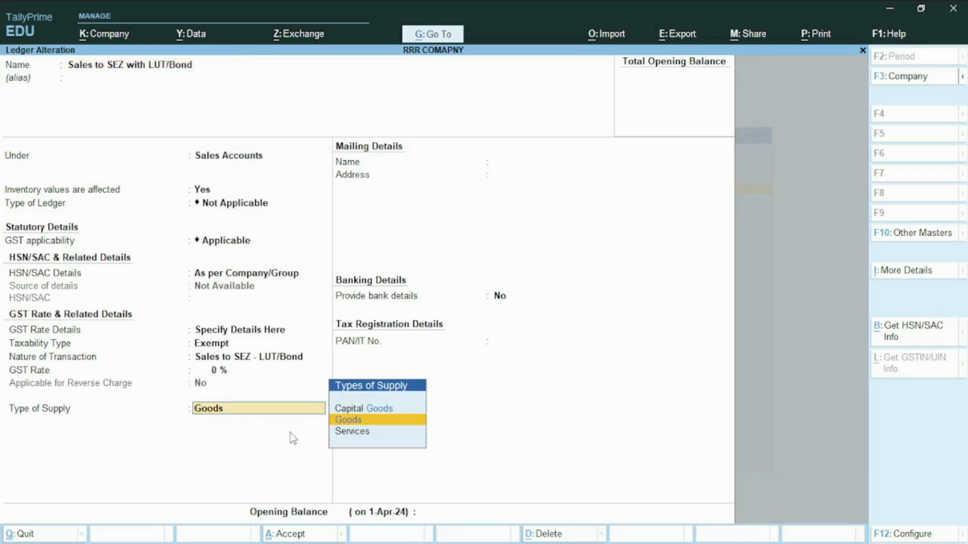
{"action": "key", "text": "Down"}
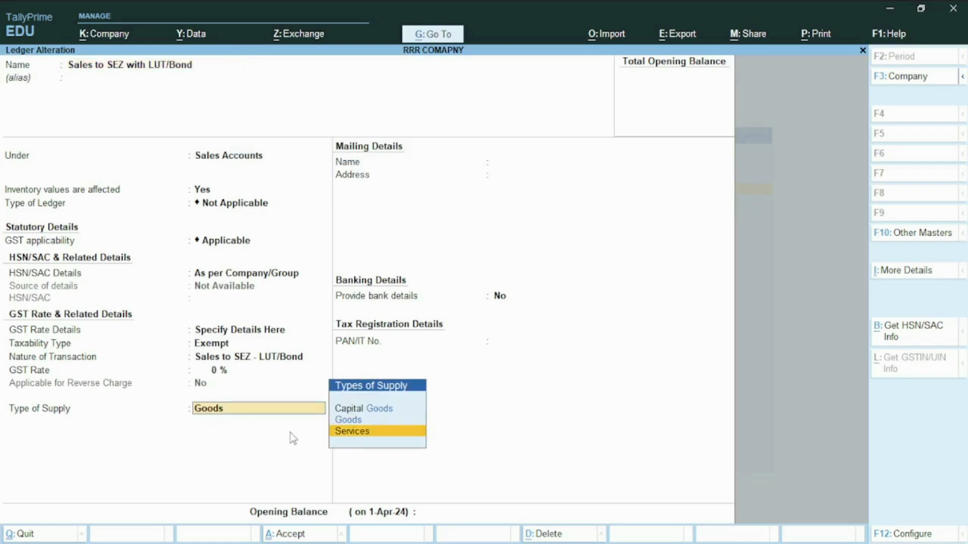
{"action": "key", "text": "Return"}
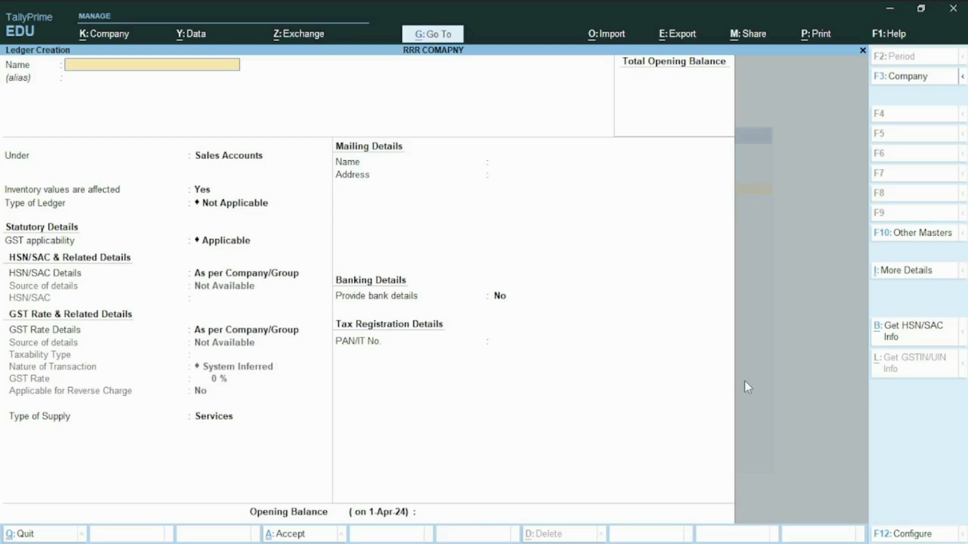
- Leave ledger creation and start a new stock item named SONY TV without an alias
{"action": "key", "text": "Escape"}
{"action": "key", "text": "Return"}
{"action": "key", "text": "Down"}
{"action": "key", "text": "Down"}
{"action": "key", "text": "Down"}
{"action": "key", "text": "Down"}
{"action": "key", "text": "Down"}
{"action": "key", "text": "Down"}
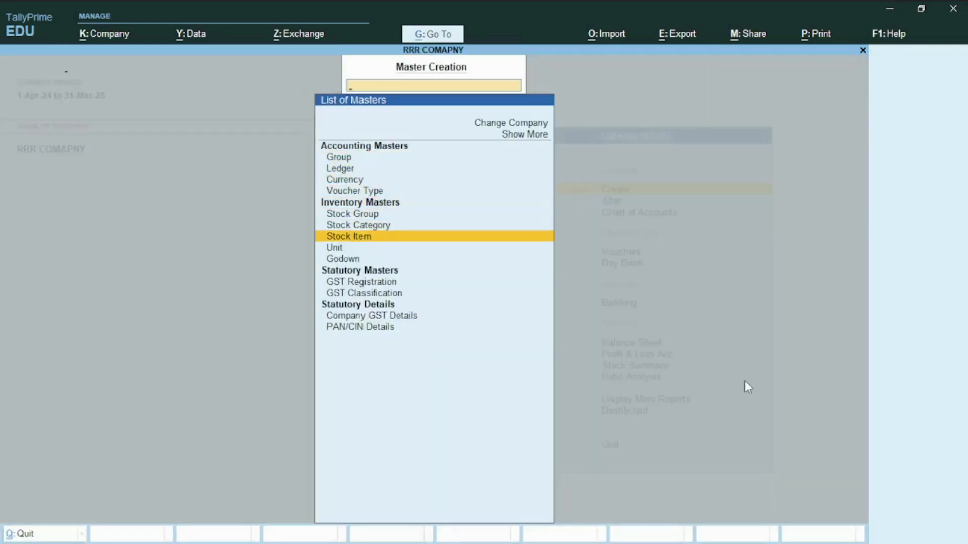
{"action": "key", "text": "Return"}
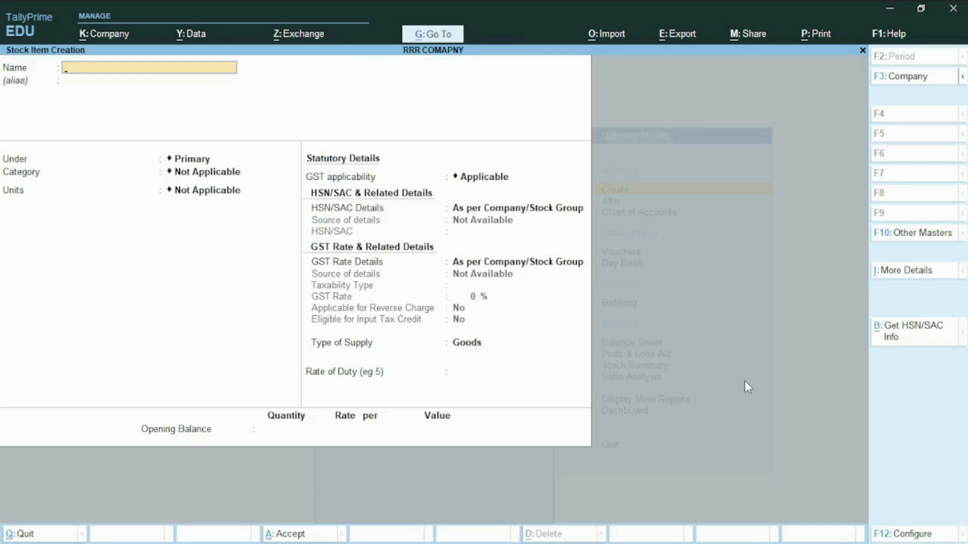
{"action": "type", "text": "SONY TV"}
{"action": "key", "text": "Return"}
- Place the stock item under Primary with no category and set its unit to pcs
{"action": "key", "text": "Return"}
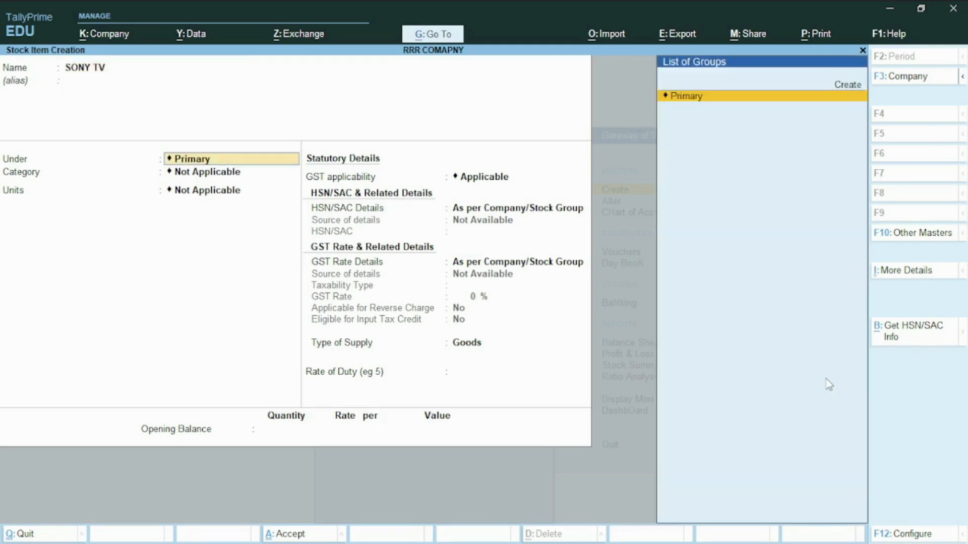
{"action": "key", "text": "Return"}
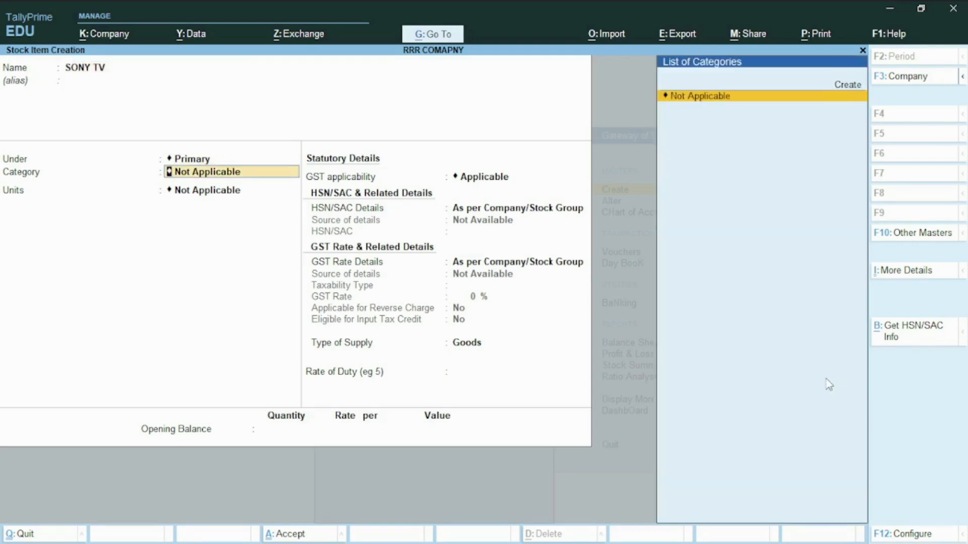
{"action": "key", "text": "Return"}
{"action": "key", "text": "Down"}
{"action": "key", "text": "Return"}
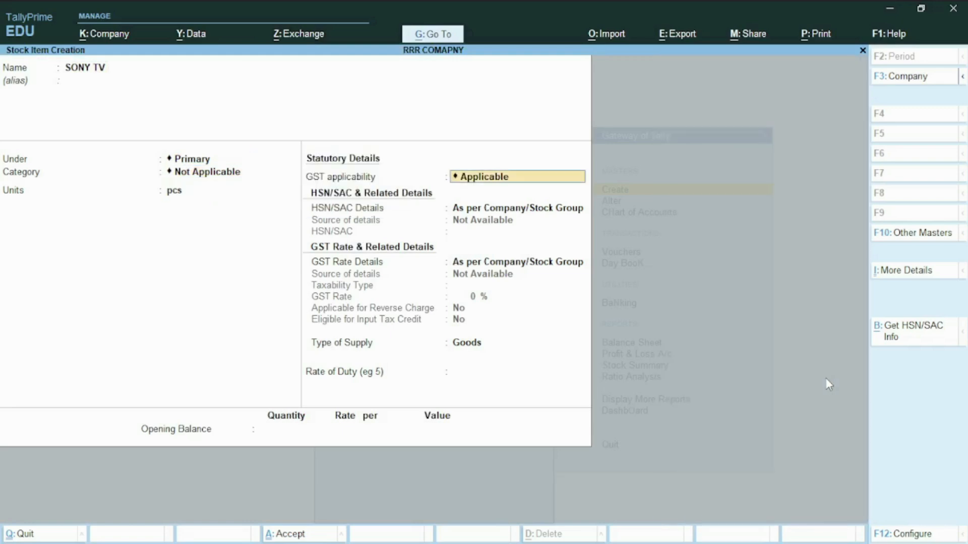
- Keep GST applicable for the stock item and specify its HSN/SAC details here with code 8471
{"action": "key", "text": "Return"}
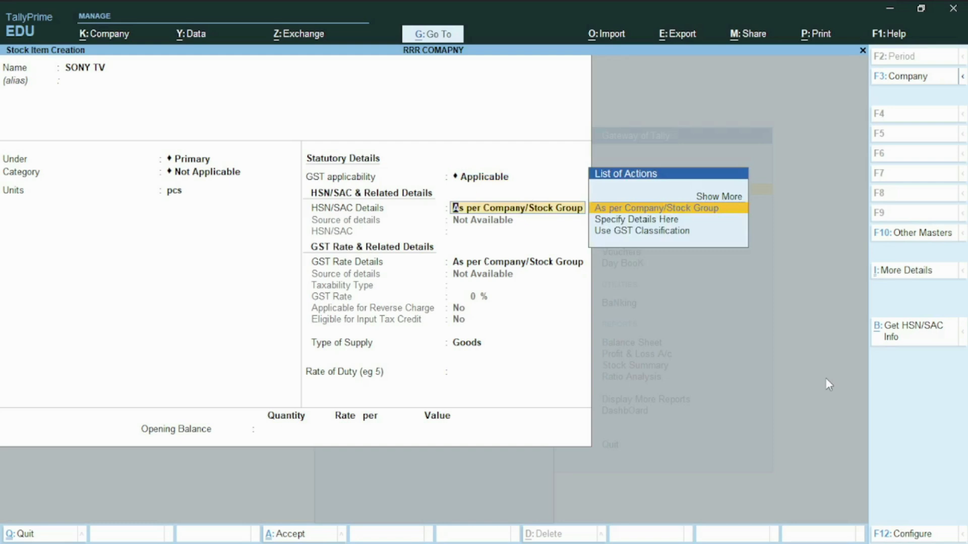
{"action": "key", "text": "Down"}
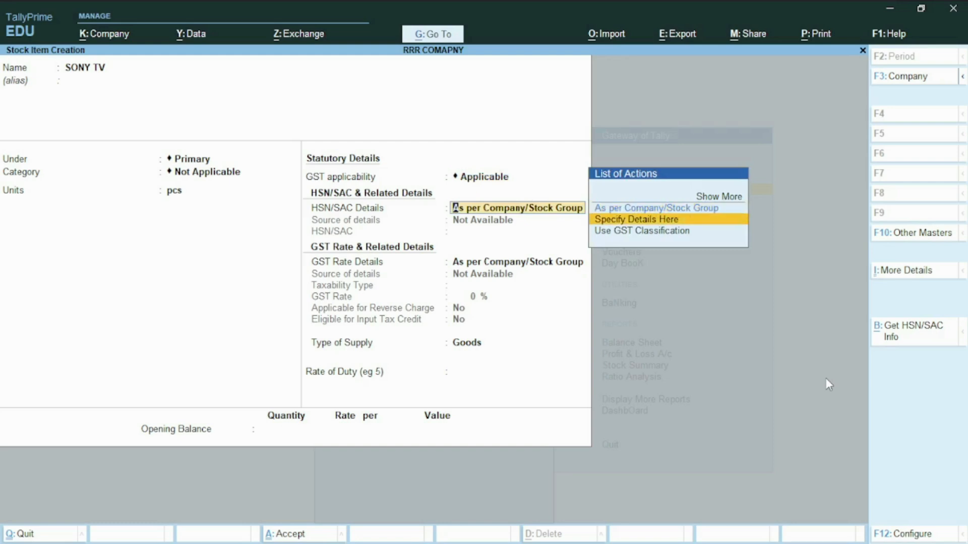
{"action": "key", "text": "Return"}
{"action": "type", "text": "8471"}
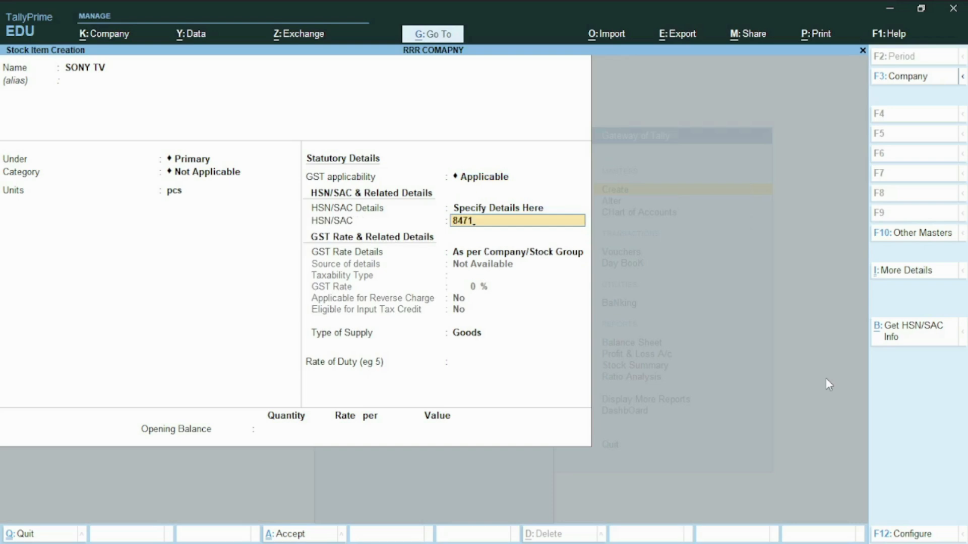
{"action": "key", "text": "Return"}
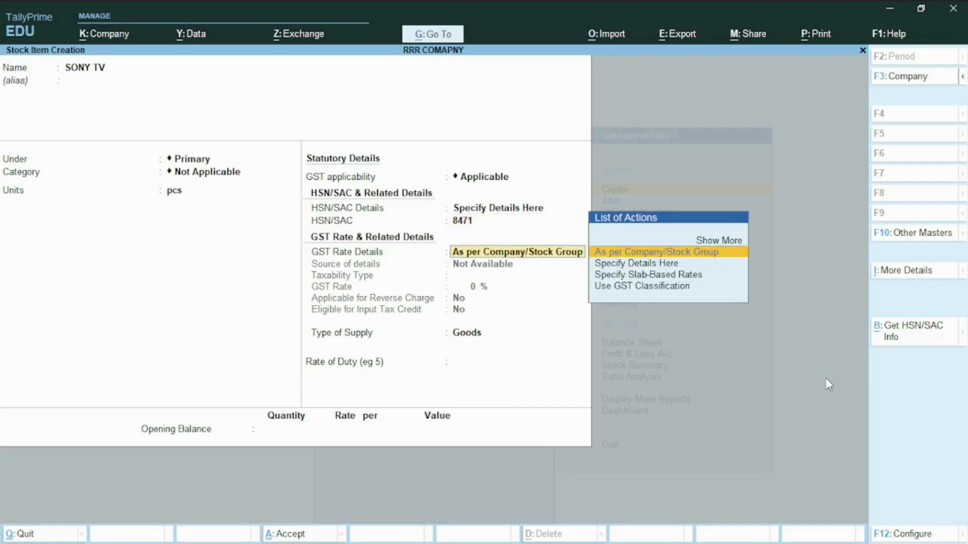
- Specify the GST rate details here for SONY TV as Taxable at a 12% GST rate
{"action": "key", "text": "Down"}
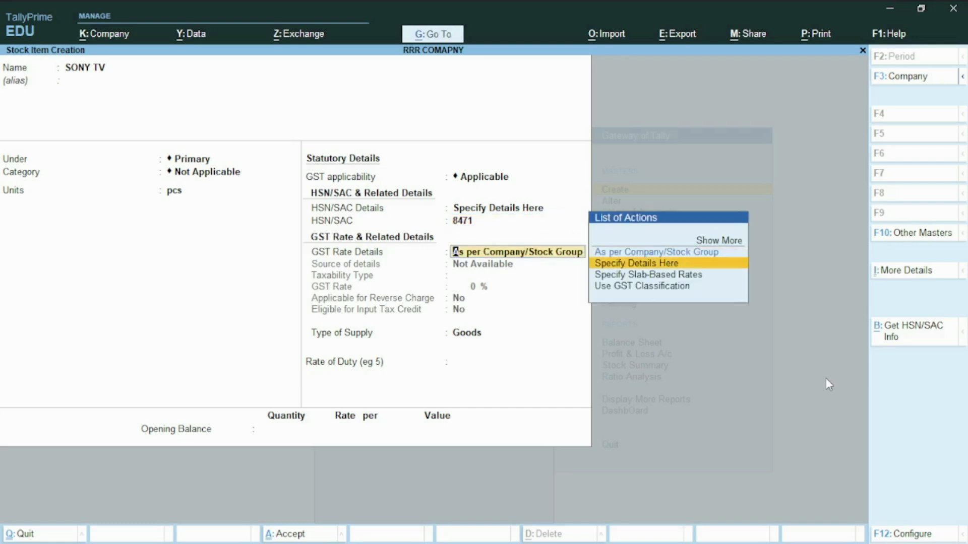
{"action": "key", "text": "Return"}
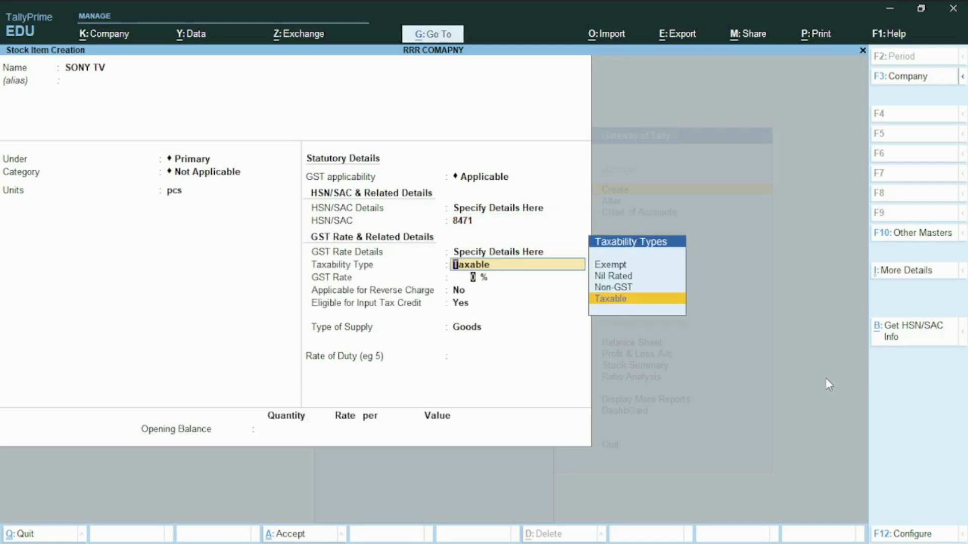
{"action": "key", "text": "Return"}
{"action": "type", "text": "12"}
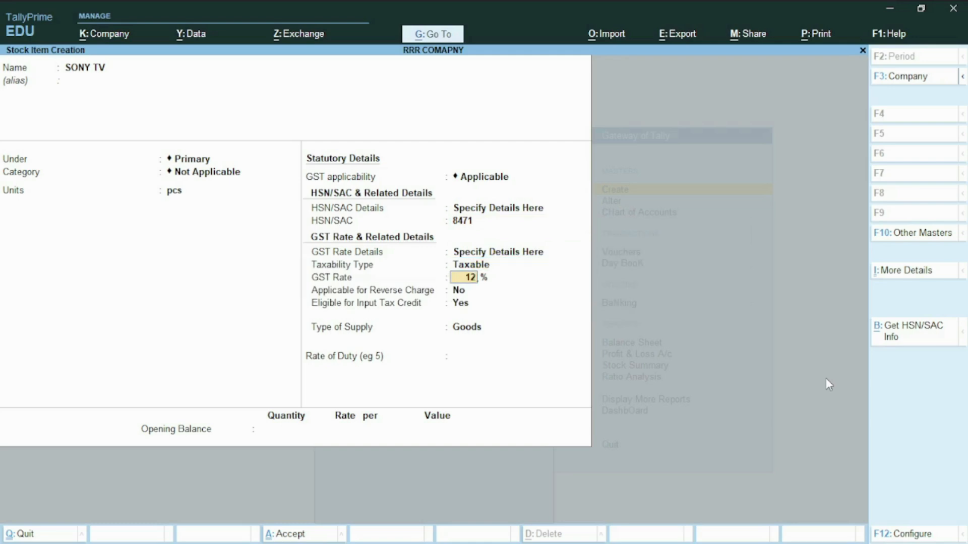
{"action": "key", "text": "Return"}
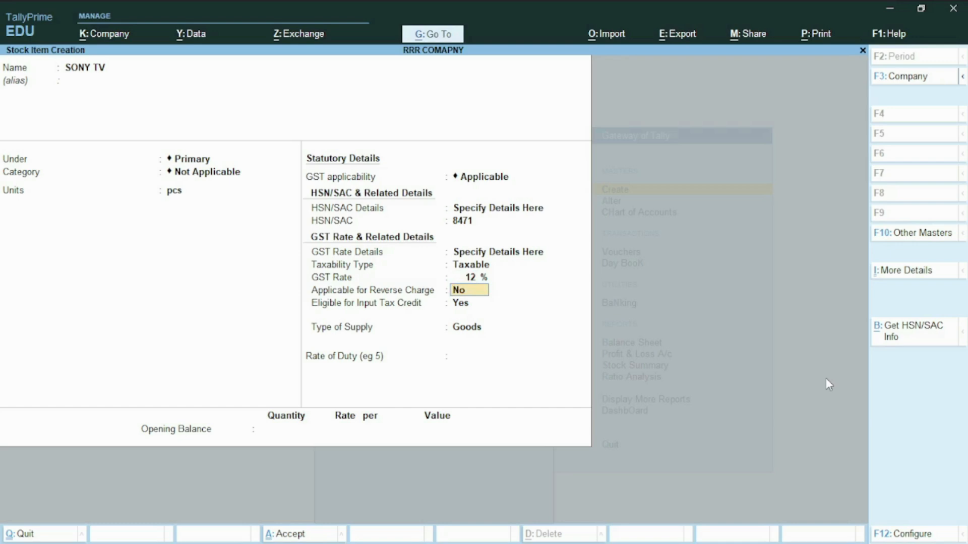
- Keep reverse charge at No, input tax credit at Yes and supply type Goods, and save the SONY TV stock item
{"action": "key", "text": "Return"}
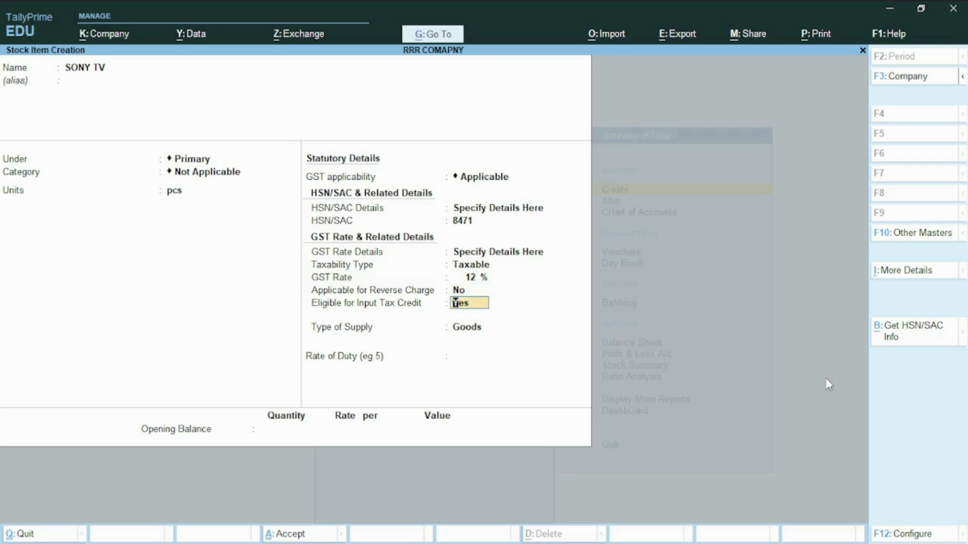
{"action": "key", "text": "Return"}
{"action": "key", "text": "Return"}
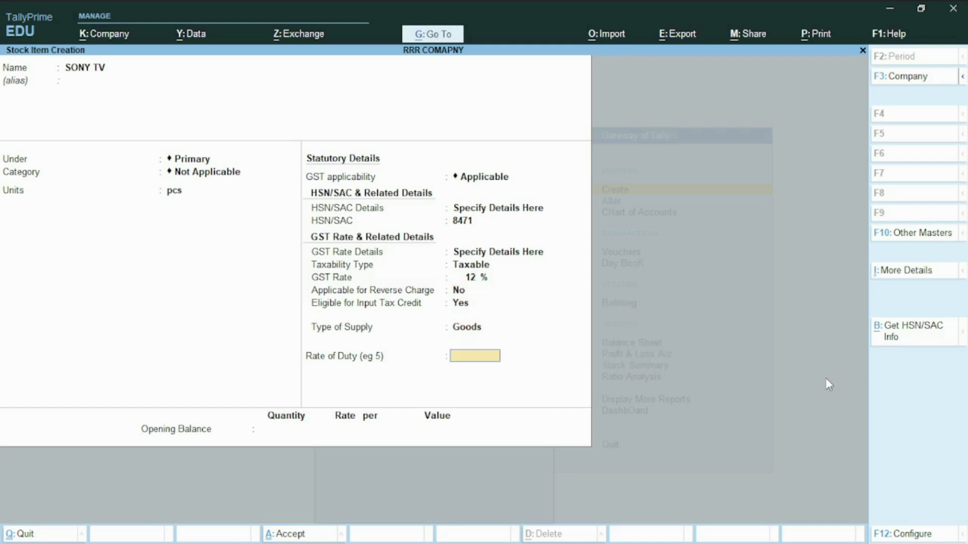
{"action": "key", "text": "ctrl+a"}
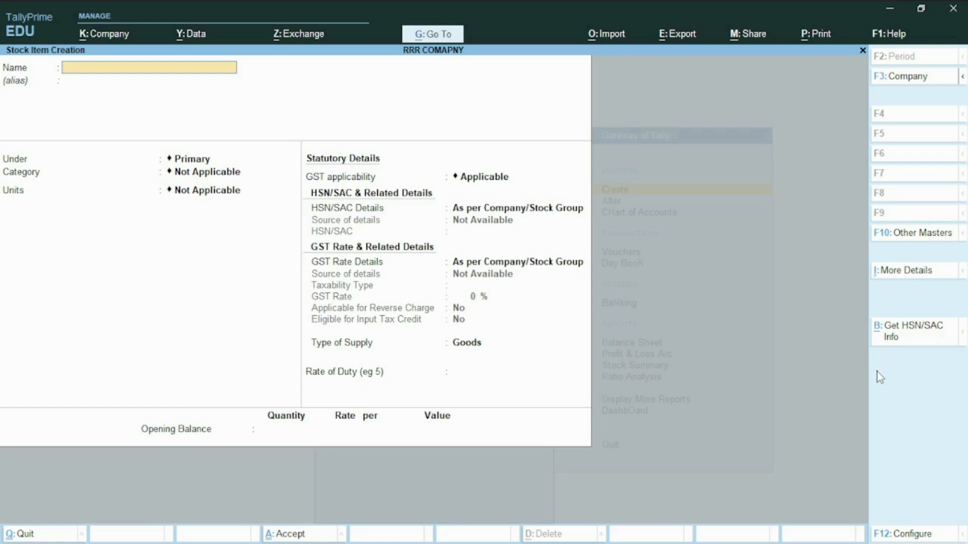
- Start a new stock item named SALT without an alias, under Primary with no category
{"action": "type", "text": "SALT"}
{"action": "key", "text": "Return"}
{"action": "key", "text": "Return"}
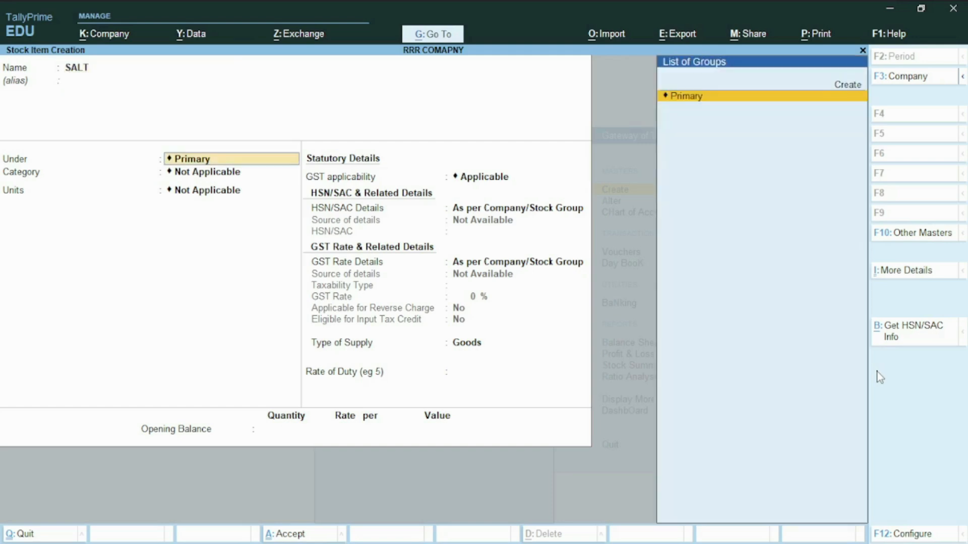
{"action": "key", "text": "Return"}
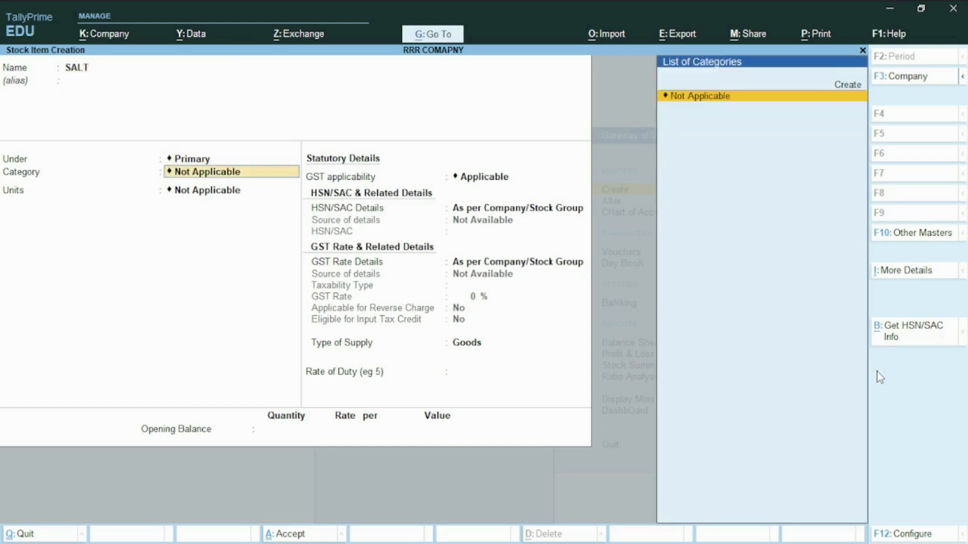
{"action": "key", "text": "Return"}
- Start a new simple unit for the item with symbol PKT and formal name PACKET
{"action": "key", "text": "alt"}
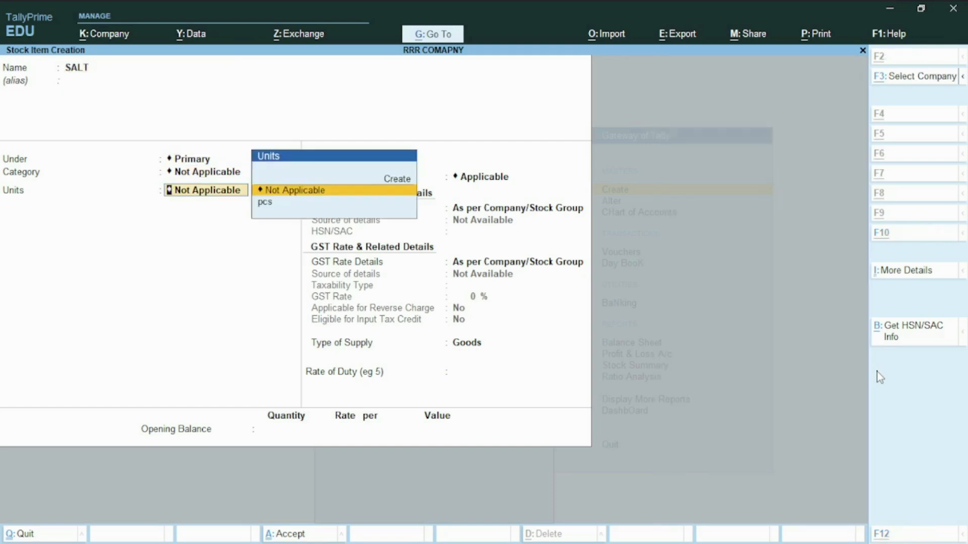
{"action": "key", "text": "alt+c"}
{"action": "type", "text": "P"}
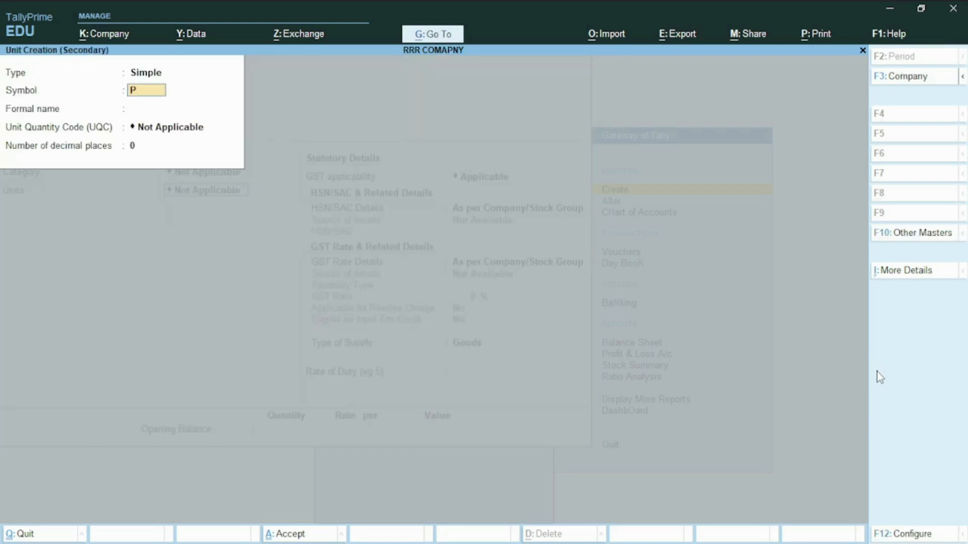
{"action": "type", "text": "KT"}
{"action": "key", "text": "Return"}
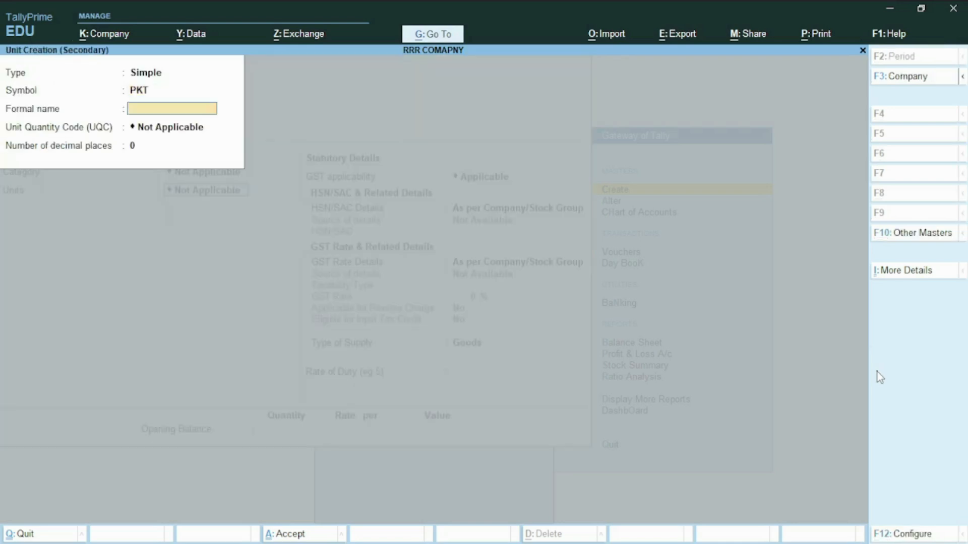
{"action": "type", "text": "PACKET"}
{"action": "key", "text": "Return"}
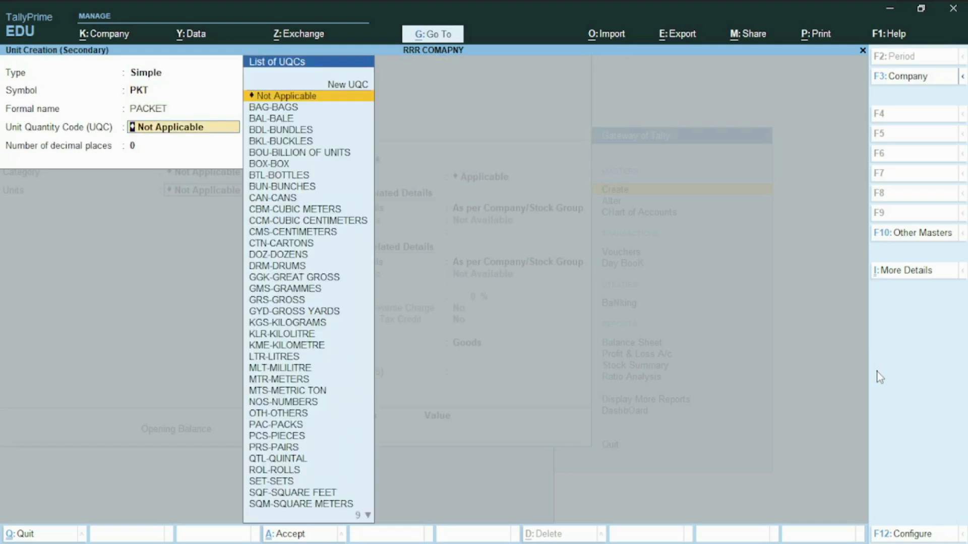
- Set the unit's UQC to PCS-PIECES with 0 decimal places, and save it as the unit for SALT
{"action": "type", "text": "PCS"}
{"action": "key", "text": "Return"}
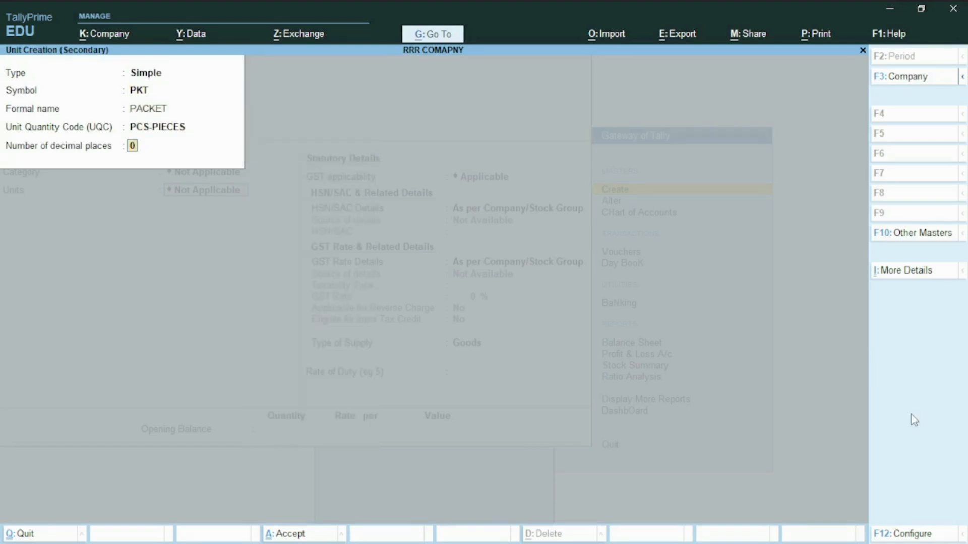
{"action": "key", "text": "Return"}
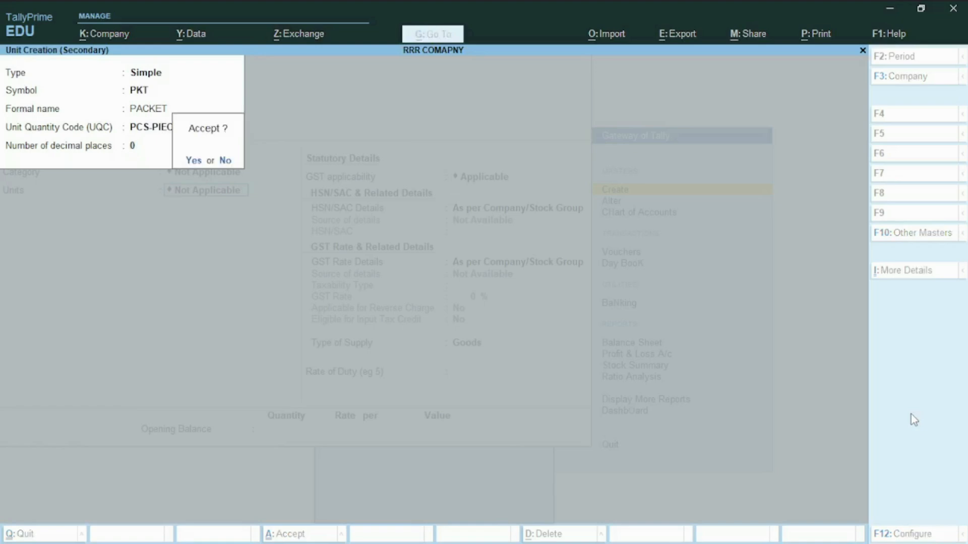
{"action": "key", "text": "Return"}
- Keep GST applicable for SALT and specify its HSN/SAC details here with code 5778
{"action": "key", "text": "Return"}
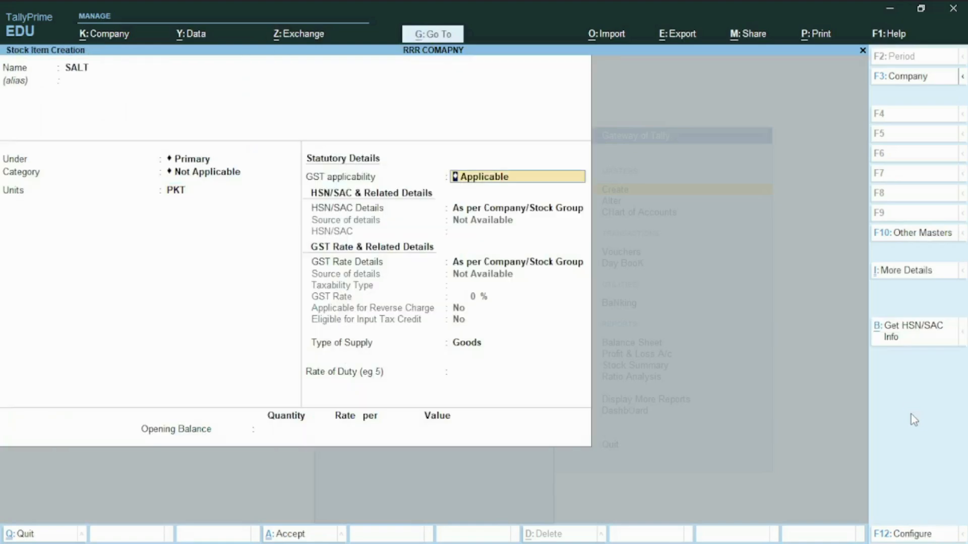
{"action": "key", "text": "Return"}
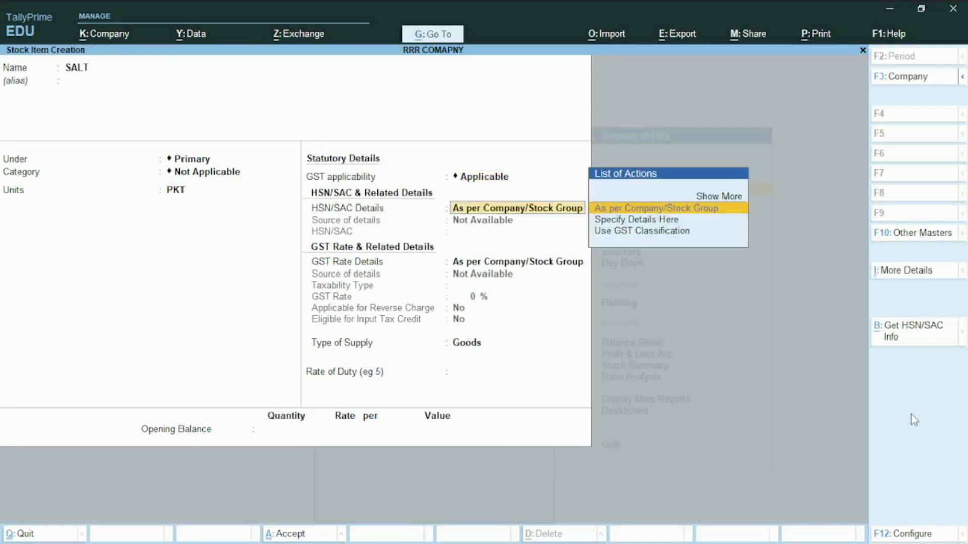
{"action": "key", "text": "Down"}
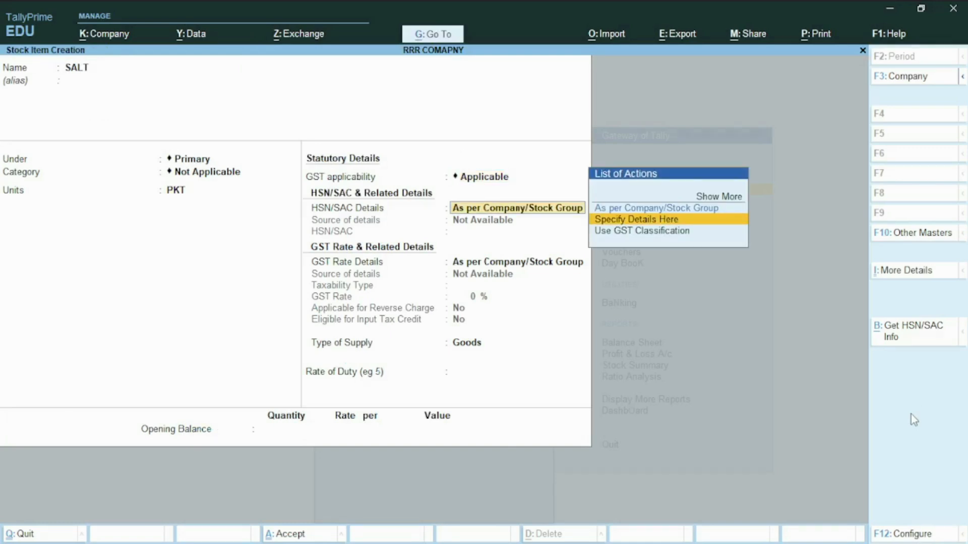
{"action": "key", "text": "Return"}
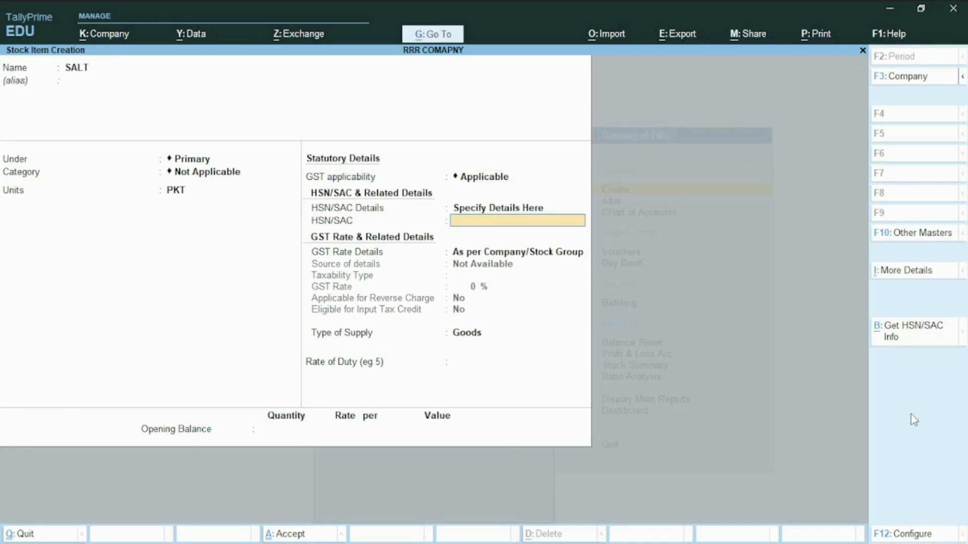
{"action": "type", "text": "5778"}
{"action": "key", "text": "Return"}
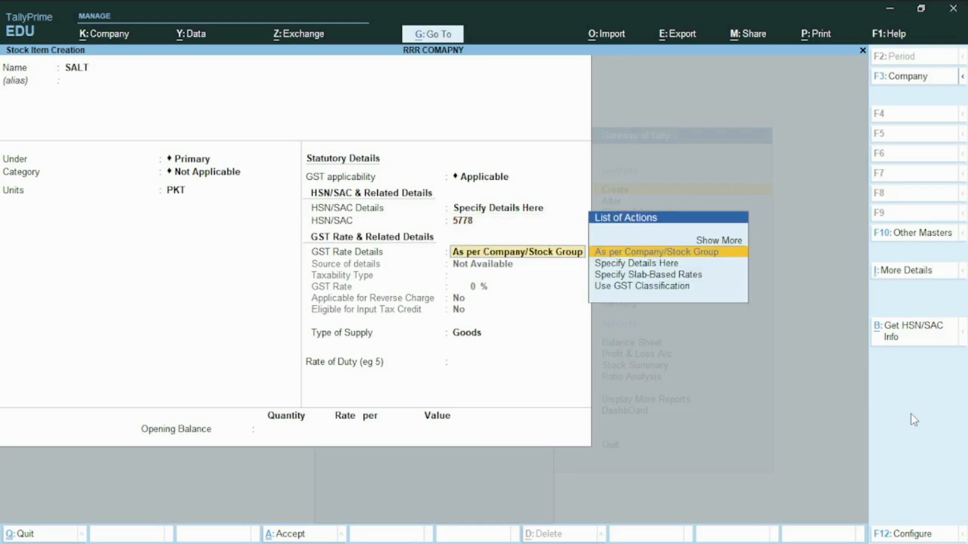
- Specify SALT's GST rate details here as Nil Rated with supply type Goods, and save the stock item
{"action": "key", "text": "Down"}
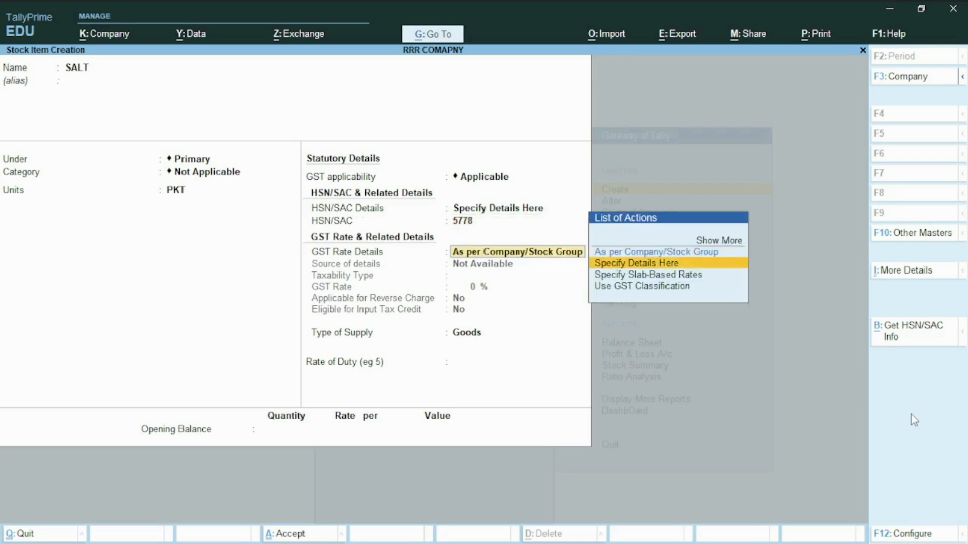
{"action": "key", "text": "Return"}
{"action": "key", "text": "Up"}
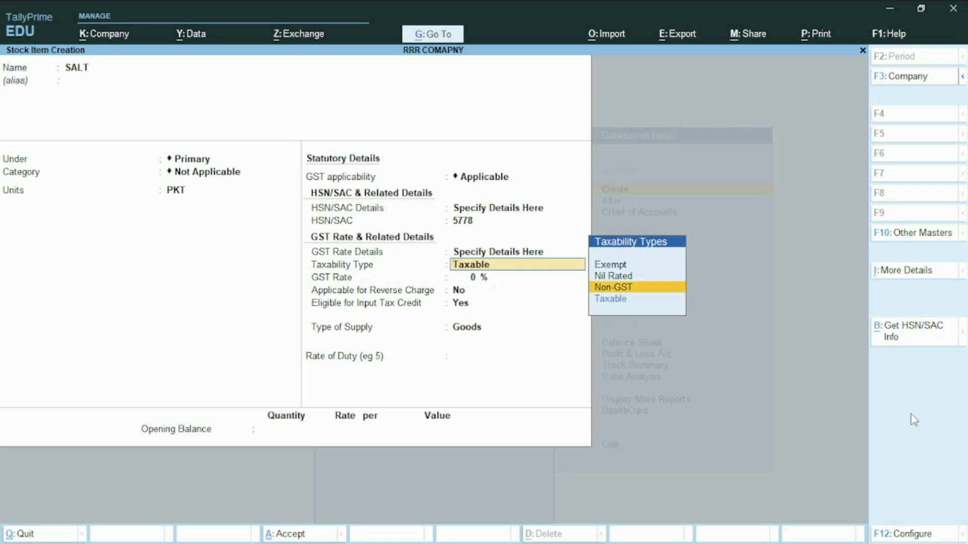
{"action": "key", "text": "Up"}
{"action": "key", "text": "Return"}
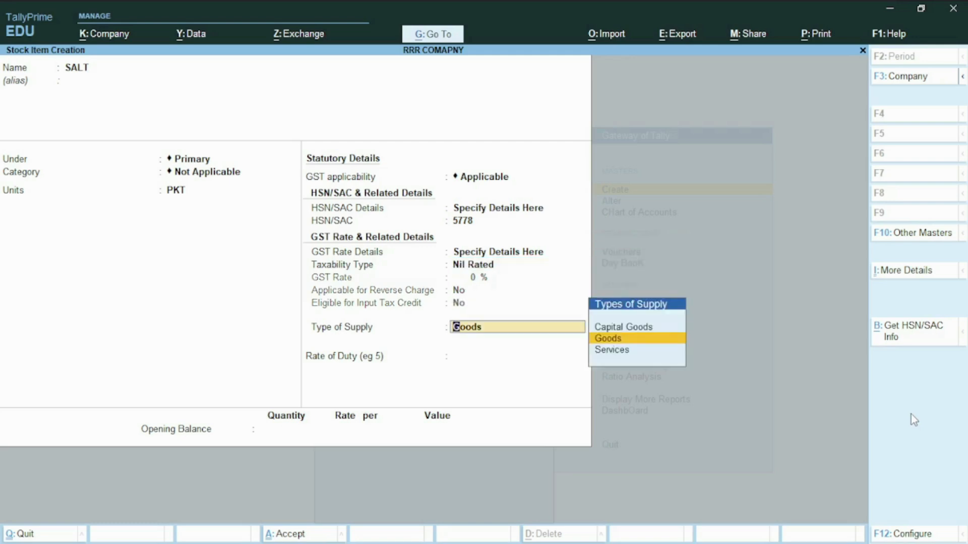
{"action": "key", "text": "Return"}
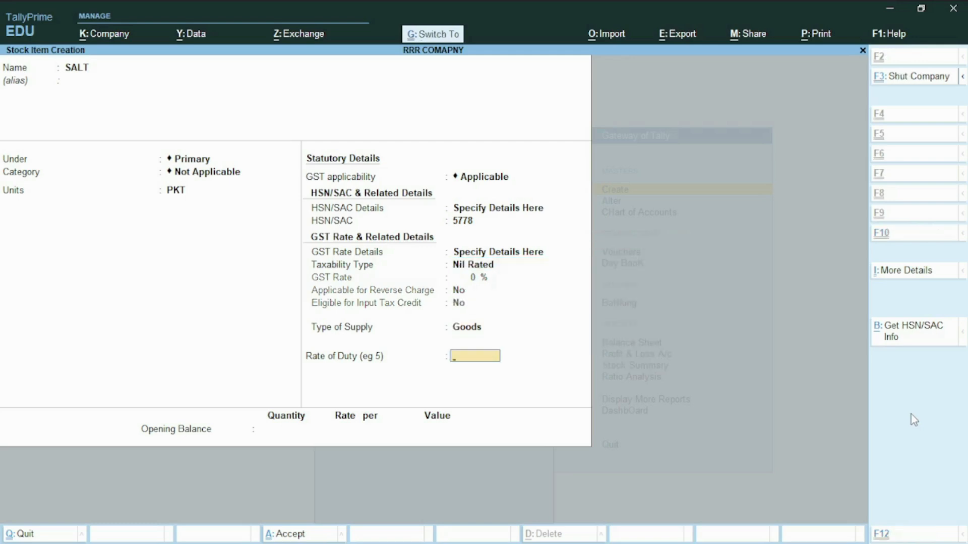
{"action": "key", "text": "ctrl+a"}
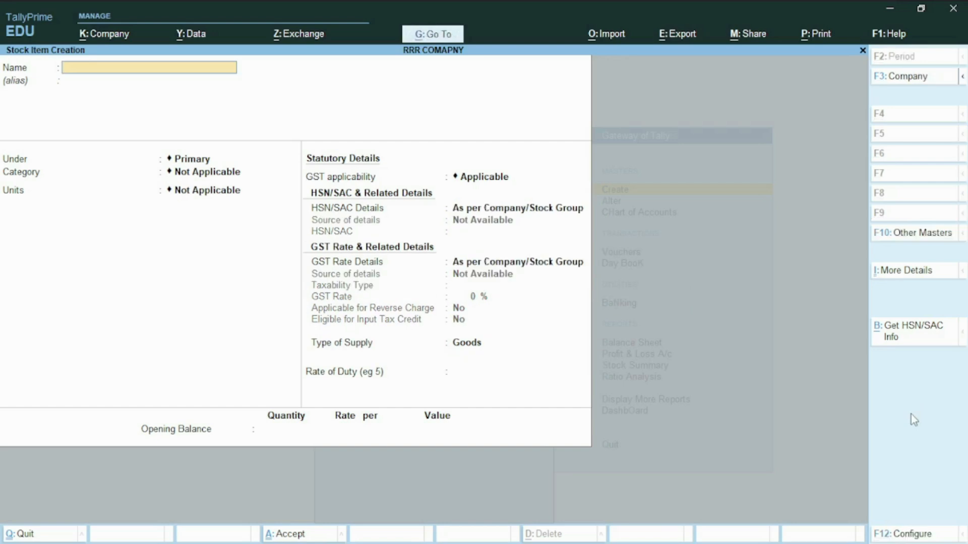
- Start a new stock item named MILK under Primary with no alias or category, and set its unit to PKT
{"action": "type", "text": "MILK"}
{"action": "key", "text": "Return"}
{"action": "key", "text": "Return"}
{"action": "key", "text": "Return"}
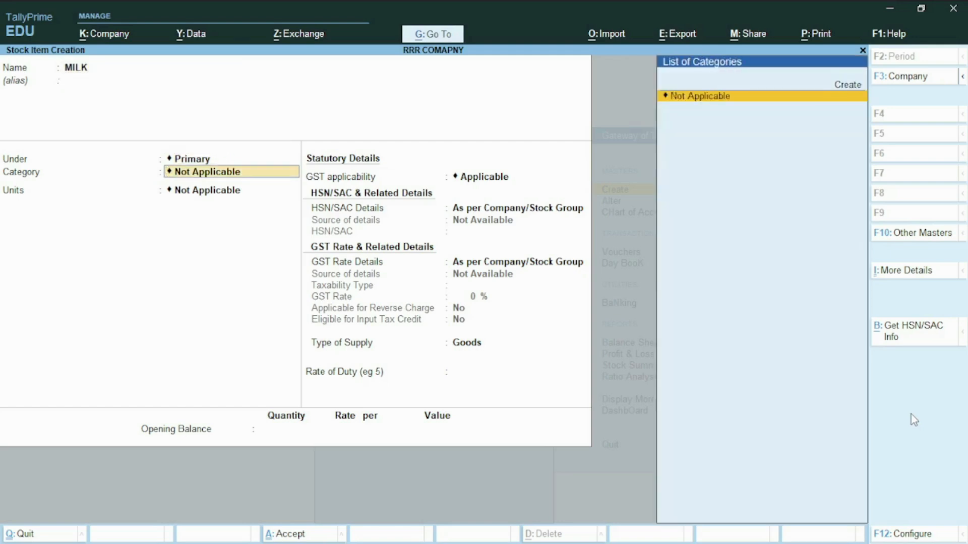
{"action": "key", "text": "Return"}
{"action": "key", "text": "Down"}
{"action": "key", "text": "Down"}
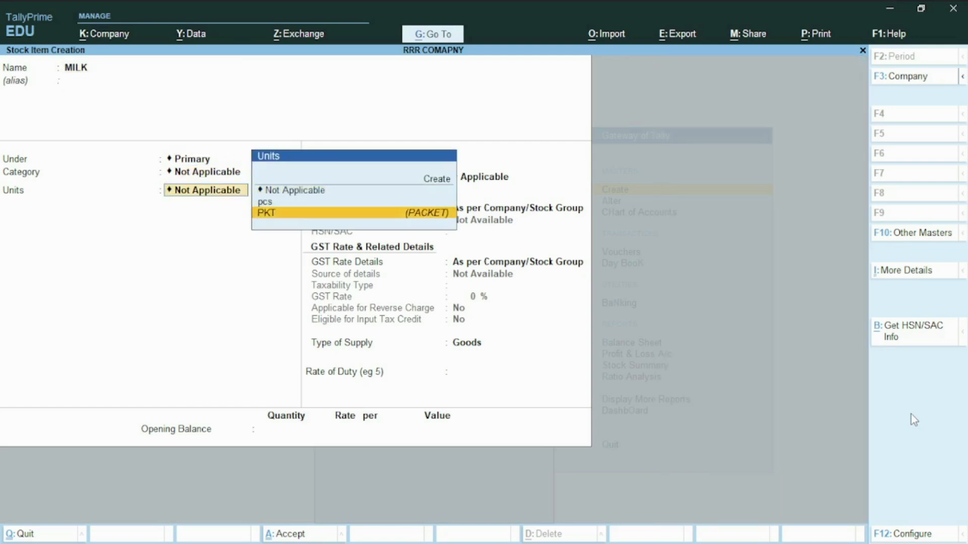
{"action": "key", "text": "Return"}
{"action": "key", "text": "Return"}
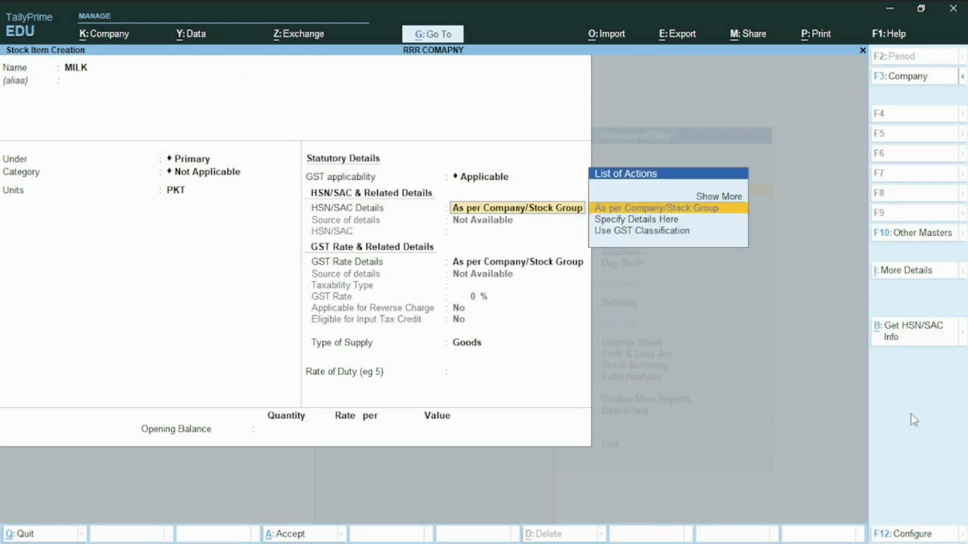
- Keep GST applicable for MILK and specify its HSN/SAC details here with code 7575
{"action": "key", "text": "Down"}
{"action": "key", "text": "Return"}
{"action": "type", "text": "7575"}
{"action": "key", "text": "Return"}
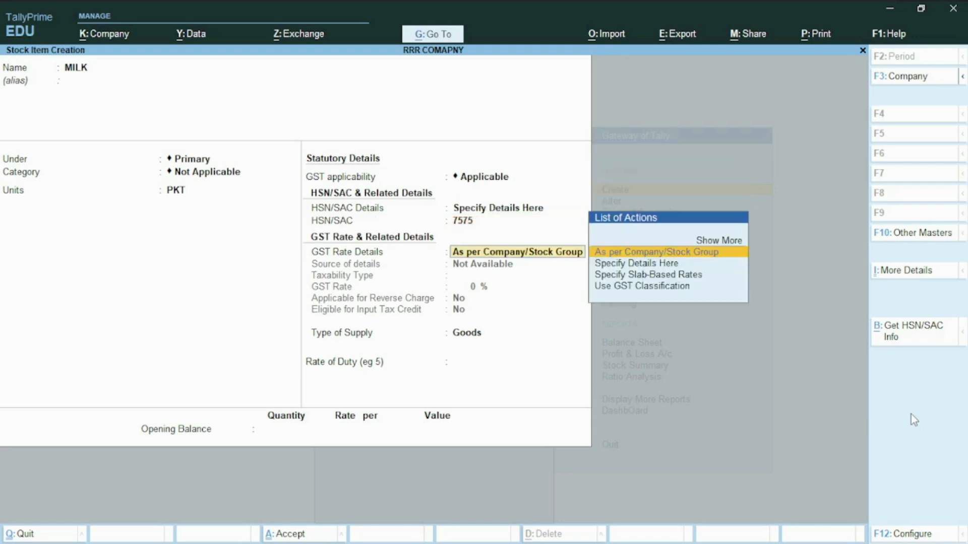
- Specify MILK's GST rate details here as Exempt with supply type Goods, and save the stock item
{"action": "key", "text": "Down"}
{"action": "key", "text": "Return"}
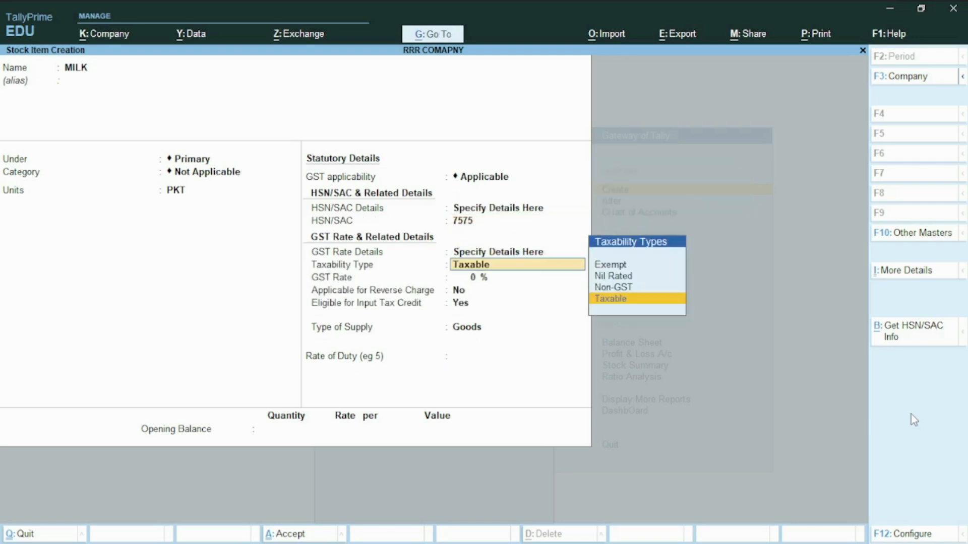
{"action": "key", "text": "Up"}
{"action": "key", "text": "Up"}
{"action": "key", "text": "Up"}
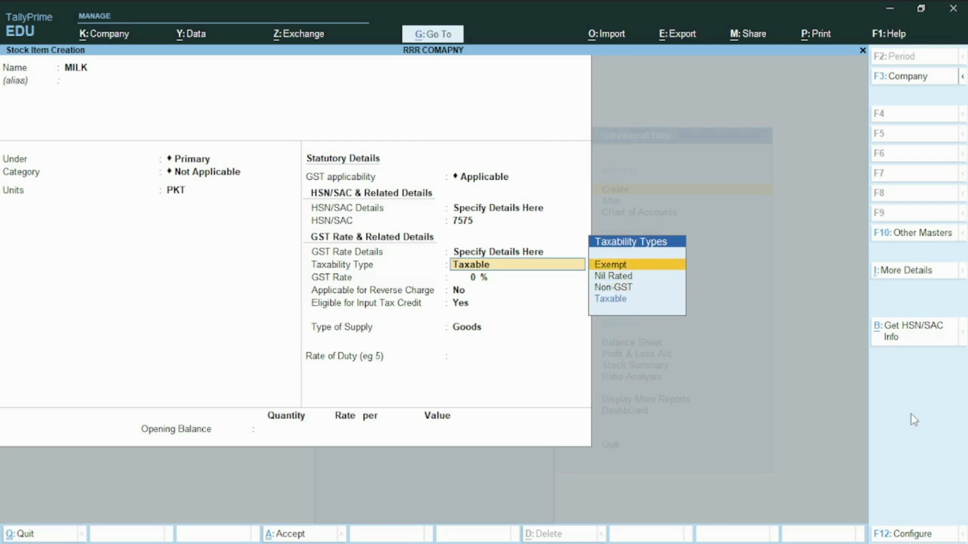
{"action": "key", "text": "Return"}
{"action": "key", "text": "Return"}
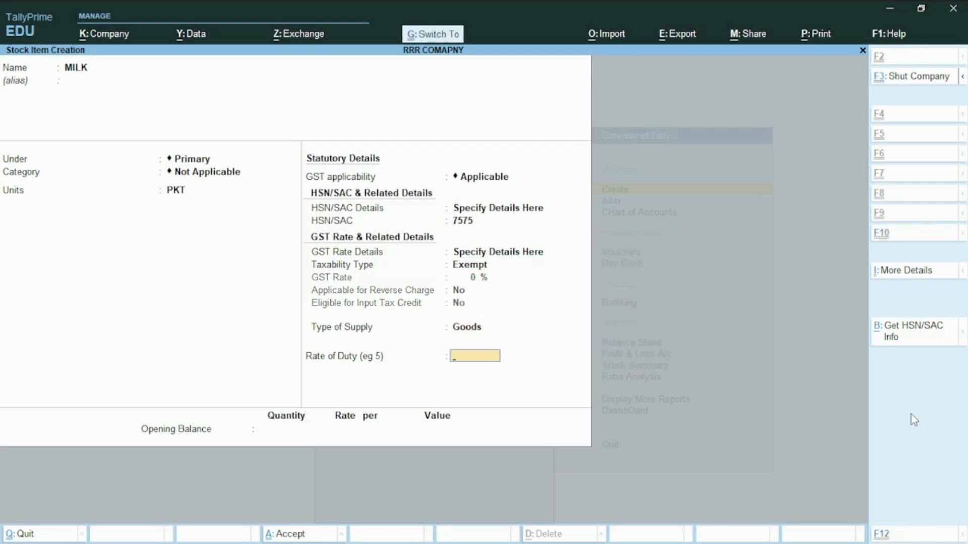
{"action": "key", "text": "Return"}
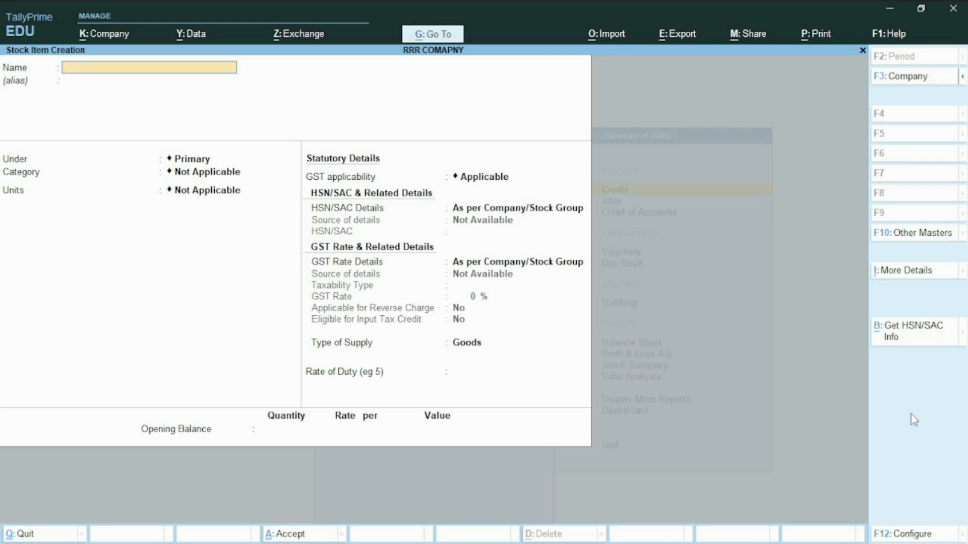
- Leave stock item creation and start a new sales voucher from the Gateway of Tally
{"action": "key", "text": "Escape"}
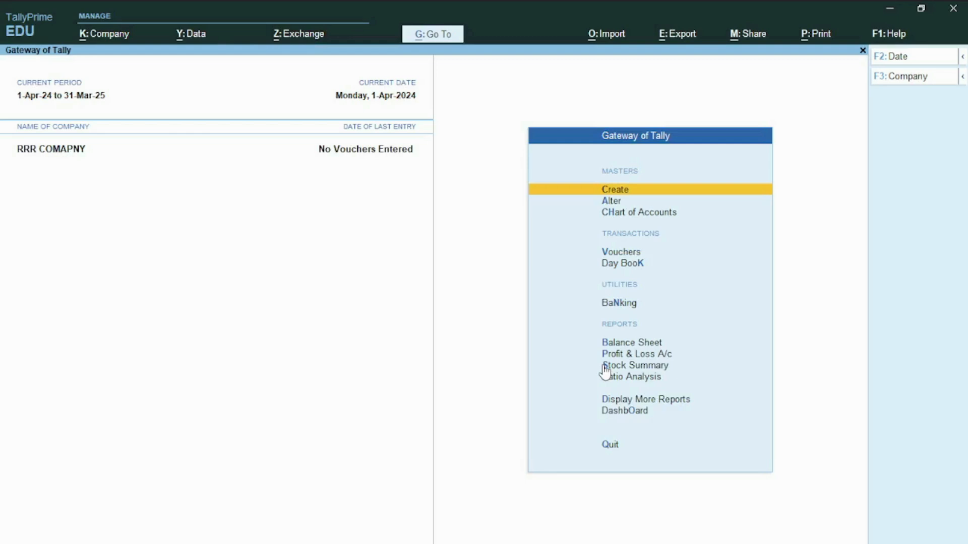
{"action": "key", "text": "Down"}
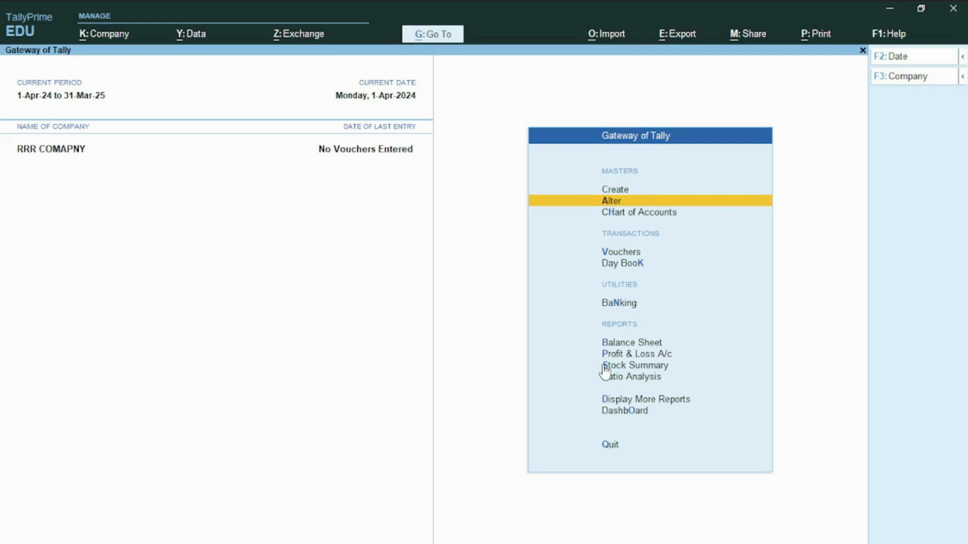
{"action": "key", "text": "Down"}
{"action": "key", "text": "Down"}
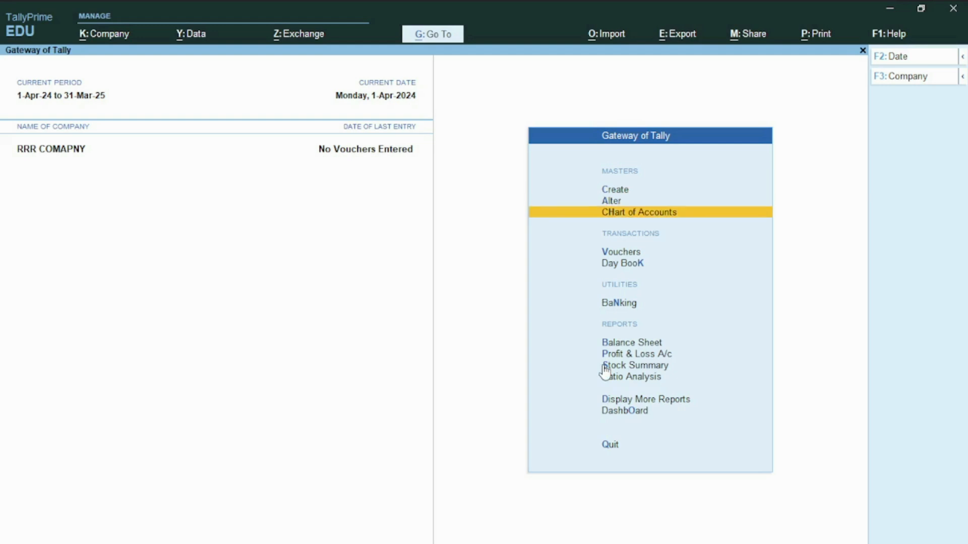
{"action": "key", "text": "Return"}
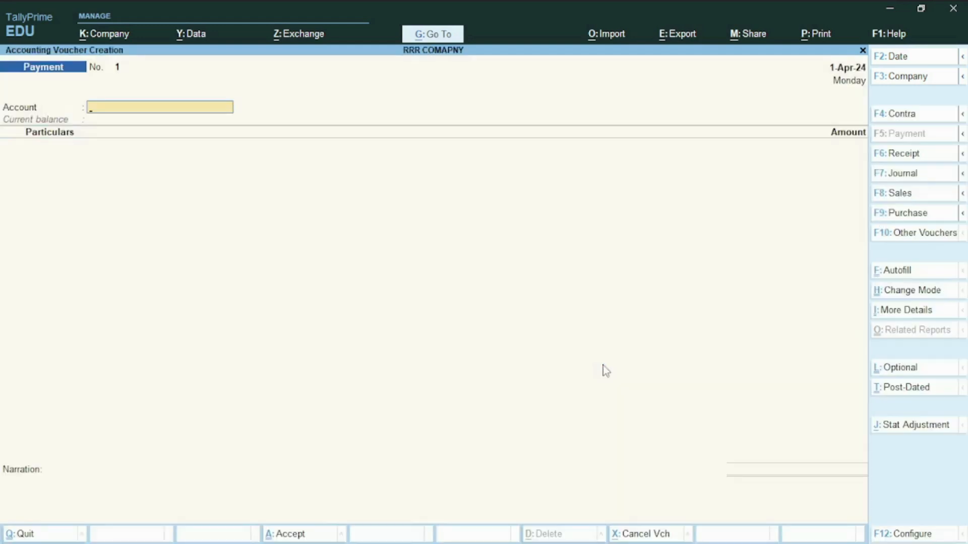
{"action": "key", "text": "F8"}
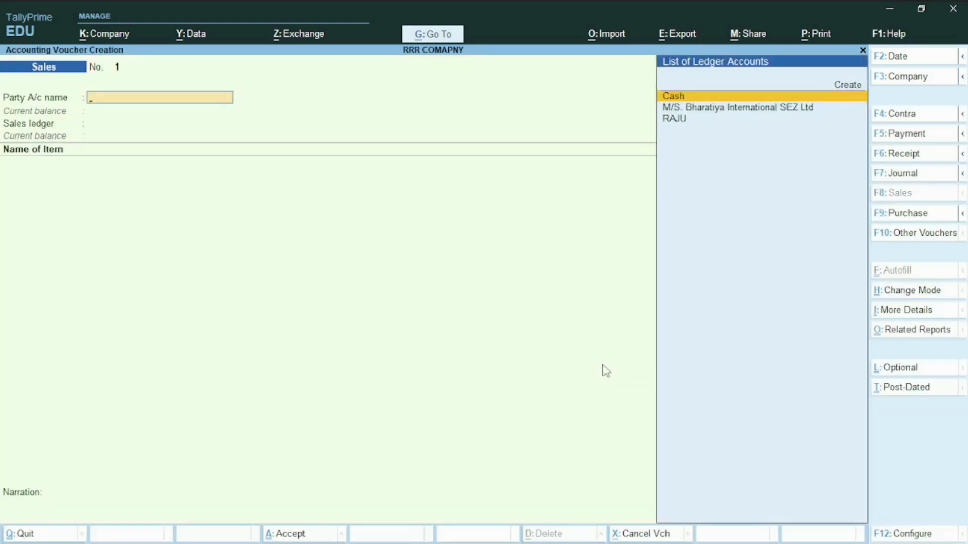
- Set the party to M/S. Bharatiya International SEZ Ltd with its default party details, and the sales ledger to Sales to SEZ with LUT/Bond
{"action": "key", "text": "Down"}
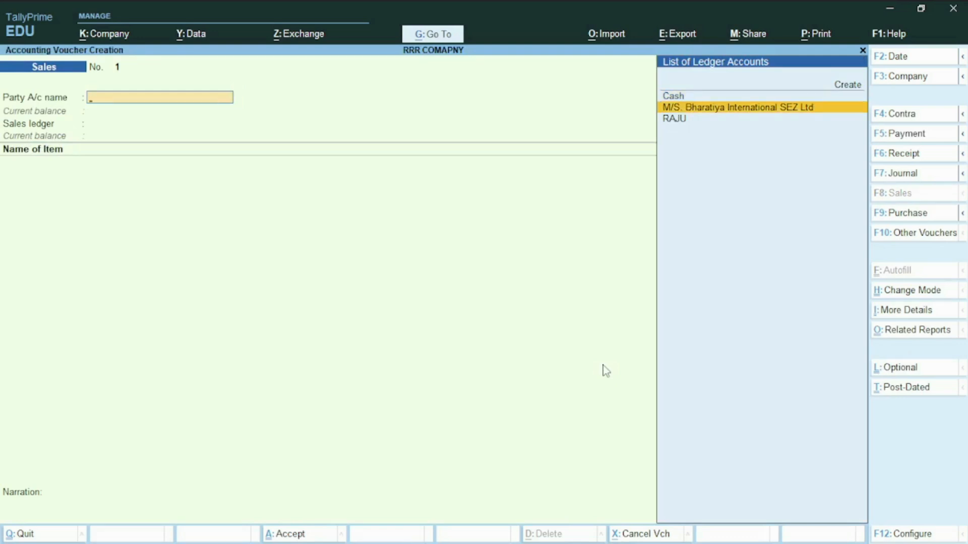
{"action": "key", "text": "Return"}
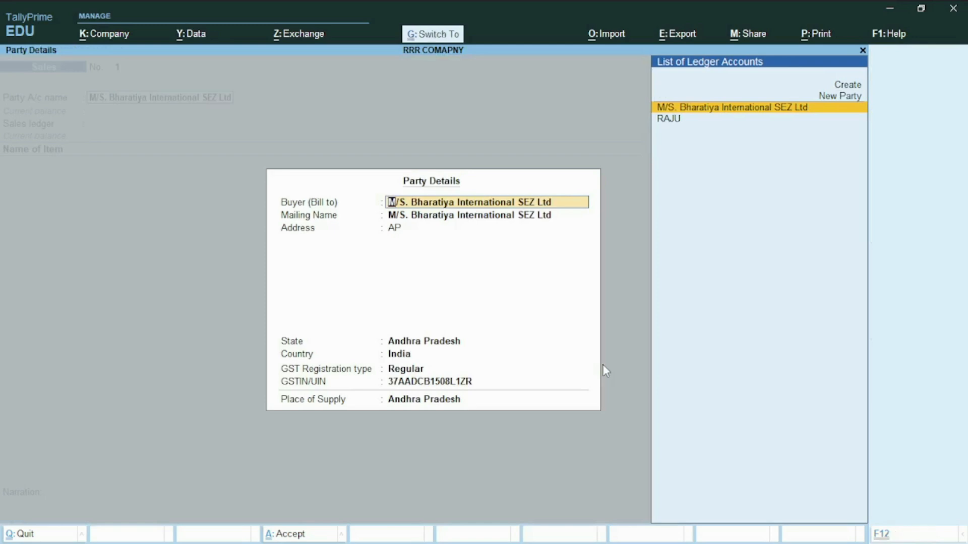
{"action": "key", "text": "ctrl+a"}
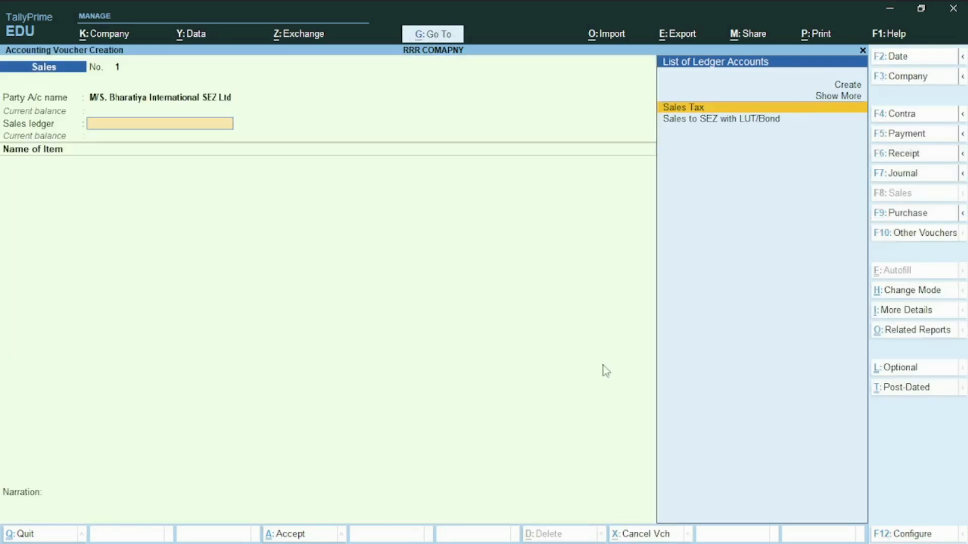
{"action": "key", "text": "Down"}
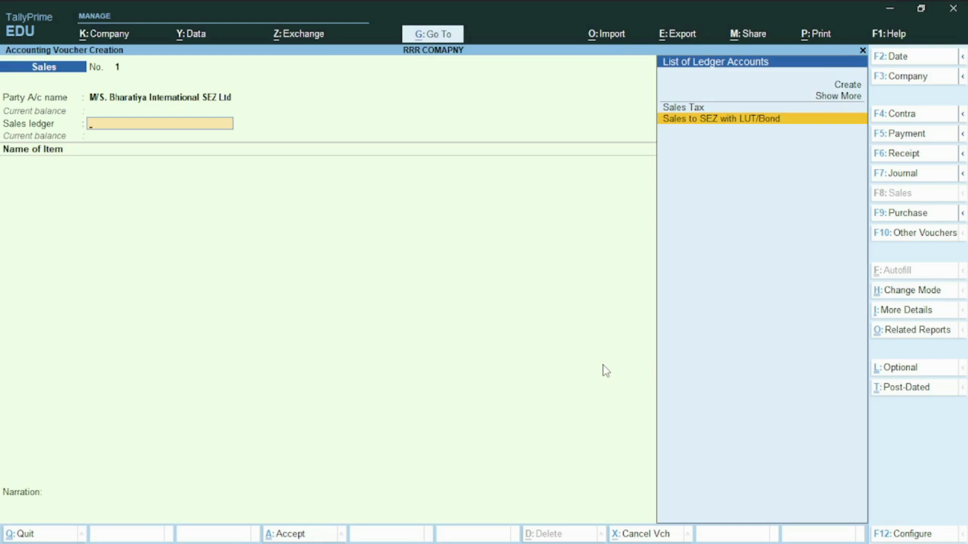
{"action": "key", "text": "Return"}
- Add the stock item SONY TV to the voucher with a quantity of 10 pcs at a rate of 5,000 per pcs
{"action": "type", "text": "S"}
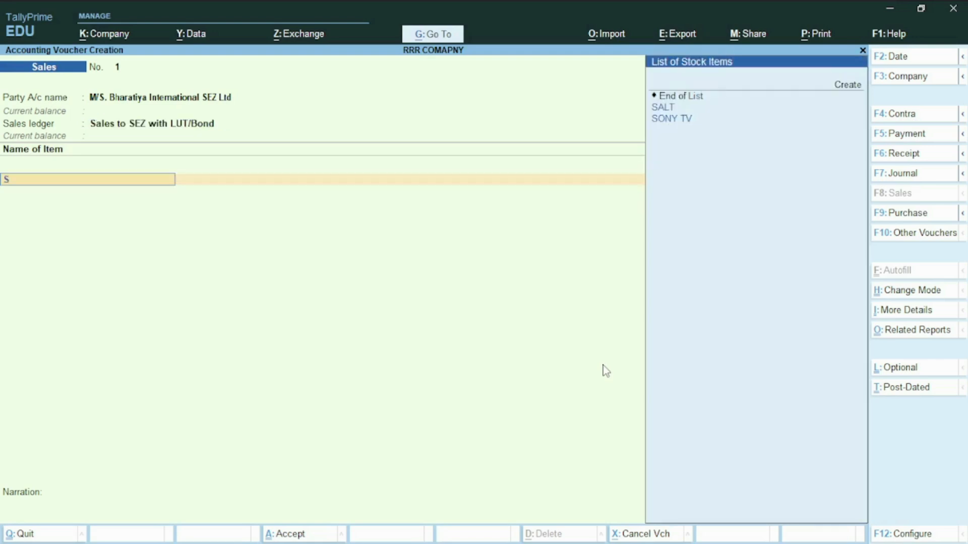
{"action": "type", "text": "O"}
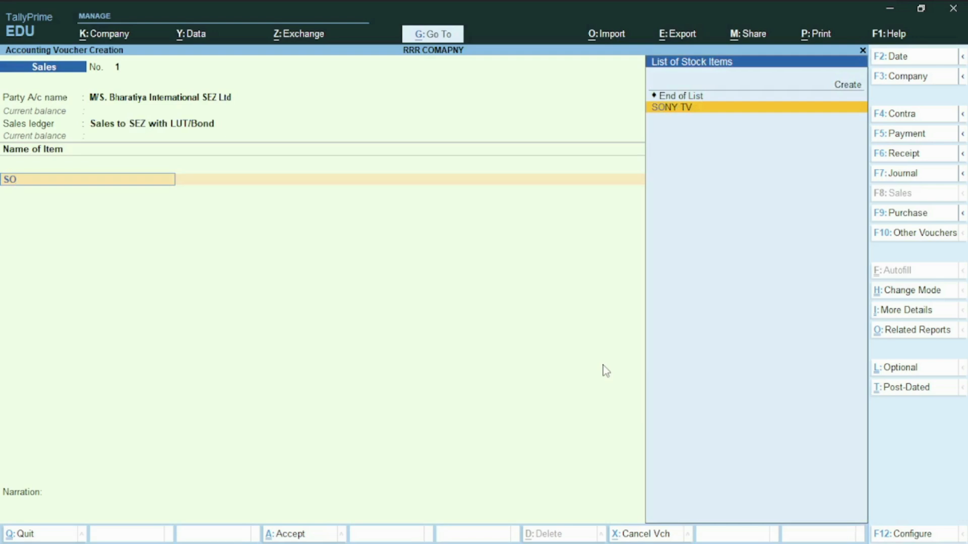
{"action": "key", "text": "Return"}
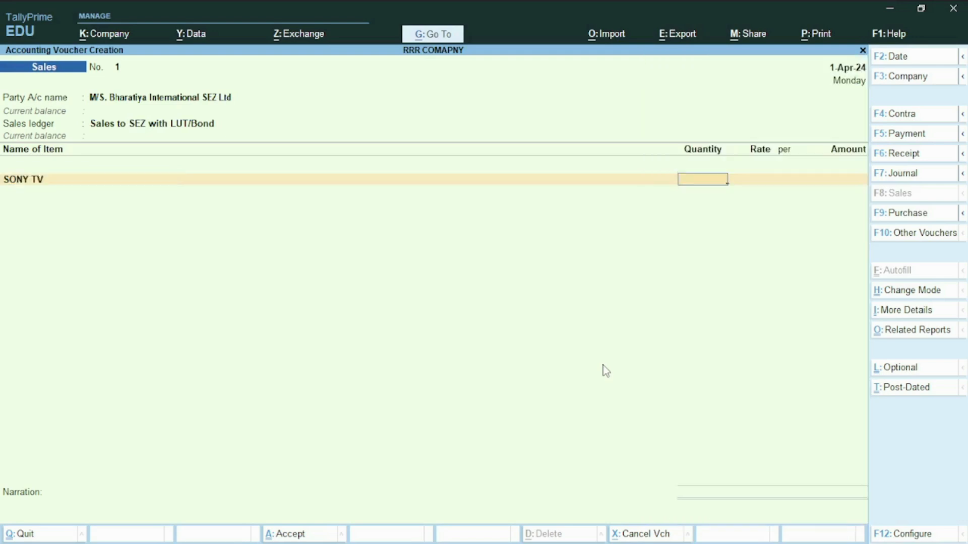
{"action": "type", "text": "10"}
{"action": "key", "text": "Return"}
{"action": "key", "text": "Return"}
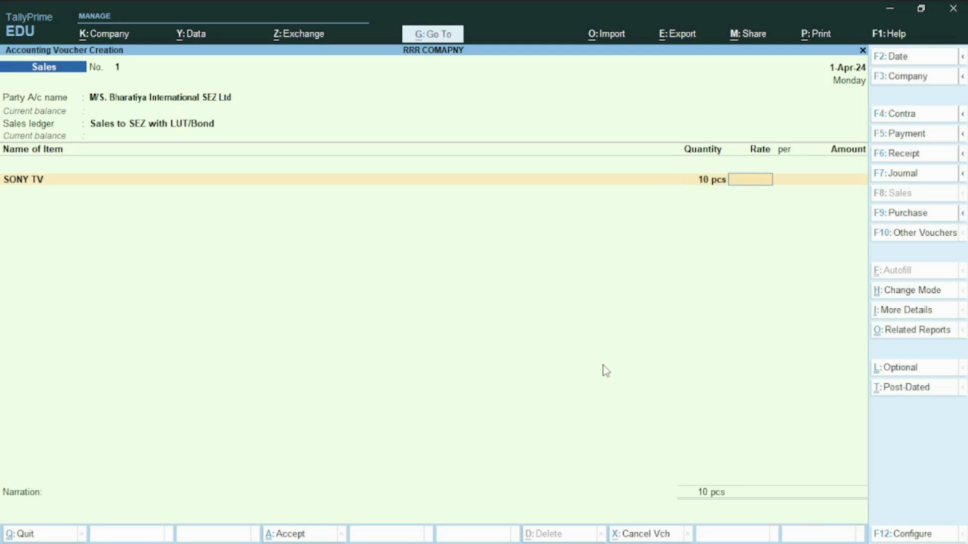
{"action": "type", "text": "5,000"}
{"action": "key", "text": "Return"}
{"action": "key", "text": "Return"}
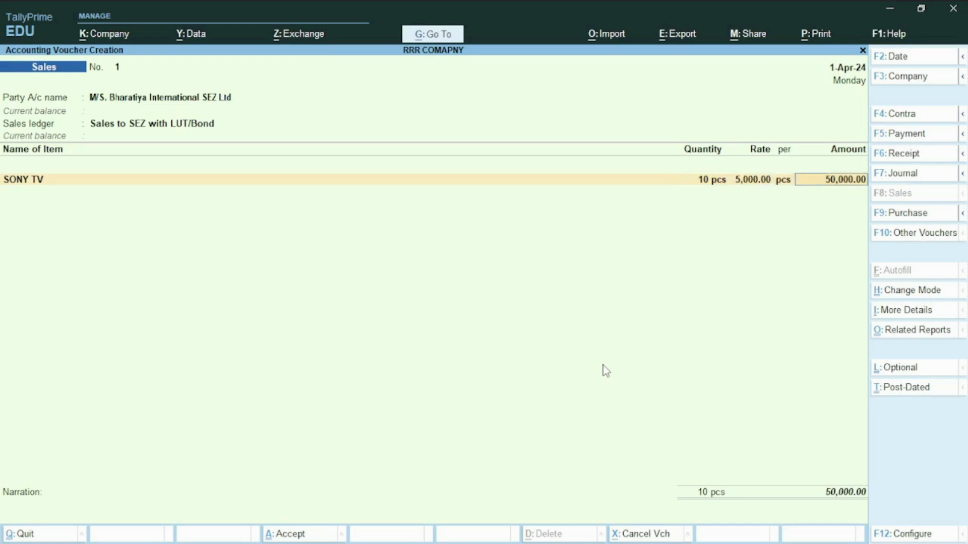
{"action": "key", "text": "Return"}
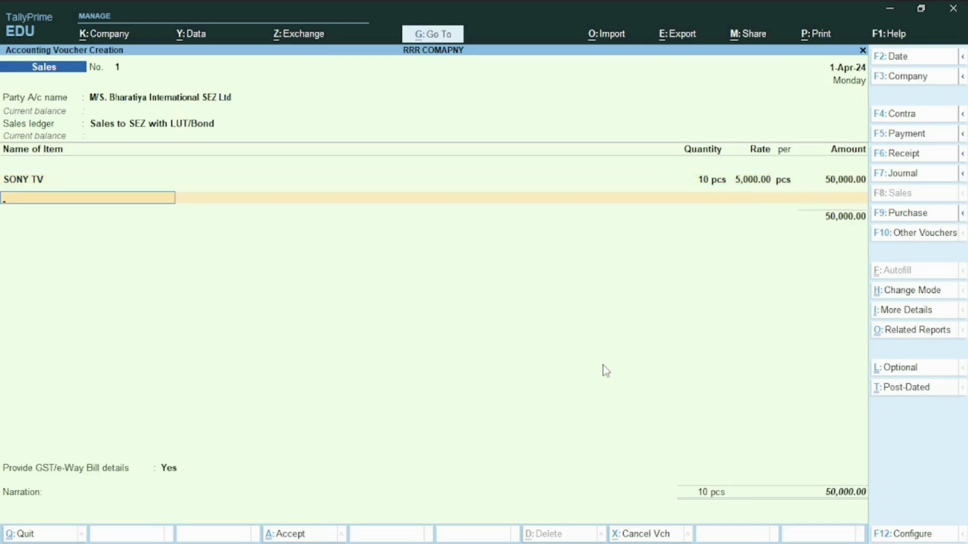
- End the item list, keep GST/e-Way Bill details on Yes, and enter the shipping bill number from the sample bill in the browser
{"action": "key", "text": "Return"}
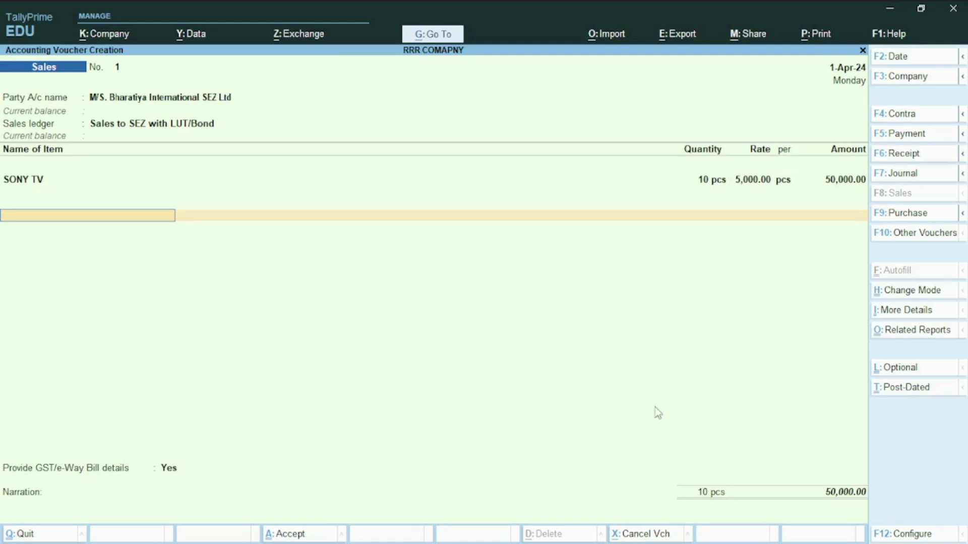
{"action": "key", "text": "Return"}
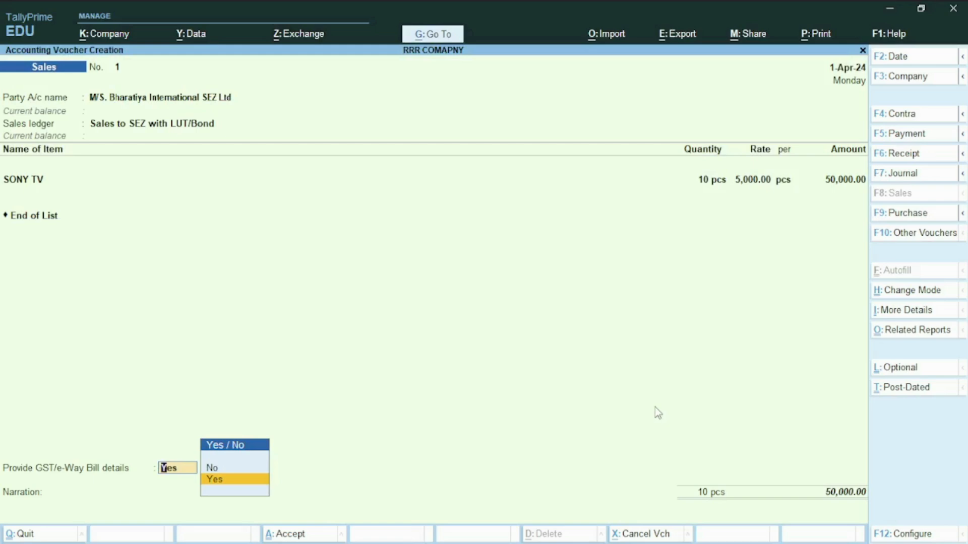
{"action": "key", "text": "Return"}
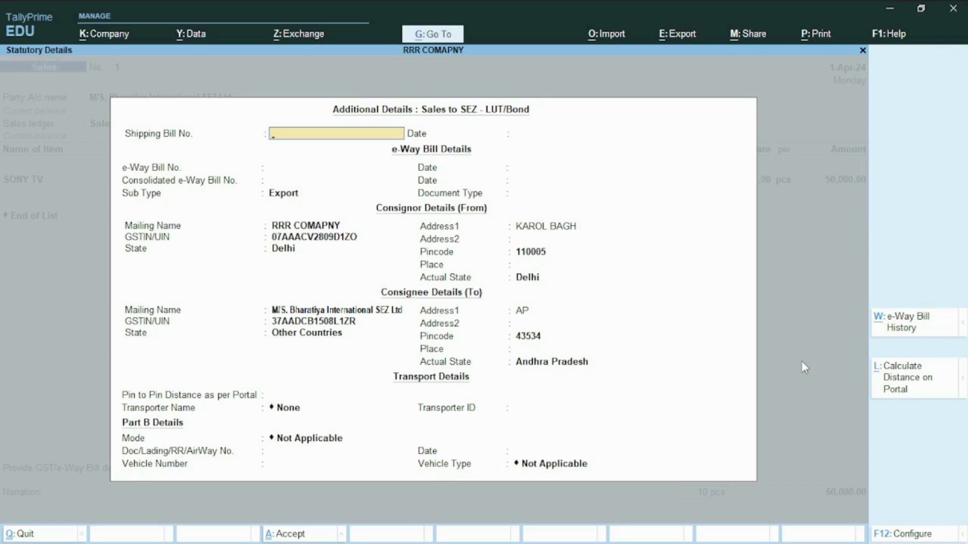
{"action": "key", "text": "alt+Tab"}
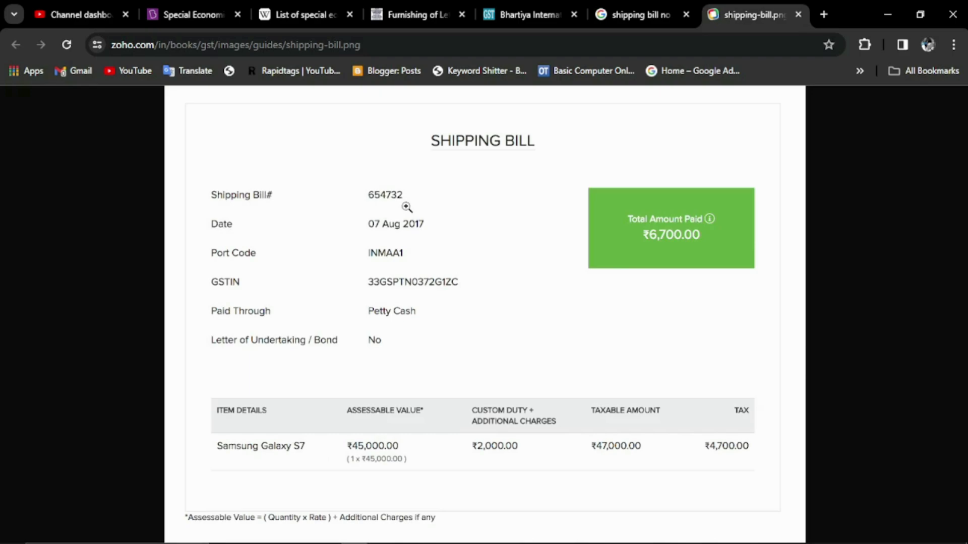
{"action": "key", "text": "alt+Tab"}
{"action": "type", "text": "654732"}
{"action": "key", "text": "Return"}
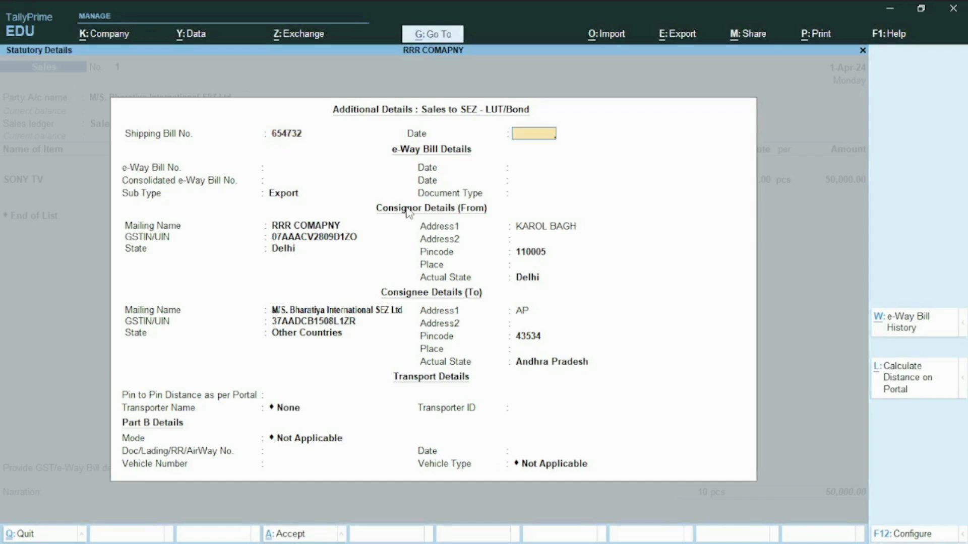
- Set the shipping bill date to 01/04/2024 and leave the e-Way Bill numbers and dates blank
{"action": "type", "text": "01/04/22"}
{"action": "key", "text": "BackSpace"}
{"action": "type", "text": "024"}
{"action": "key", "text": "Return"}
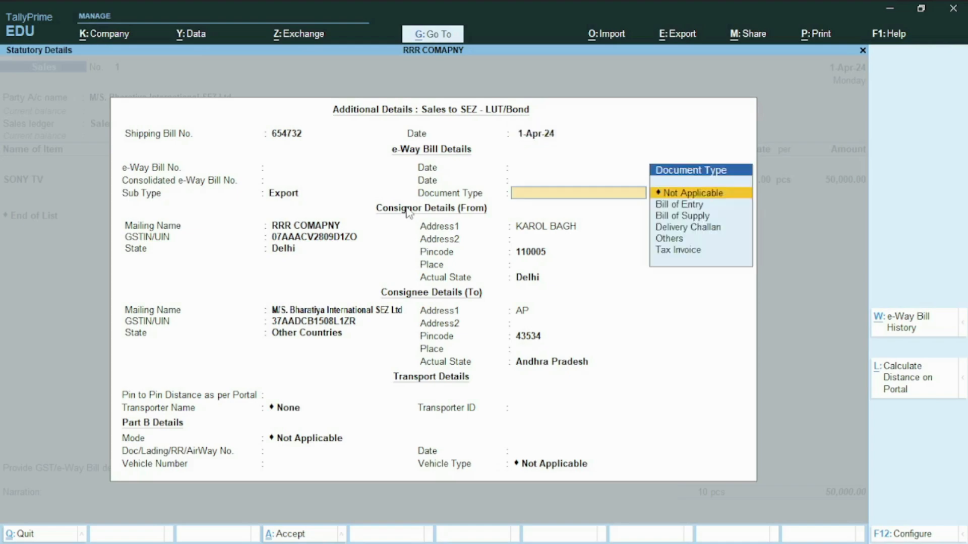
- Recheck the sample shipping bill in the browser, set the document type to Not Applicable, and accept the remaining consignor, consignee and transport details unchanged
{"action": "key", "text": "alt+Tab"}
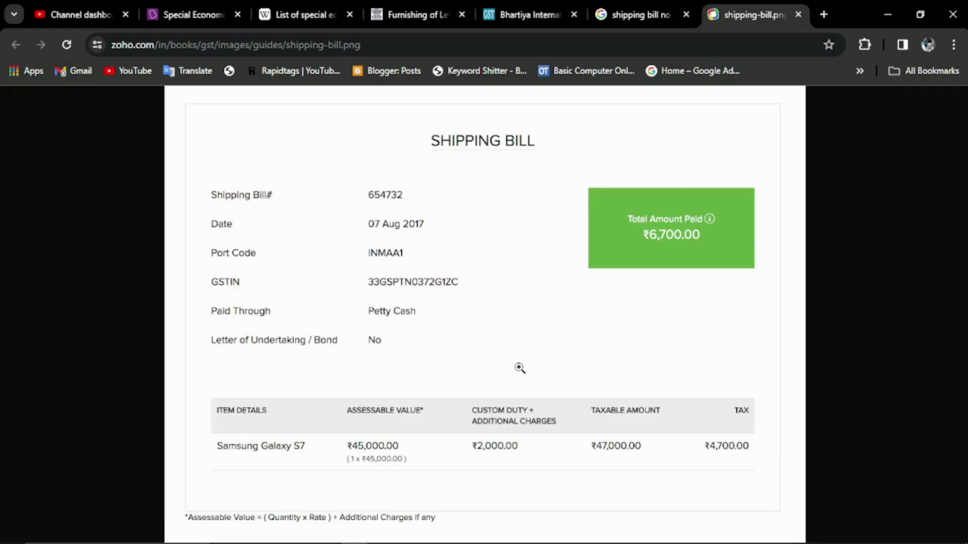
{"action": "key", "text": "alt+Tab"}
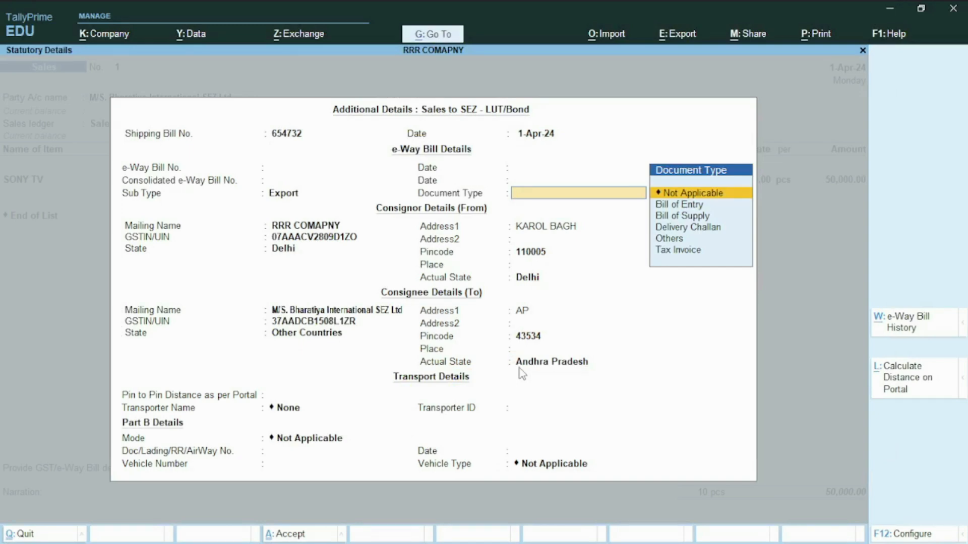
{"action": "key", "text": "Return"}
{"action": "key", "text": "Return"}
{"action": "key", "text": "Return"}
{"action": "key", "text": "Return"}
{"action": "key", "text": "Return"}
{"action": "key", "text": "Return"}
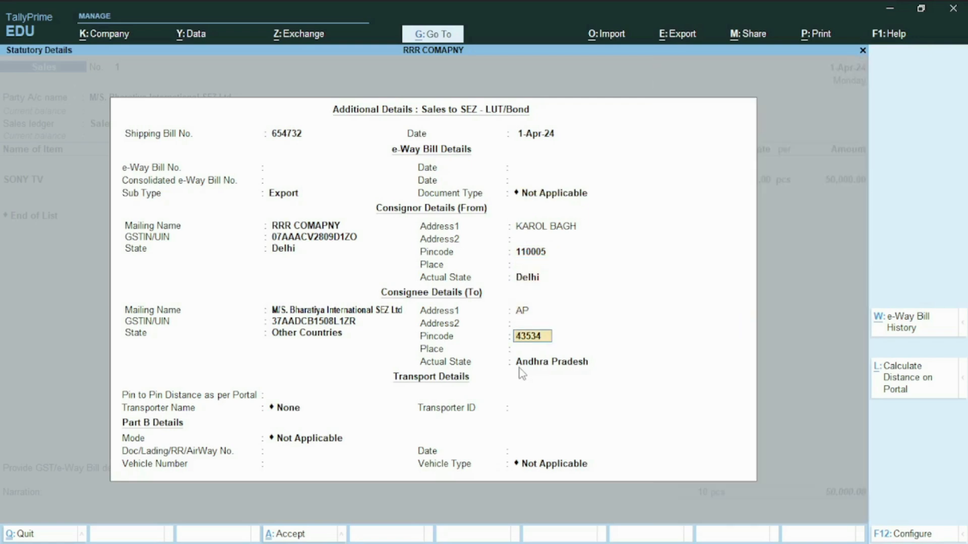
{"action": "key", "text": "Return"}
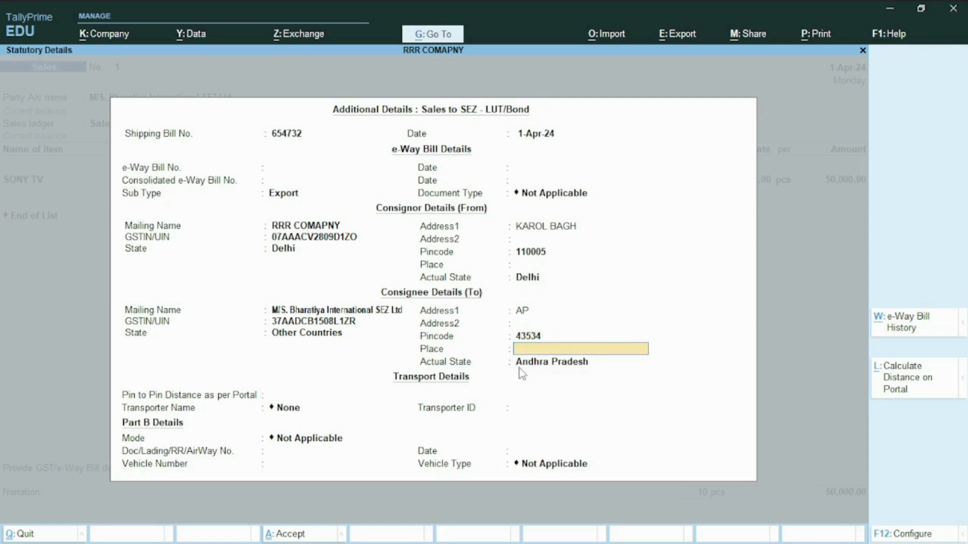
{"action": "key", "text": "Return"}
{"action": "key", "text": "Return"}
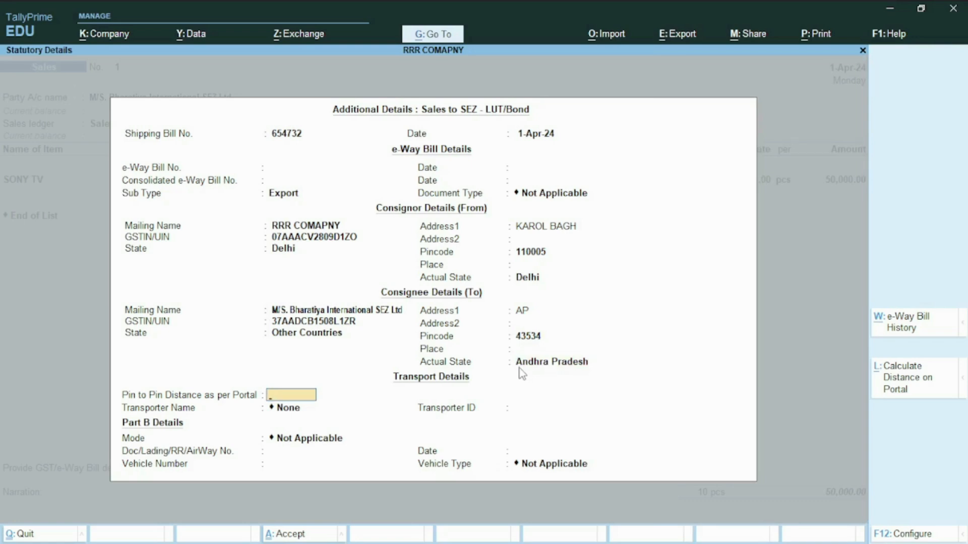
{"action": "key", "text": "Return"}
{"action": "key", "text": "Return"}
{"action": "key", "text": "Return"}
{"action": "key", "text": "Return"}
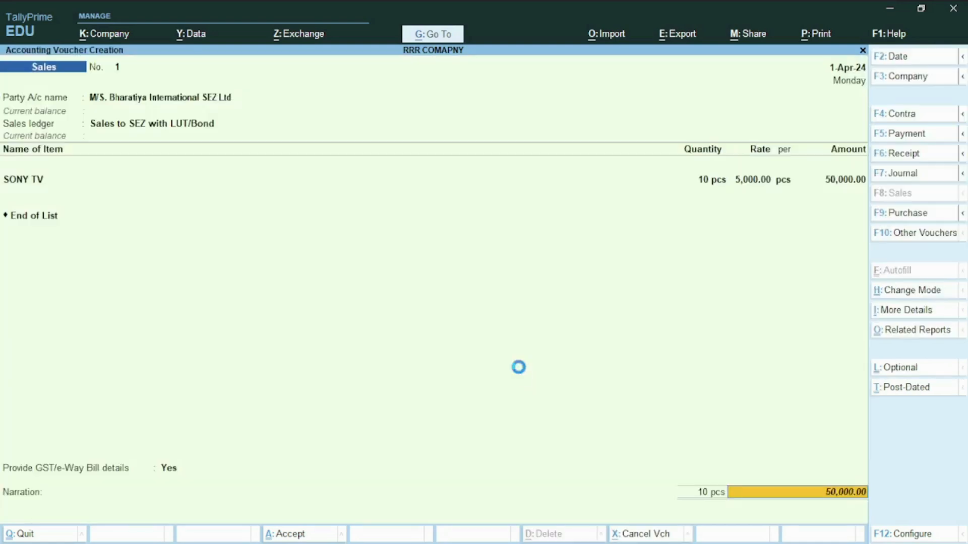
- Save the sales voucher with a New Ref bill-wise allocation, without sending its details for e-Way Bill generation
{"action": "key", "text": "Return"}
{"action": "key", "text": "Return"}
{"action": "key", "text": "Return"}
{"action": "key", "text": "Return"}
{"action": "key", "text": "Return"}
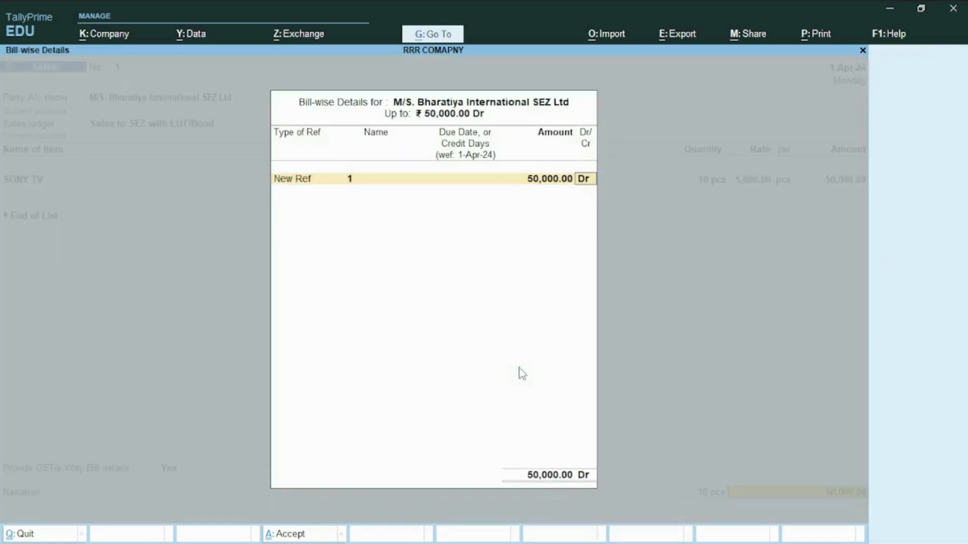
{"action": "key", "text": "Return"}
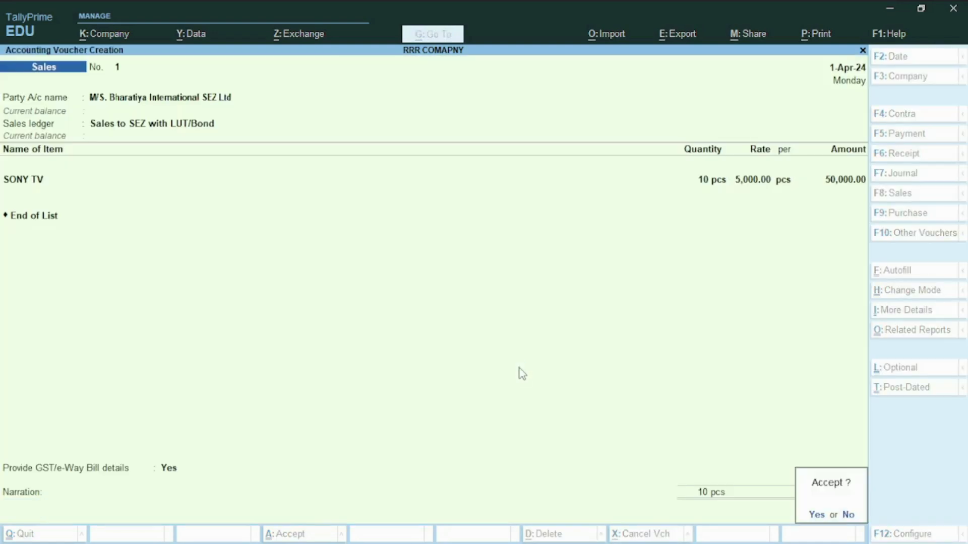
{"action": "key", "text": "Return"}
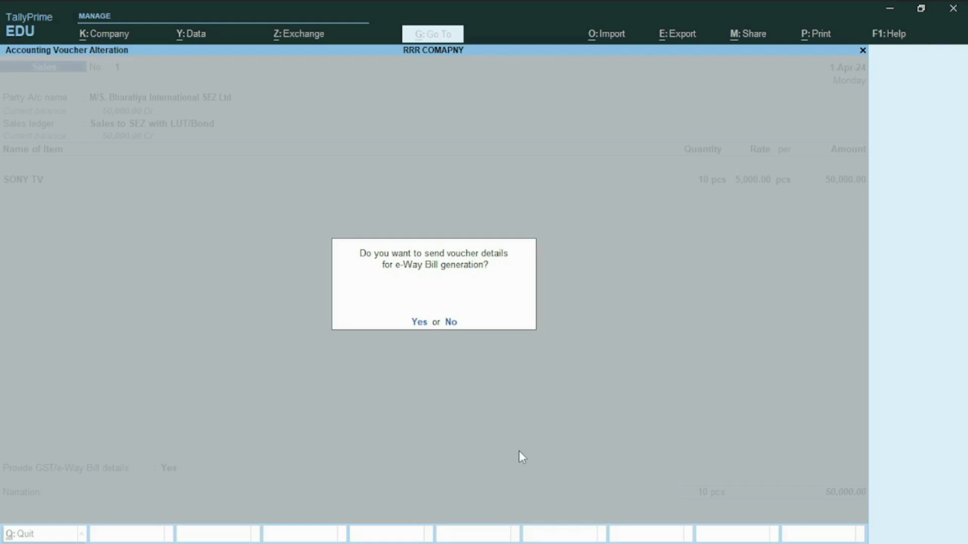
{"action": "key", "text": "n"}
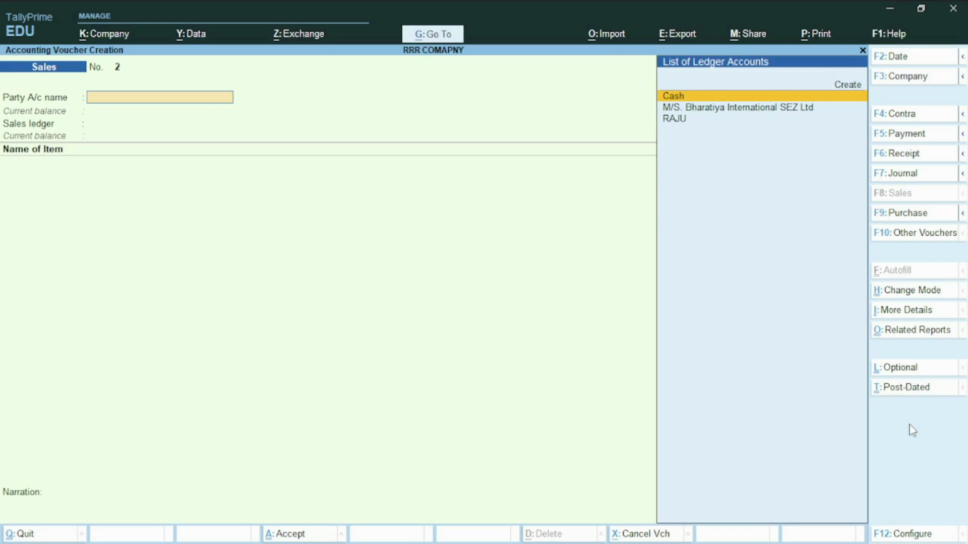
- Glance at the SEZ sales notes in the PDF, and set the next sales voucher's party to M/S. Bharatiya International SEZ Ltd with default details
{"action": "key", "text": "alt+Tab"}
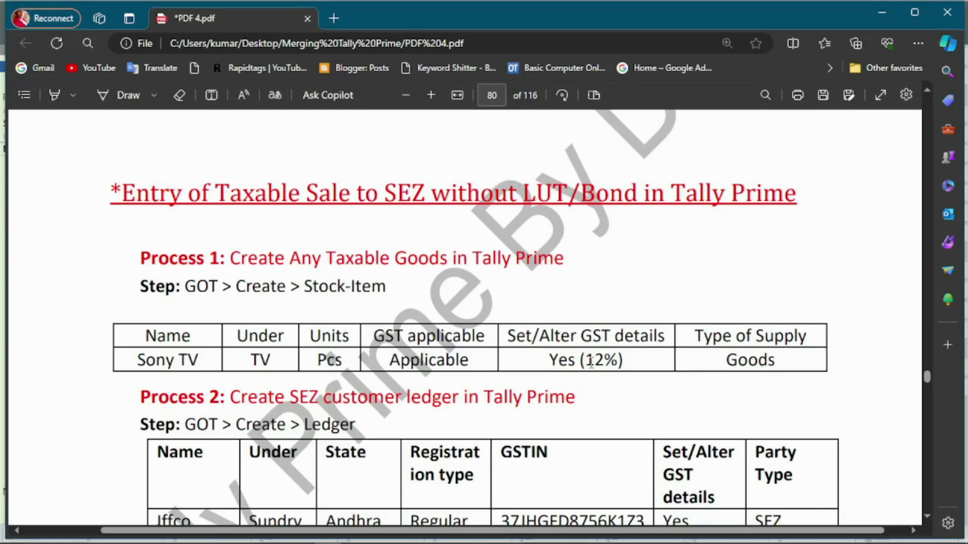
{"action": "key", "text": "alt+Tab"}
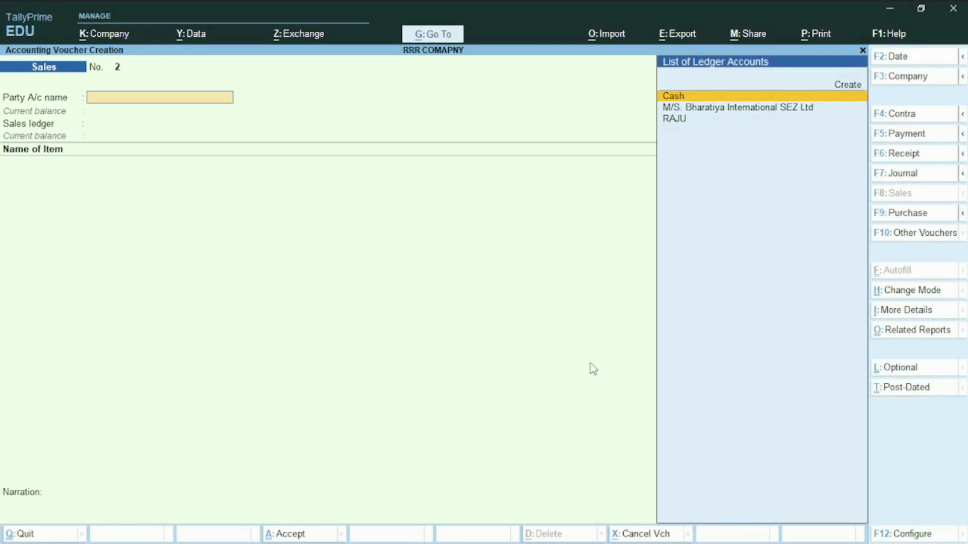
{"action": "key", "text": "Down"}
{"action": "key", "text": "Return"}
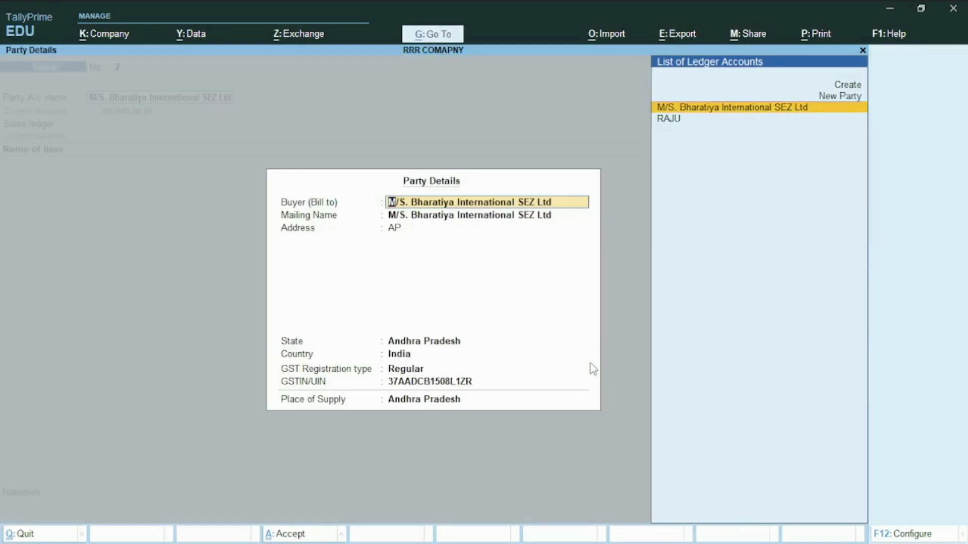
{"action": "key", "text": "ctrl+a"}
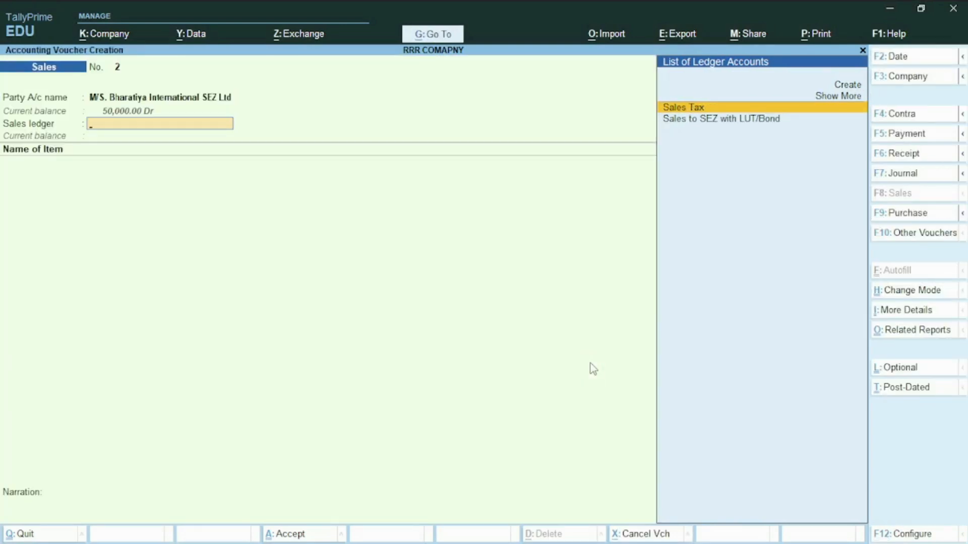
{"action": "key", "text": "alt+c"}
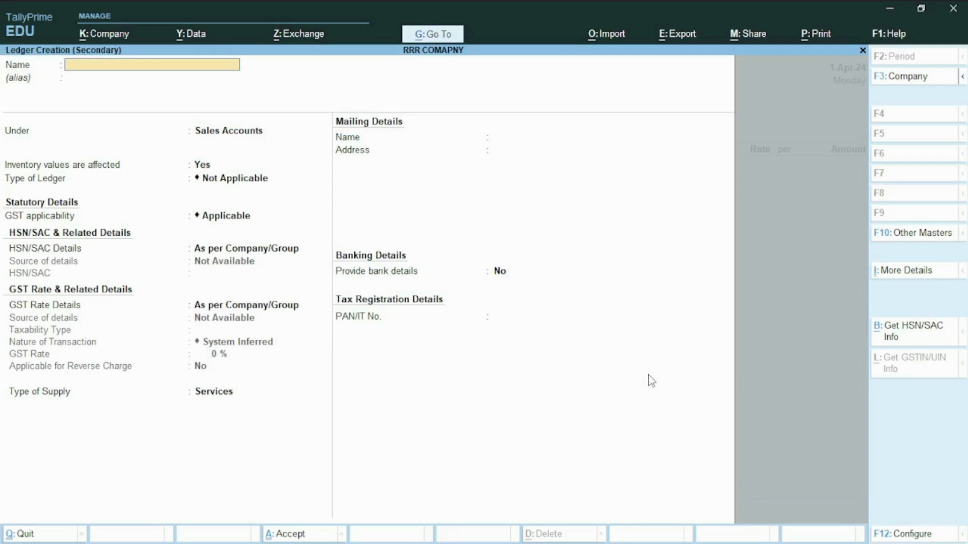
{"action": "key", "text": "ctrl"}
{"action": "type", "text": "Sales to SEZ-Taxable"}
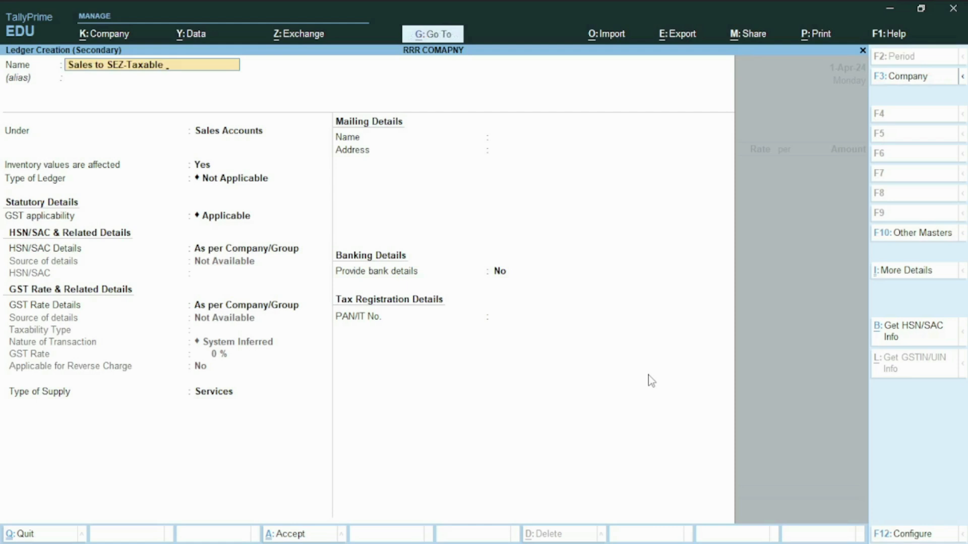
{"action": "type", "text": "@12%"}
{"action": "key", "text": "Return"}
{"action": "key", "text": "Return"}
{"action": "key", "text": "Return"}
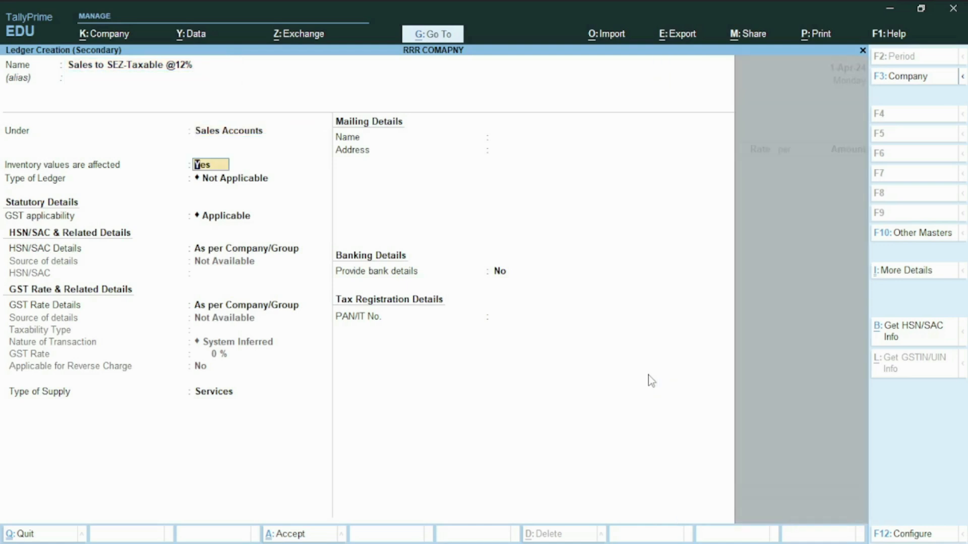
{"action": "key", "text": "Return"}
- Keep GST applicable for the new ledger and specify its rate details there: taxability Taxable, nature of transaction Sales to SEZ - Taxable
{"action": "key", "text": "Return"}
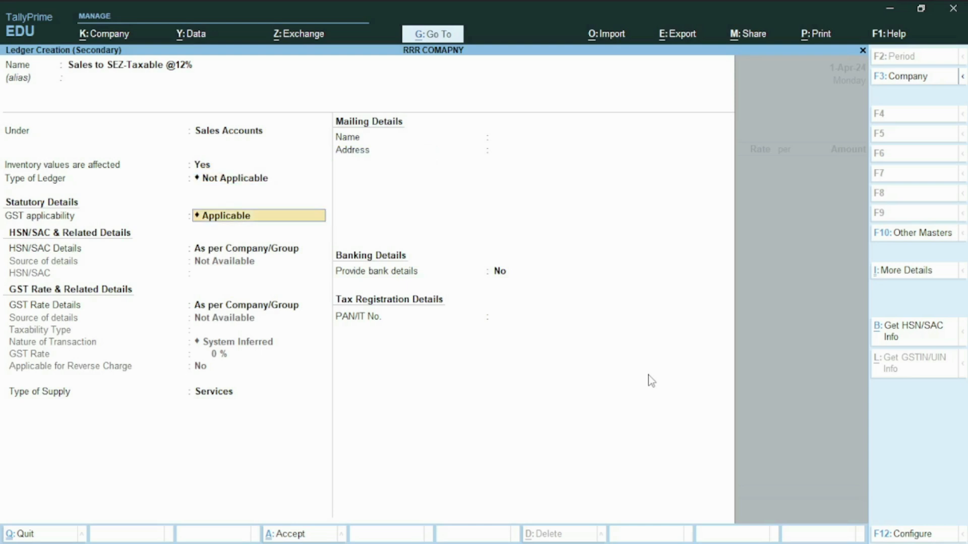
{"action": "key", "text": "Return"}
{"action": "key", "text": "Return"}
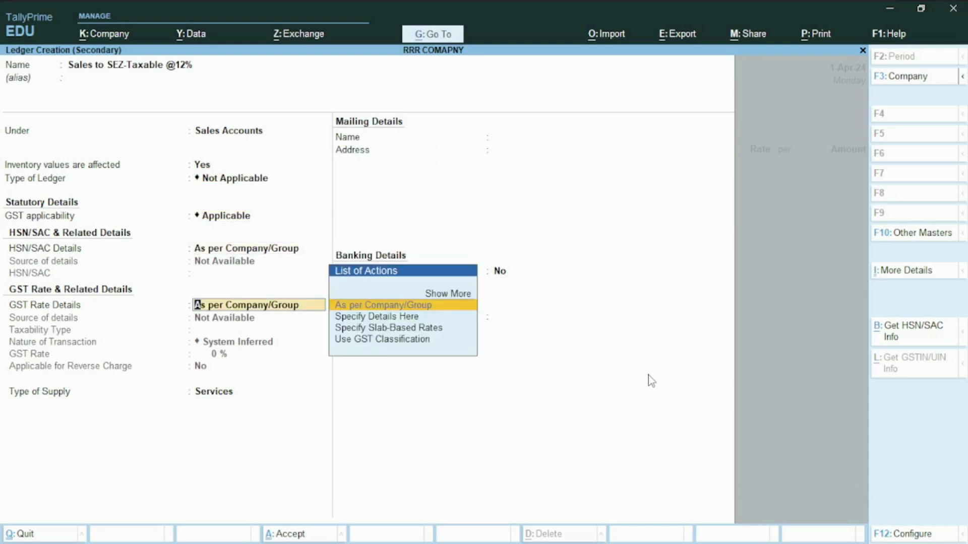
{"action": "key", "text": "Down"}
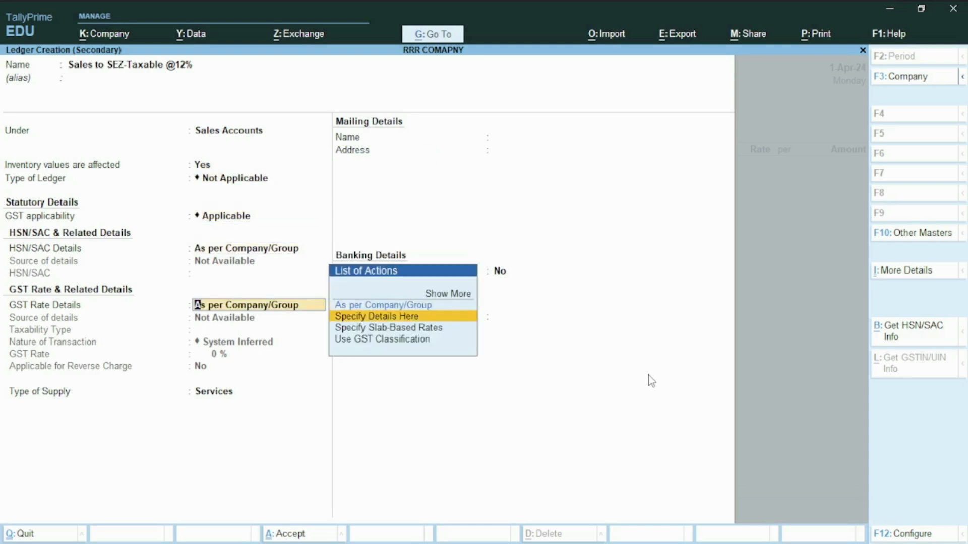
{"action": "key", "text": "Return"}
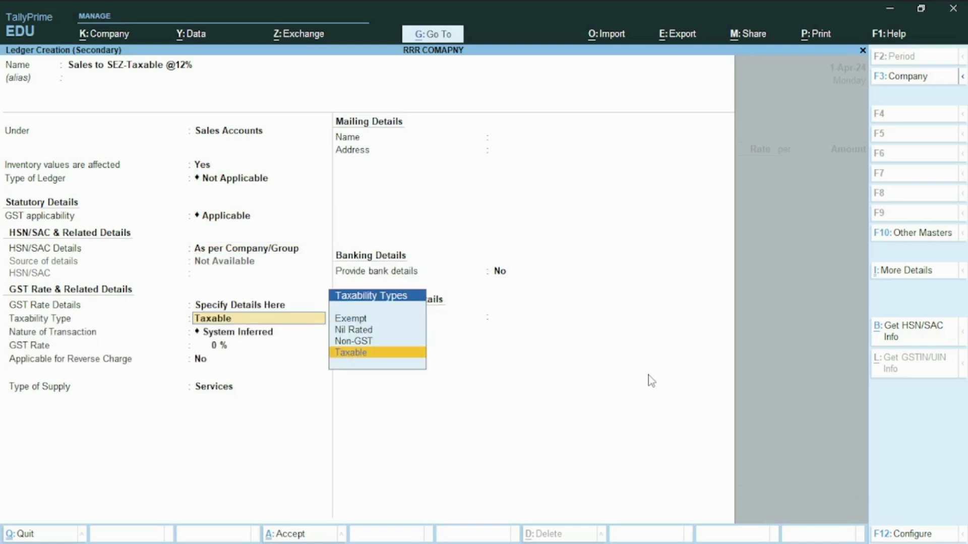
{"action": "key", "text": "Return"}
{"action": "key", "text": "Down"}
{"action": "key", "text": "Down"}
{"action": "key", "text": "Down"}
{"action": "key", "text": "Down"}
{"action": "key", "text": "Down"}
{"action": "key", "text": "Down"}
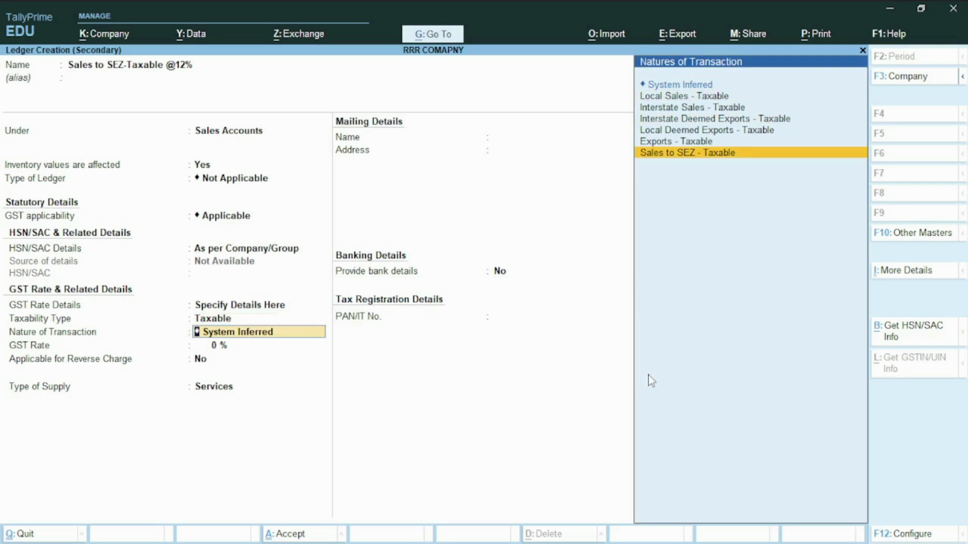
{"action": "key", "text": "Return"}
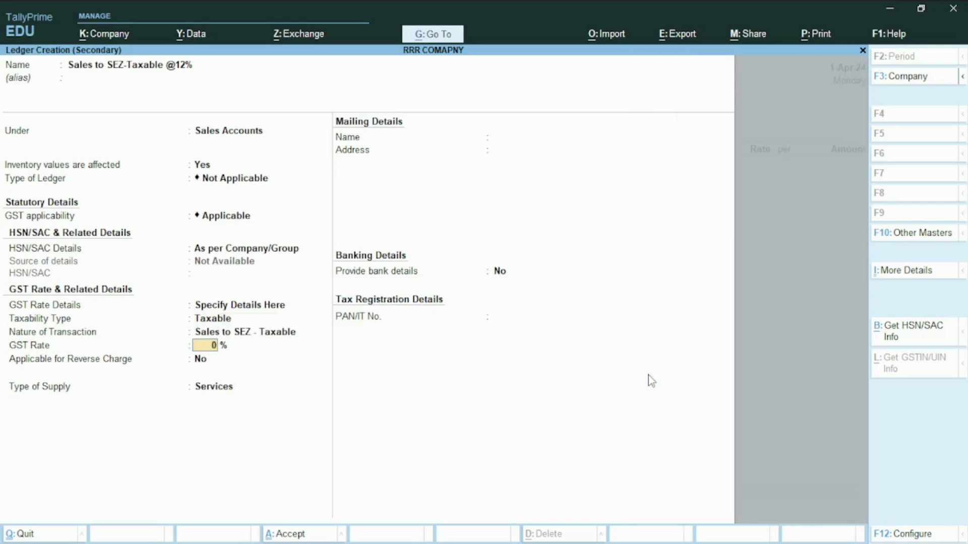
- Set the ledger's GST rate to 12% and its type of supply to Goods, then save it without bank details
{"action": "type", "text": "12"}
{"action": "key", "text": "Return"}
{"action": "key", "text": "Return"}
{"action": "key", "text": "Up"}
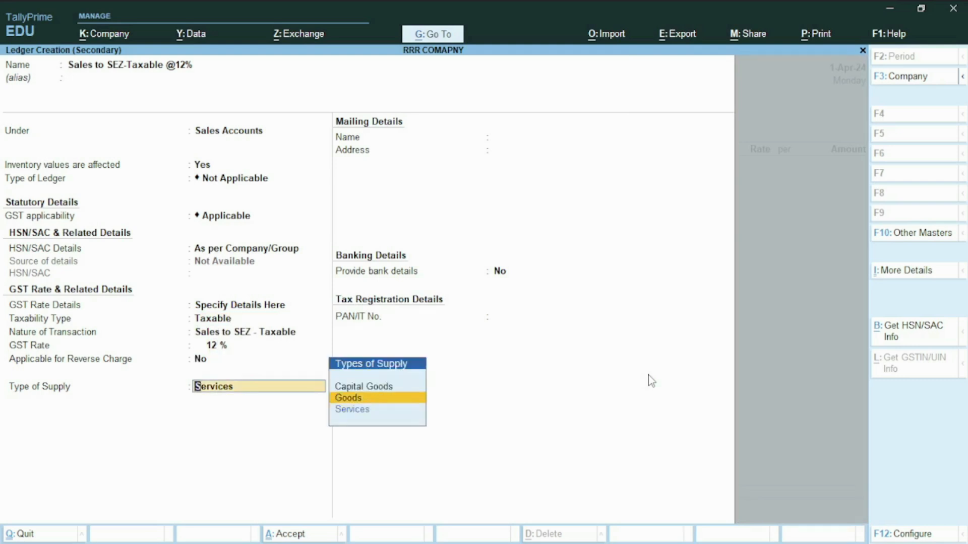
{"action": "key", "text": "Return"}
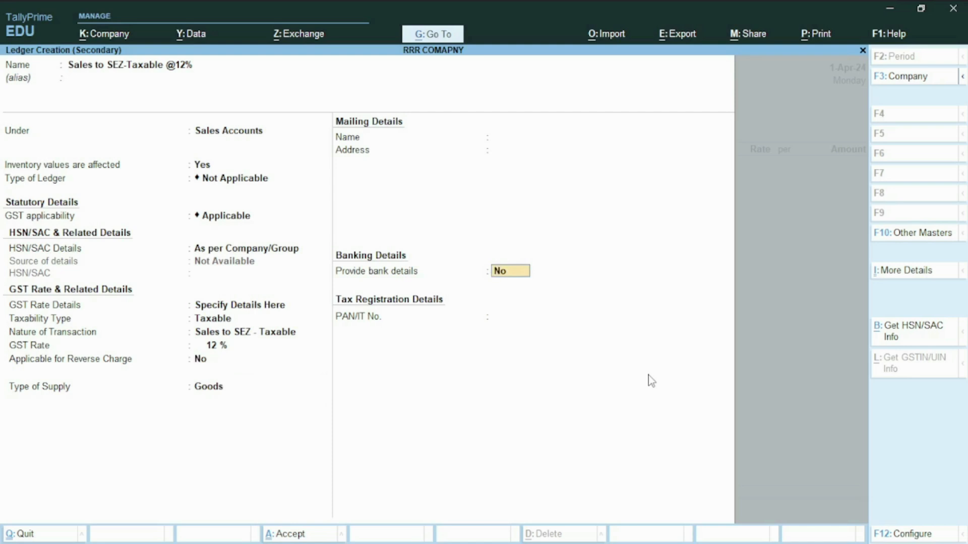
{"action": "key", "text": "ctrl+a"}
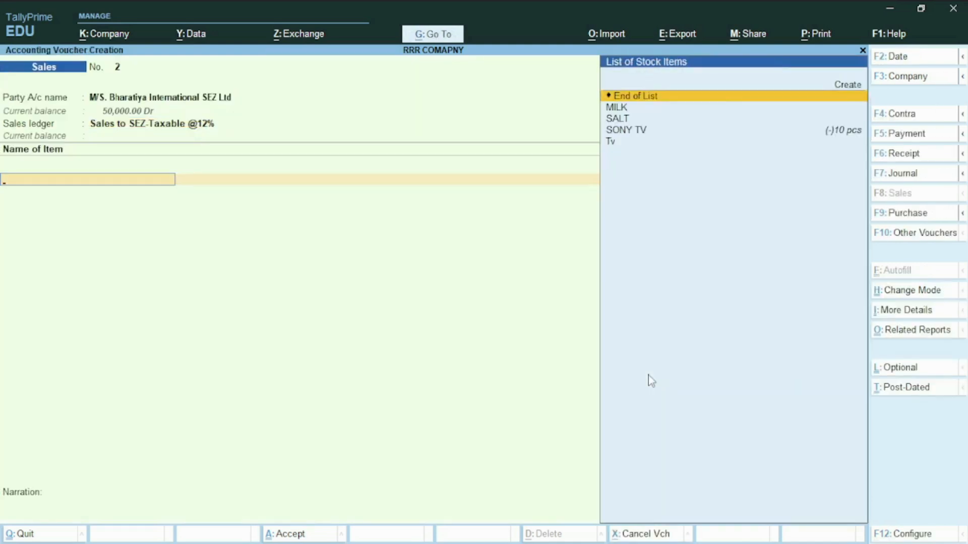
- Add 10 pcs of SONY TV to the sales voucher at the default rate of 5,000.00 per piece
{"action": "key", "text": "Down"}
{"action": "key", "text": "Down"}
{"action": "key", "text": "Down"}
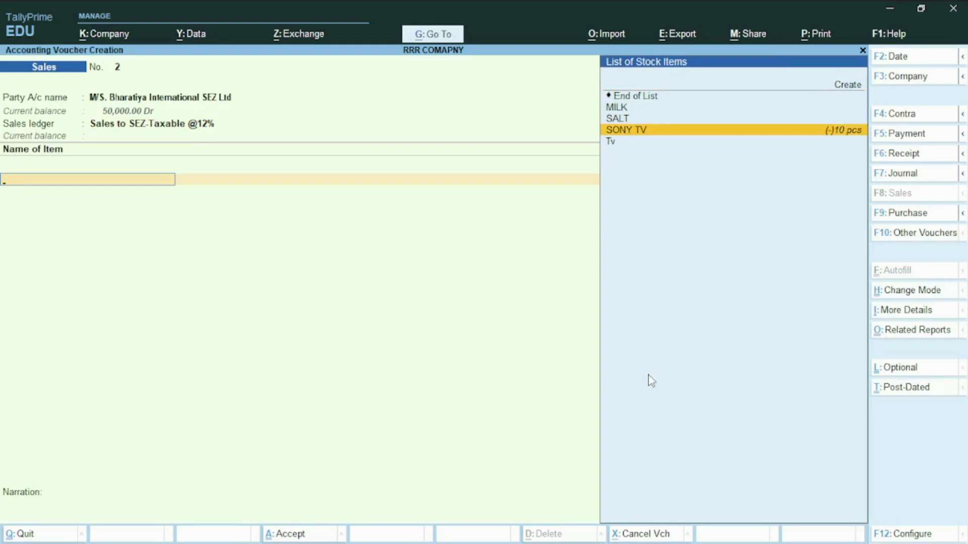
{"action": "key", "text": "Return"}
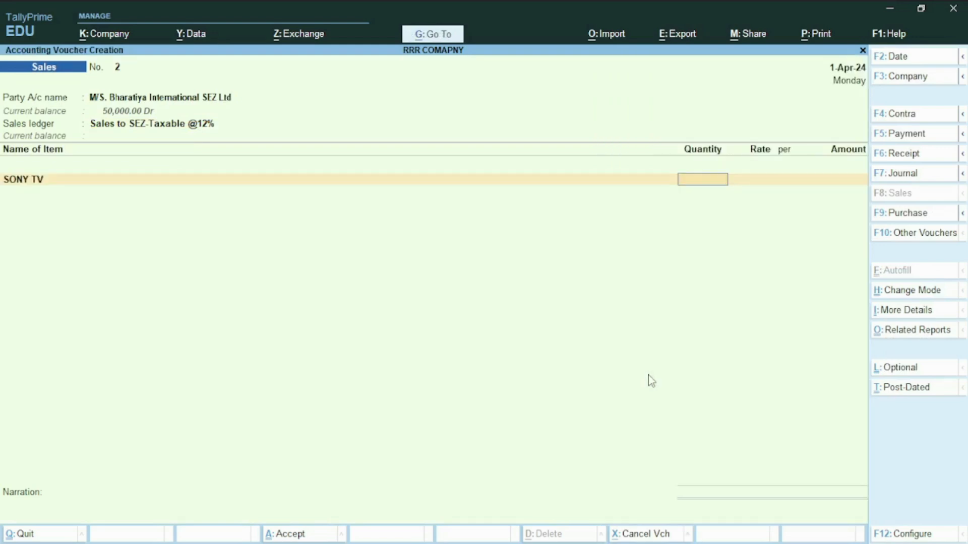
{"action": "type", "text": "10"}
{"action": "key", "text": "Return"}
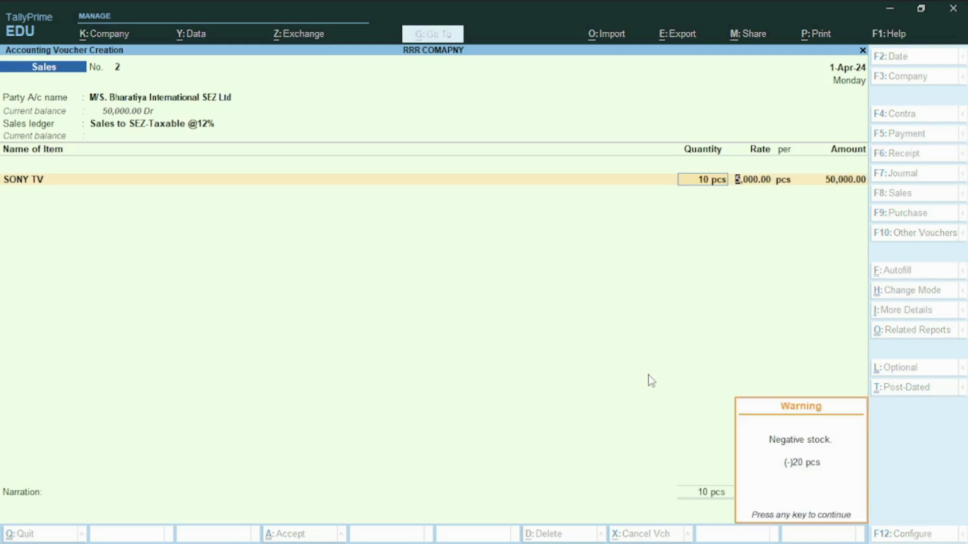
{"action": "key", "text": "Return"}
{"action": "key", "text": "Return"}
- Add the IGST ledger below the item and review the detailed GST tax analysis of the voucher
{"action": "key", "text": "Return"}
{"action": "key", "text": "Return"}
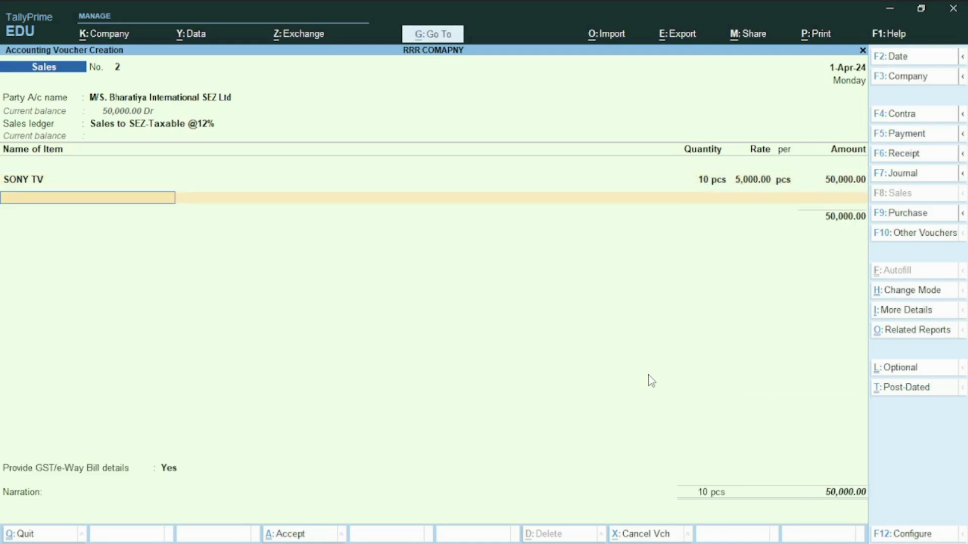
{"action": "key", "text": "Return"}
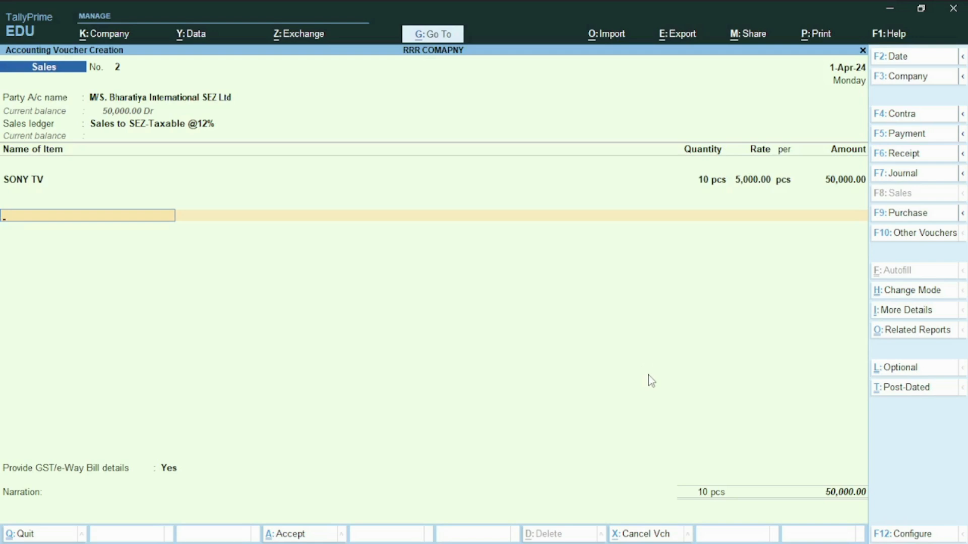
{"action": "key", "text": "Return"}
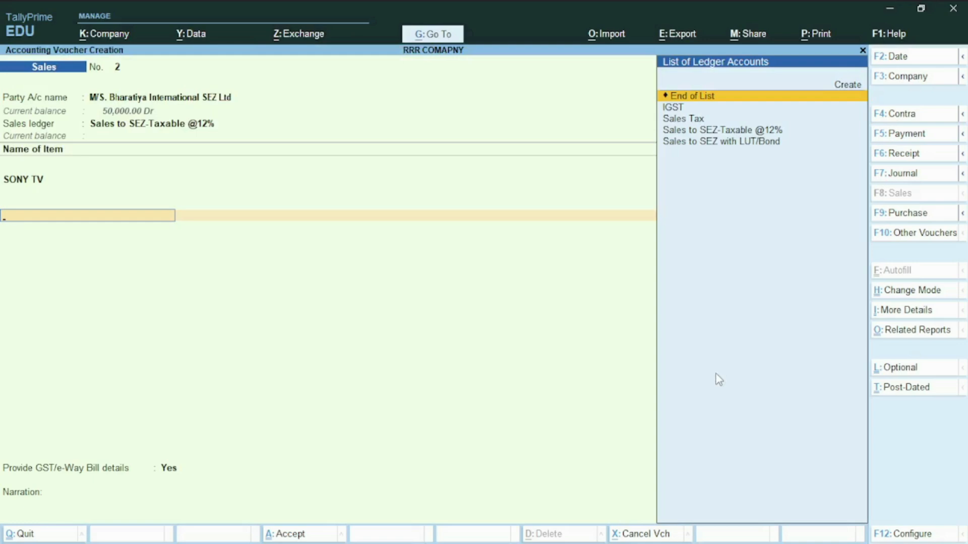
{"action": "key", "text": "Down"}
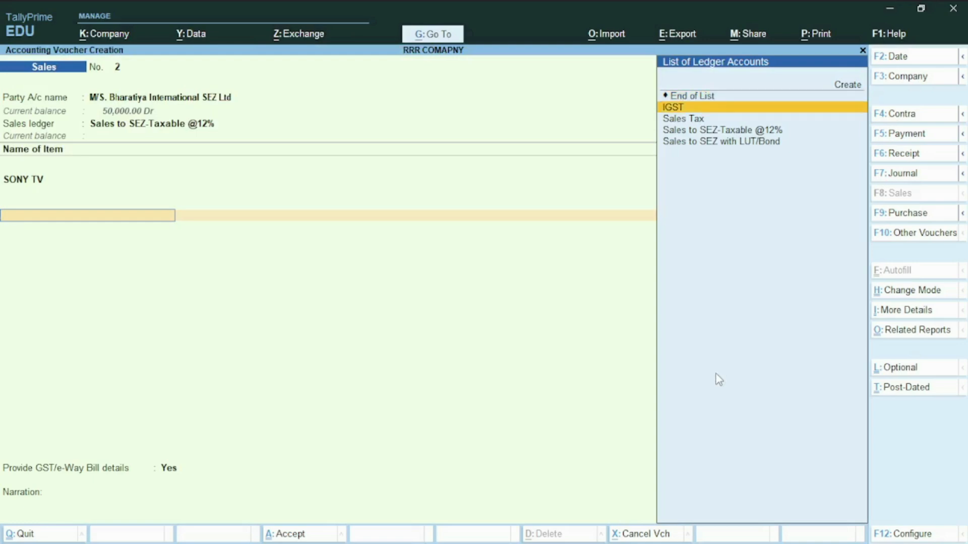
{"action": "key", "text": "Return"}
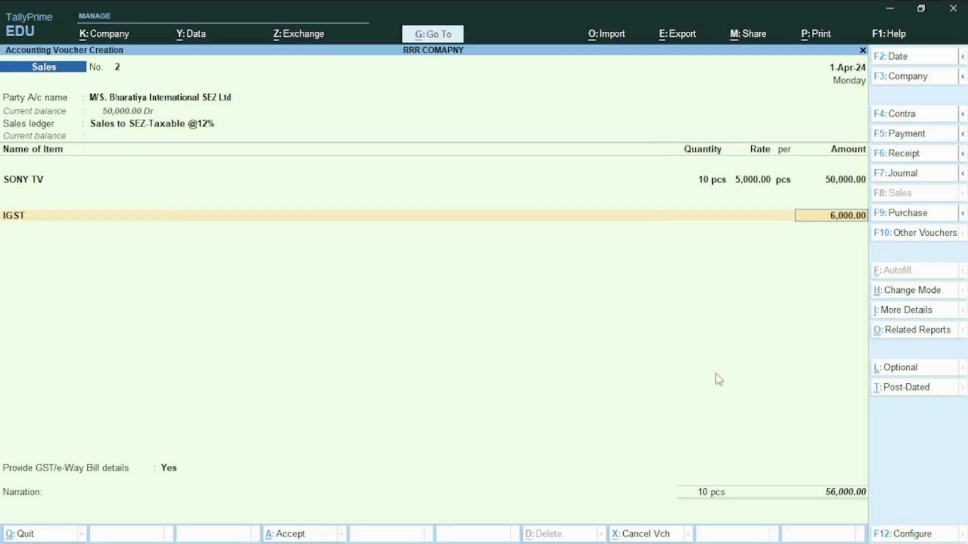
{"action": "key", "text": "alt+a"}
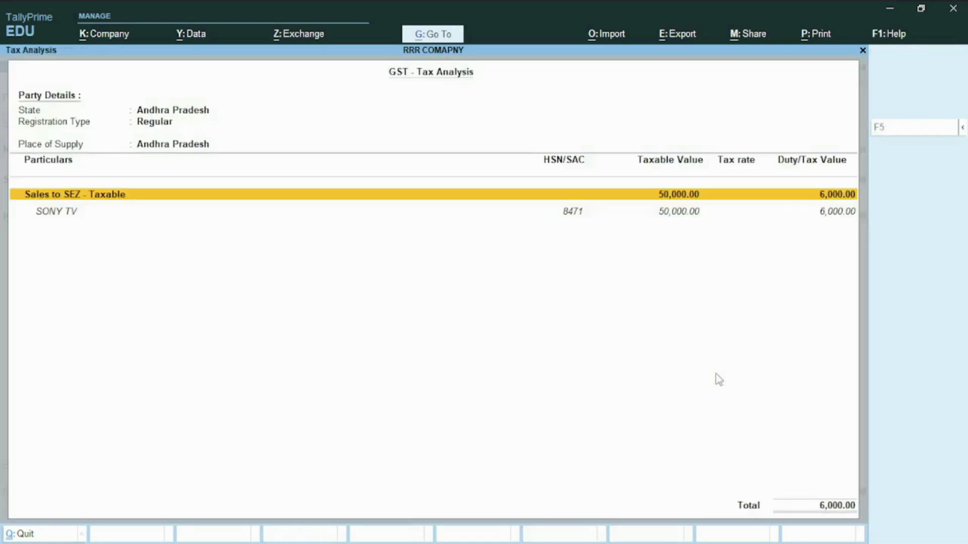
{"action": "key", "text": "F5"}
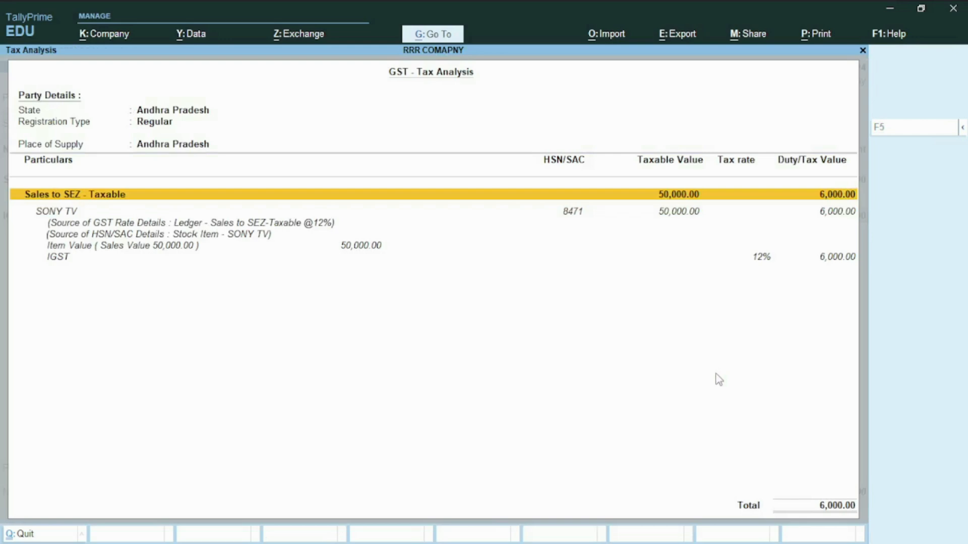
{"action": "key", "text": "Down"}
{"action": "key", "text": "Down"}
{"action": "key", "text": "Down"}
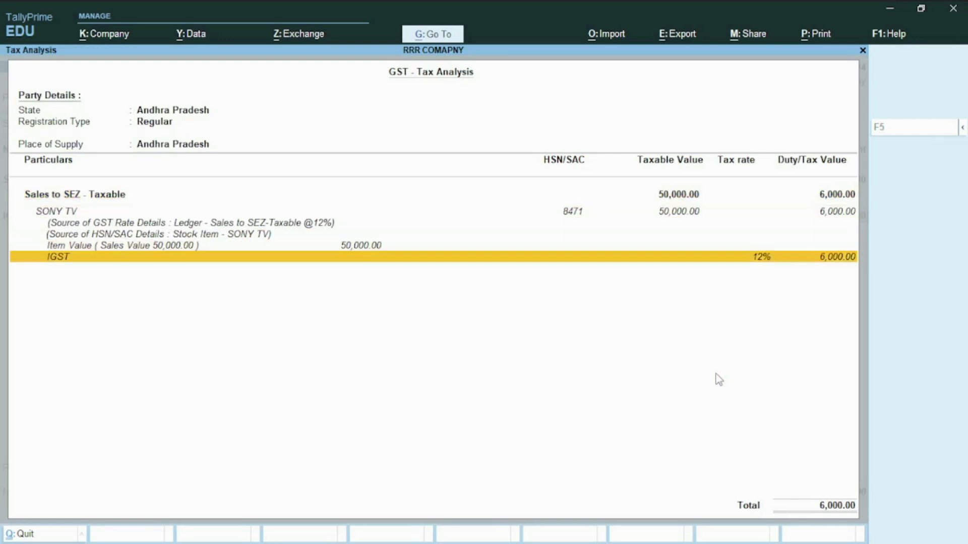
{"action": "key", "text": "Escape"}
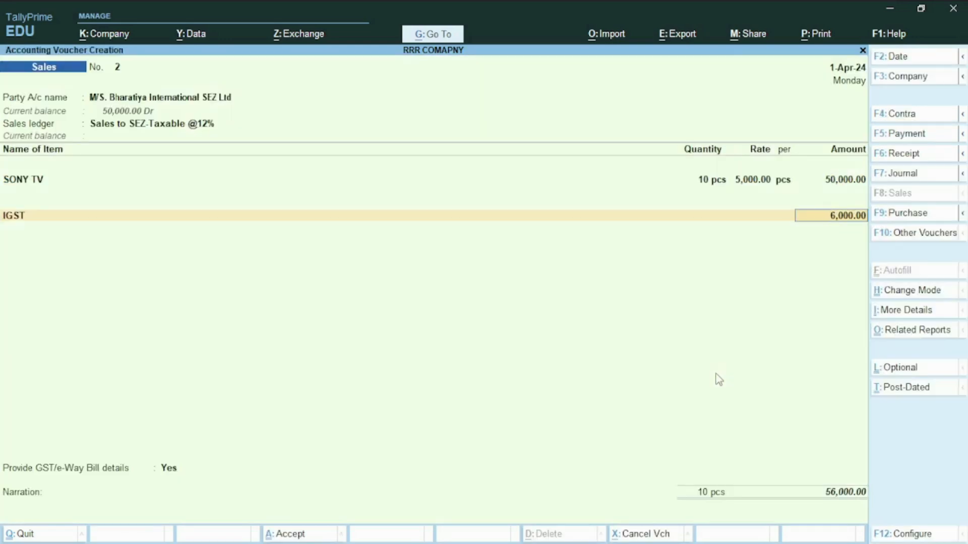
{"action": "key", "text": "Return"}
{"action": "key", "text": "Return"}
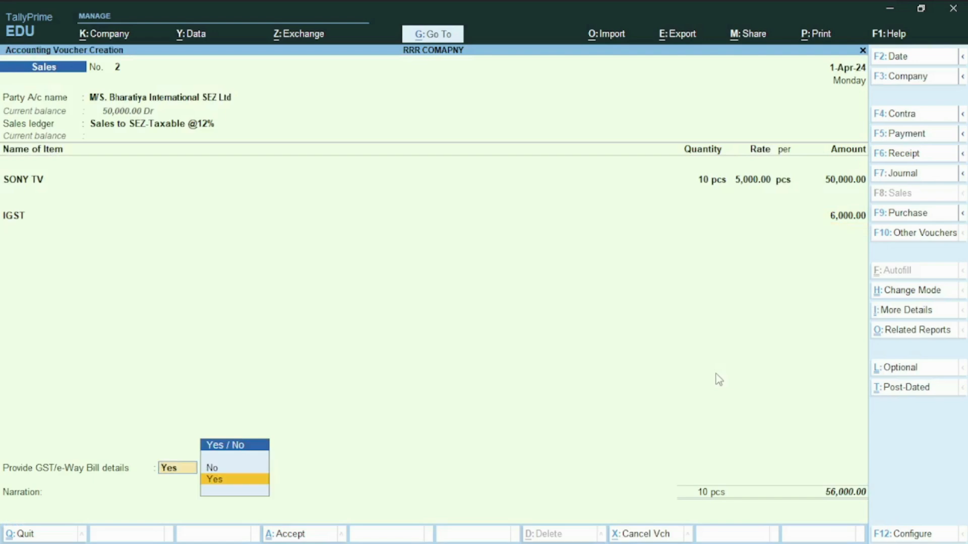
- Provide GST/e-Way Bill details and enter shipping bill number 654732, checking it against the sample bill in the browser
{"action": "key", "text": "Return"}
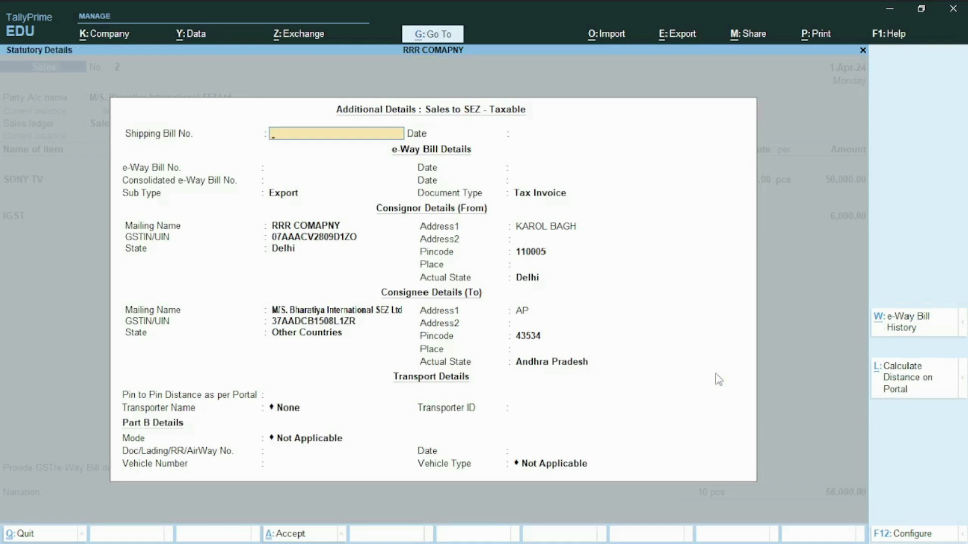
{"action": "type", "text": "64"}
{"action": "key", "text": "alt+Tab"}
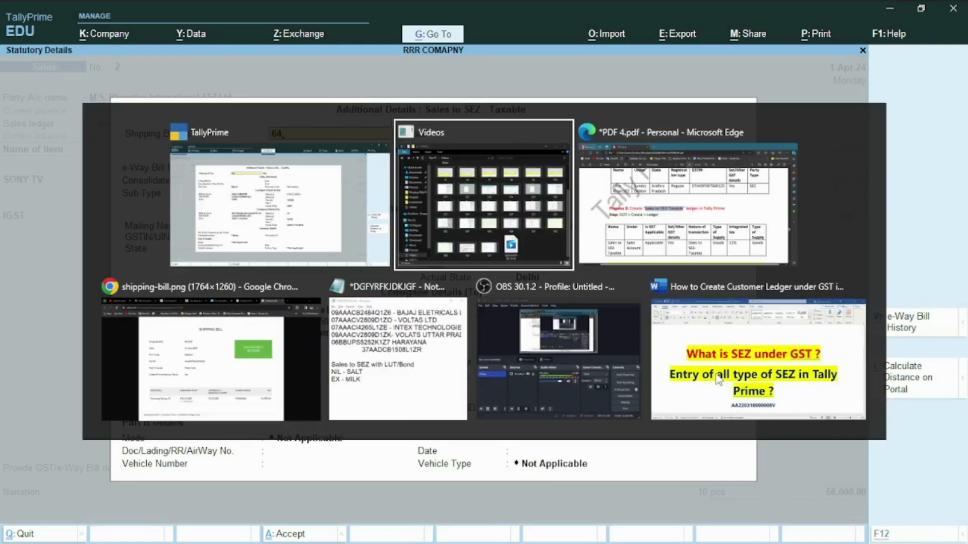
{"action": "key", "text": "alt+Tab"}
{"action": "key", "text": "alt+Tab"}
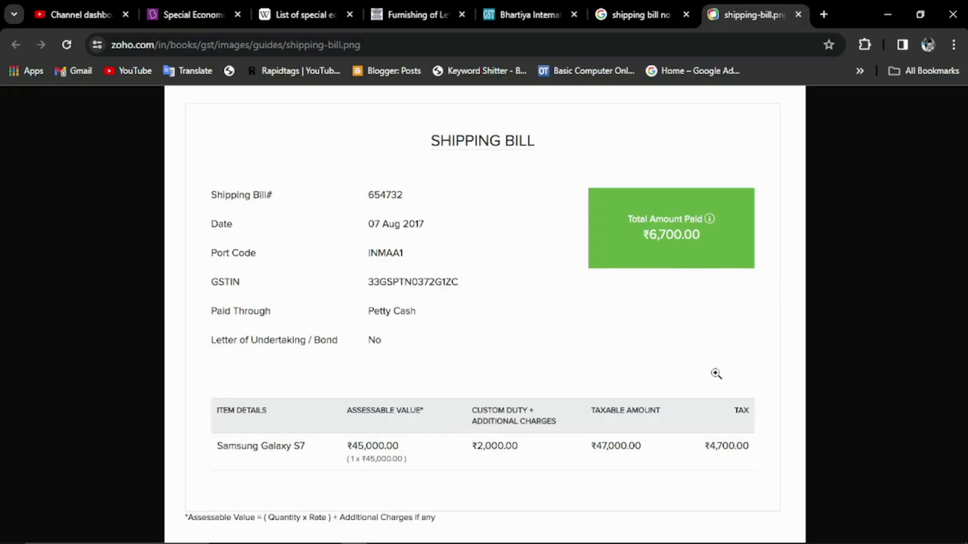
{"action": "key", "text": "alt+Tab"}
{"action": "key", "text": "BackSpace"}
{"action": "type", "text": "54732"}
{"action": "key", "text": "Return"}
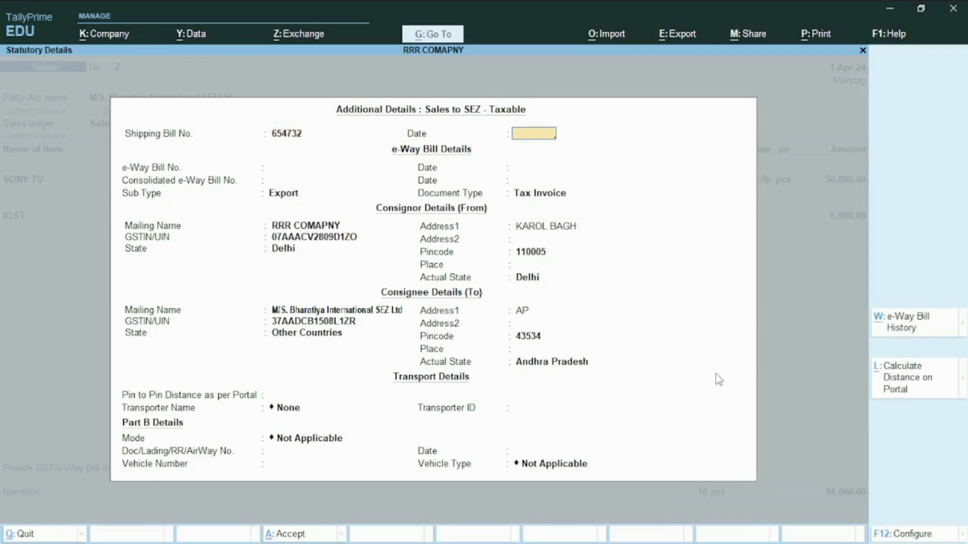
- Set the shipping bill date to 1-Apr-24 and accept the remaining e-Way Bill, consignor, consignee and transport details unchanged
{"action": "type", "text": "1"}
{"action": "key", "text": "Return"}
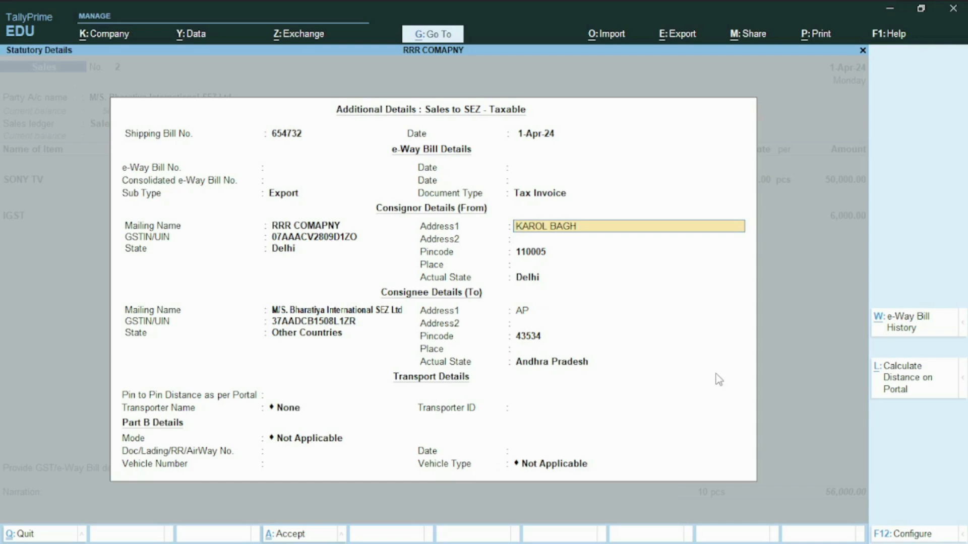
{"action": "key", "text": "Return"}
{"action": "key", "text": "Return"}
{"action": "key", "text": "Return"}
{"action": "key", "text": "Return"}
{"action": "key", "text": "Return"}
{"action": "key", "text": "Return"}
{"action": "key", "text": "Return"}
{"action": "key", "text": "Return"}
{"action": "key", "text": "Return"}
{"action": "key", "text": "Return"}
{"action": "key", "text": "Return"}
{"action": "key", "text": "Return"}
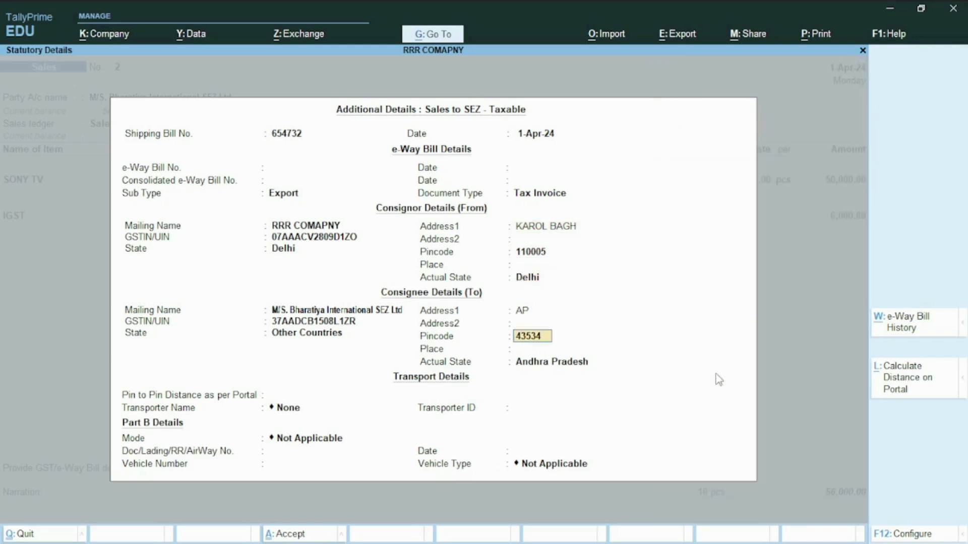
- Save the sales voucher without a narration and without sending its details for e-Way Bill generation
{"action": "key", "text": "Return"}
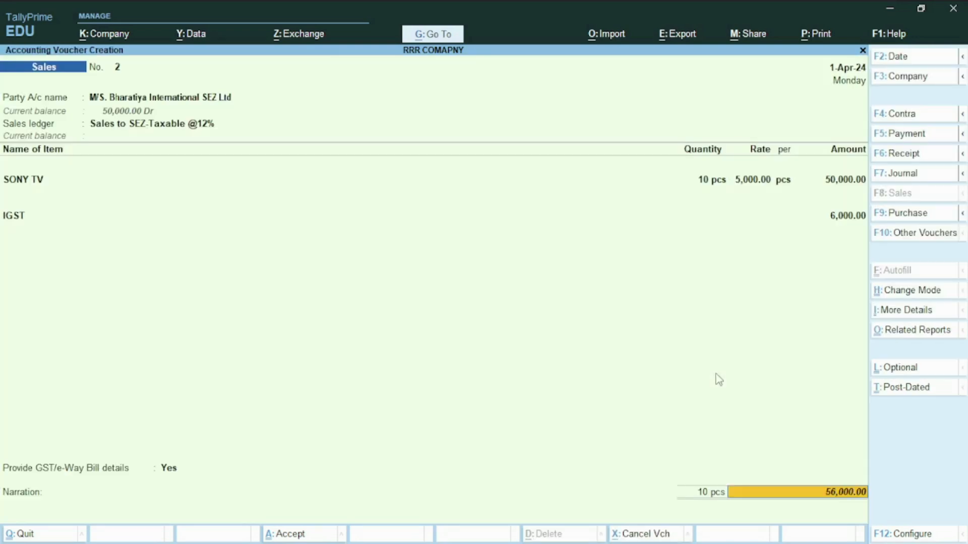
{"action": "key", "text": "Return"}
{"action": "key", "text": "Return"}
{"action": "key", "text": "Return"}
{"action": "key", "text": "Return"}
{"action": "key", "text": "Return"}
{"action": "key", "text": "Return"}
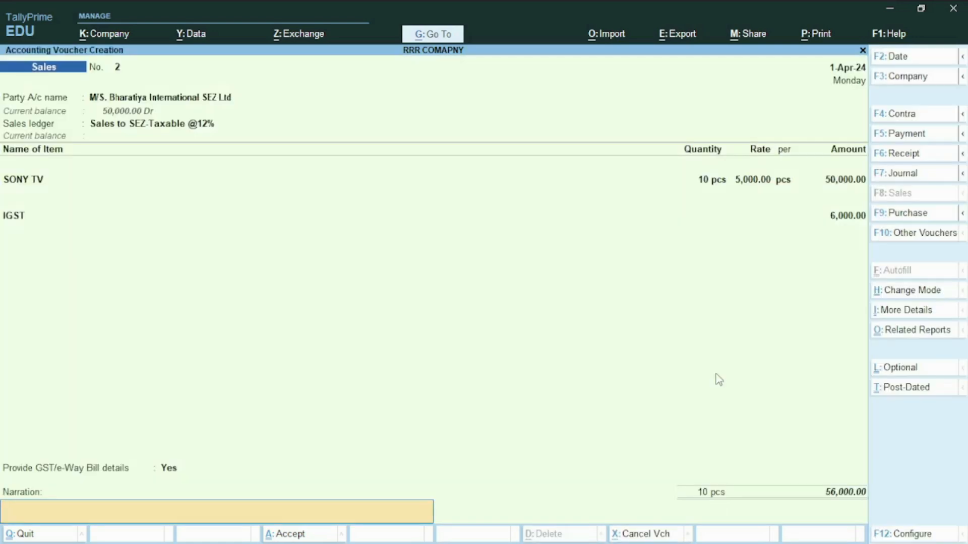
{"action": "key", "text": "Return"}
{"action": "key", "text": "Return"}
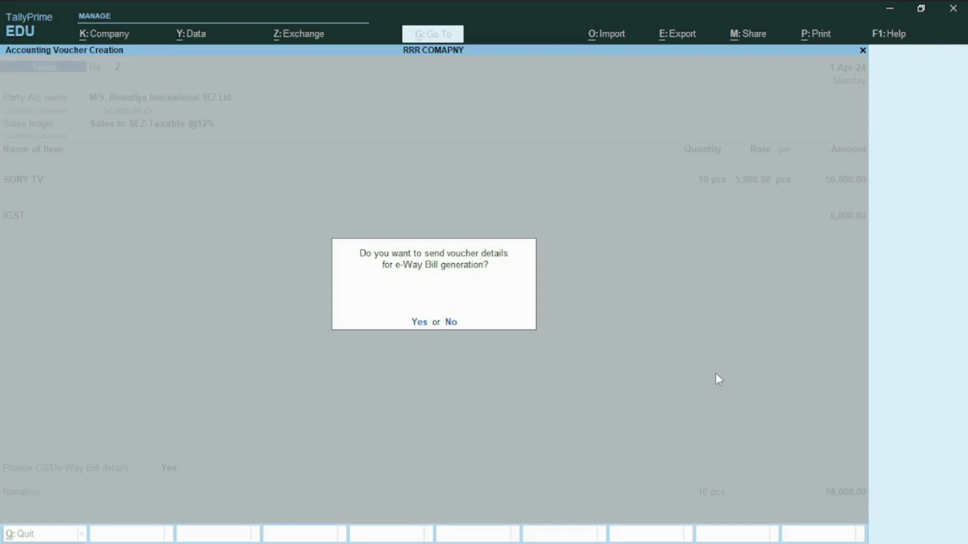
{"action": "key", "text": "n"}
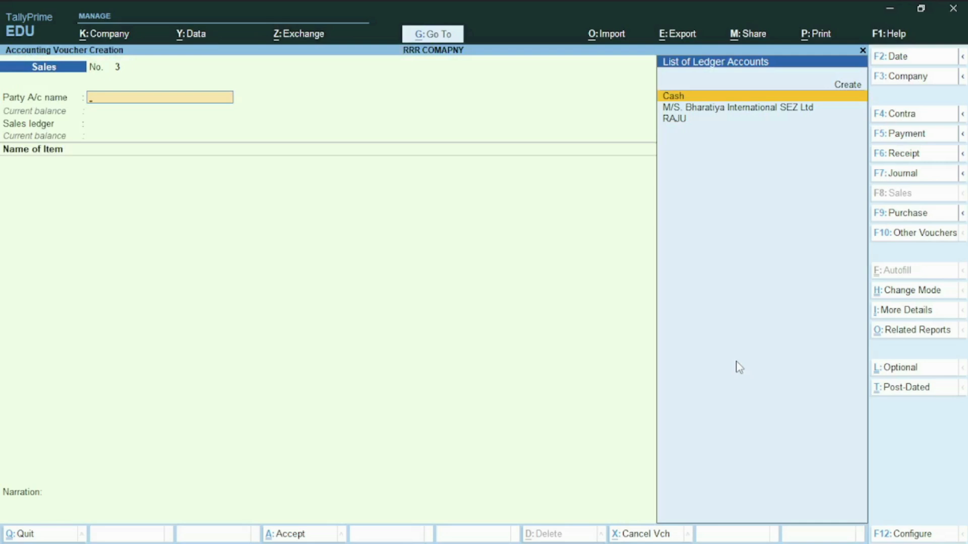
- Set the sales voucher's party account to M/S. Bharatiya International SEZ Ltd and accept its party details
{"action": "key", "text": "Down"}
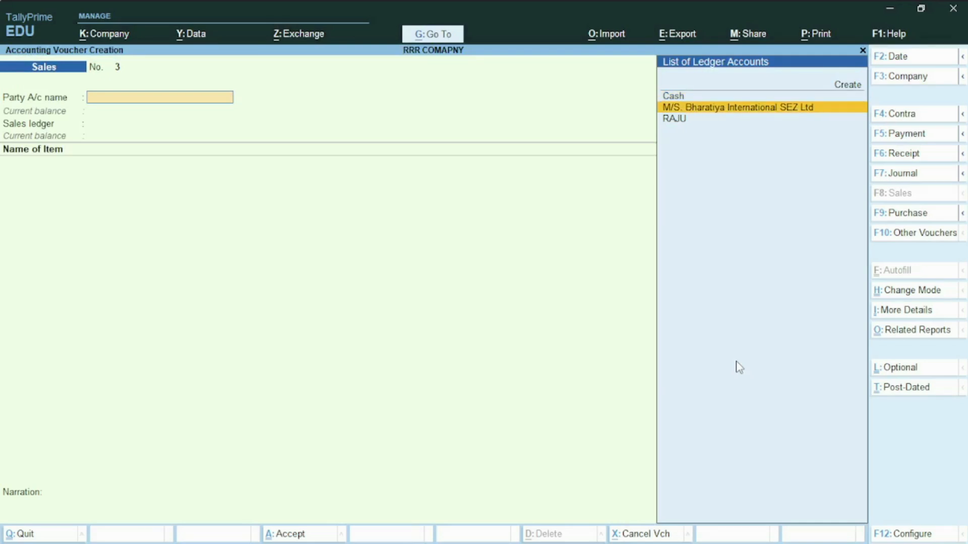
{"action": "key", "text": "Return"}
{"action": "key", "text": "ctrl+a"}
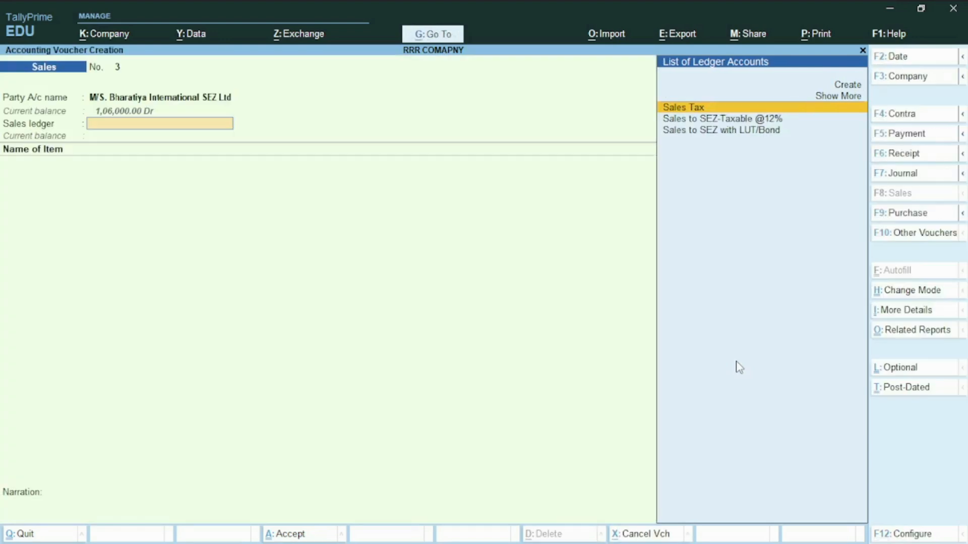
- Create a sales ledger named "Sales to SEZ- Nil Rated" under Sales Accounts, with HSN/SAC details as per Company/Group
{"action": "key", "text": "ctrl"}
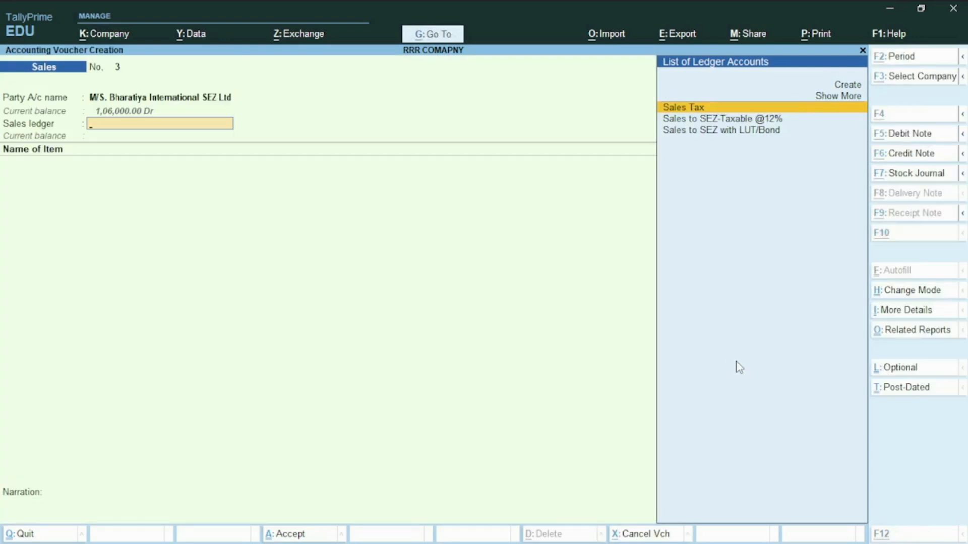
{"action": "key", "text": "alt+c"}
{"action": "type", "text": "Sales to SEZ- Nil Rated"}
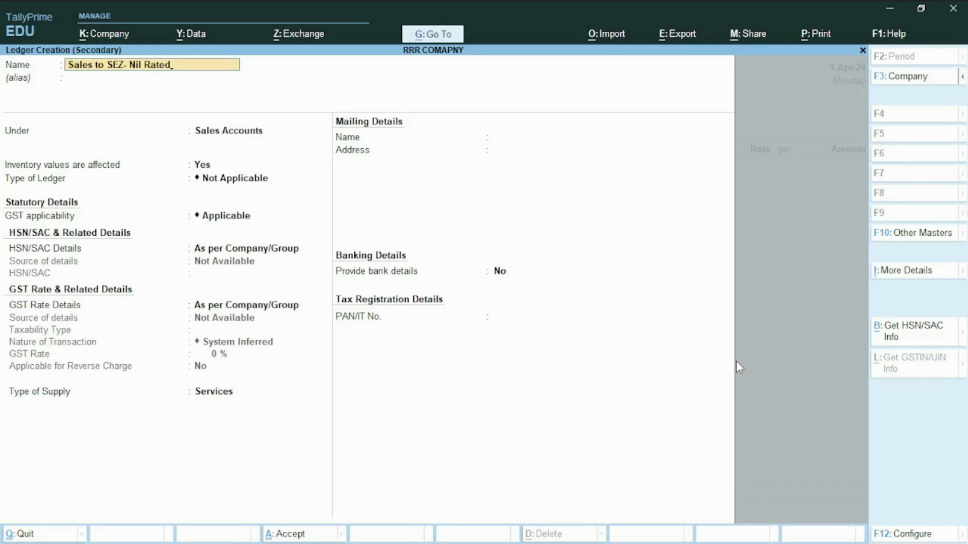
{"action": "key", "text": "Return"}
{"action": "key", "text": "Return"}
{"action": "key", "text": "Return"}
{"action": "key", "text": "Return"}
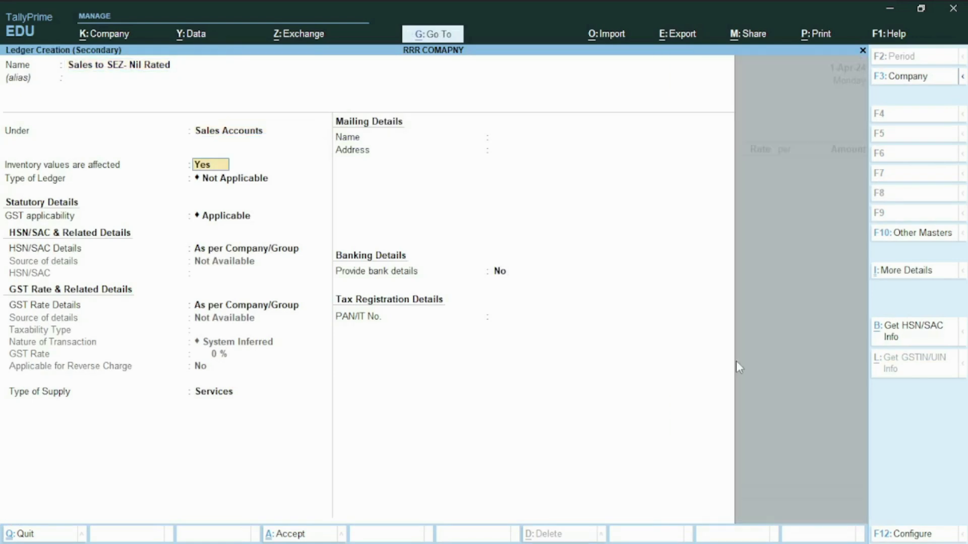
{"action": "key", "text": "Return"}
{"action": "key", "text": "Return"}
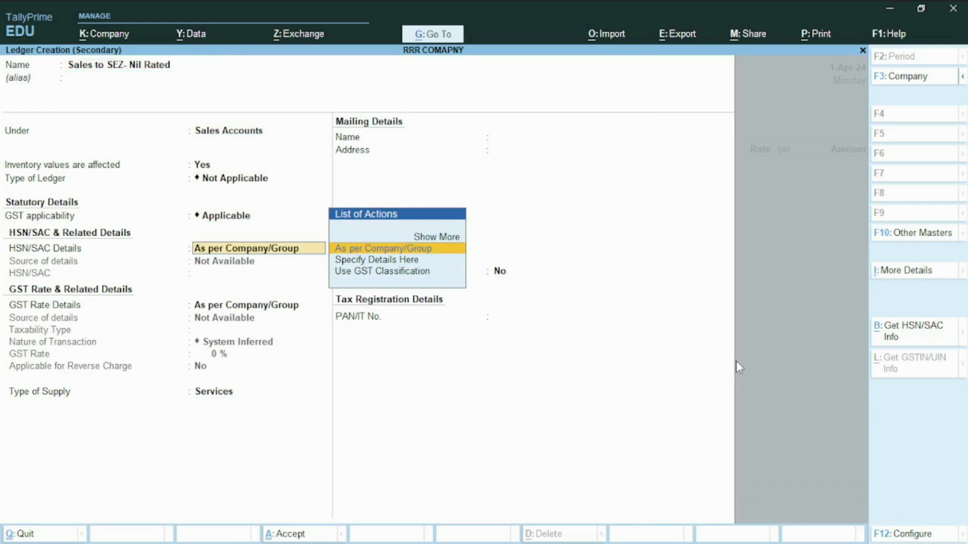
{"action": "key", "text": "Return"}
- Specify the ledger's GST rate details with taxability type Nil Rated and nature of transaction Sales to SEZ - Nil Rated
{"action": "key", "text": "Down"}
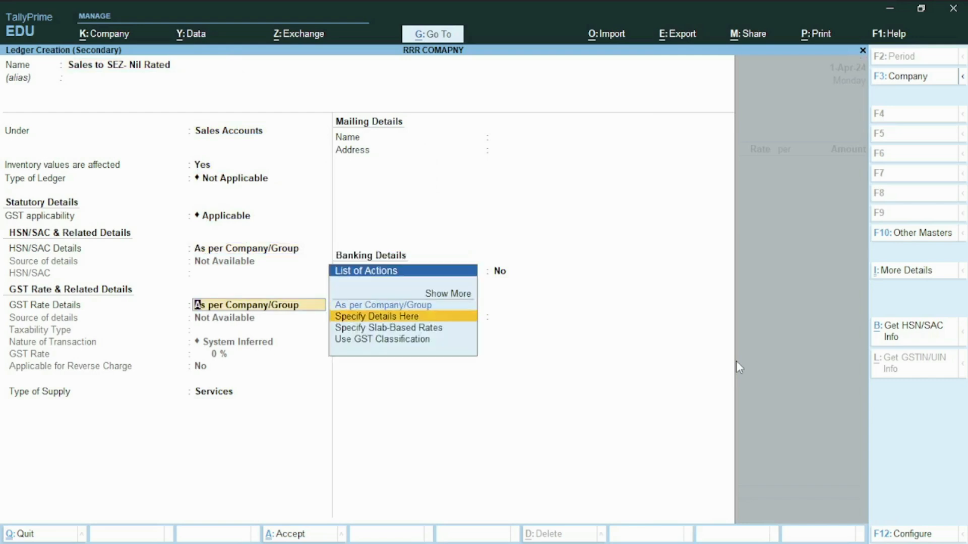
{"action": "key", "text": "Return"}
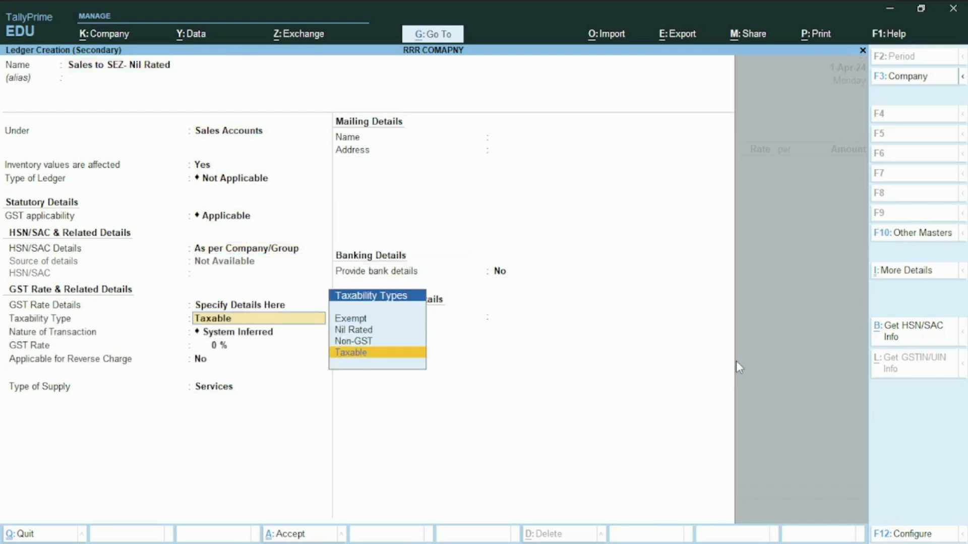
{"action": "key", "text": "Up"}
{"action": "key", "text": "Up"}
{"action": "key", "text": "Return"}
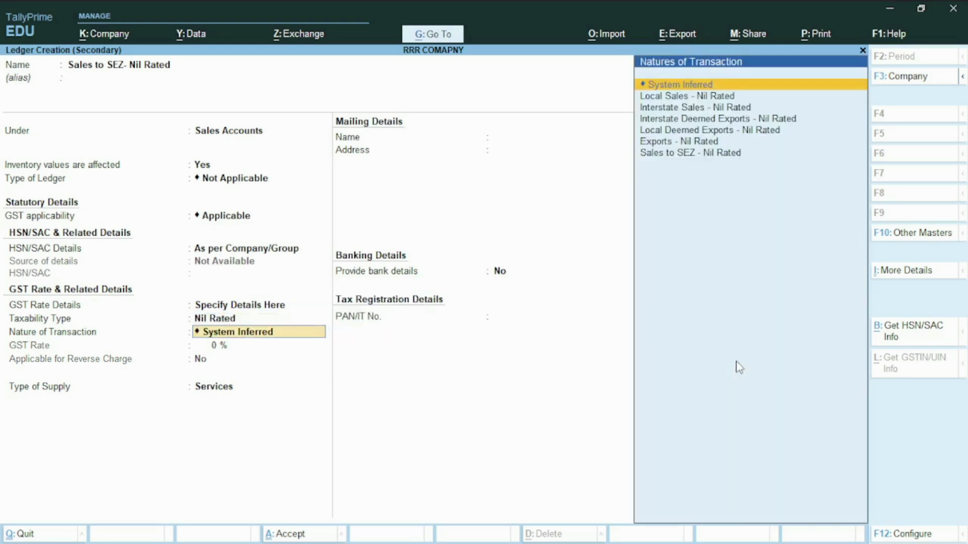
{"action": "key", "text": "Down"}
{"action": "key", "text": "Down"}
{"action": "key", "text": "Down"}
{"action": "key", "text": "Down"}
{"action": "key", "text": "Down"}
{"action": "key", "text": "Down"}
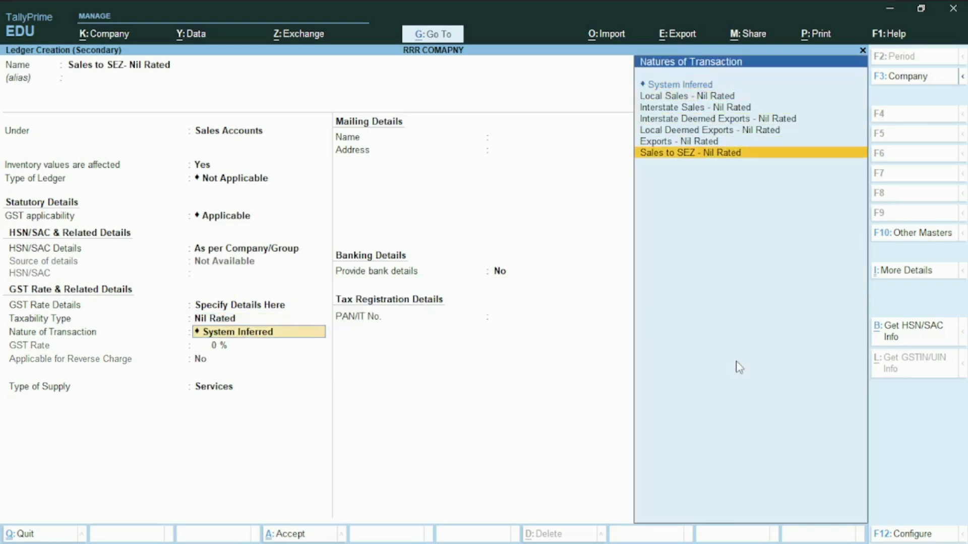
{"action": "key", "text": "Up"}
{"action": "key", "text": "Down"}
{"action": "key", "text": "Return"}
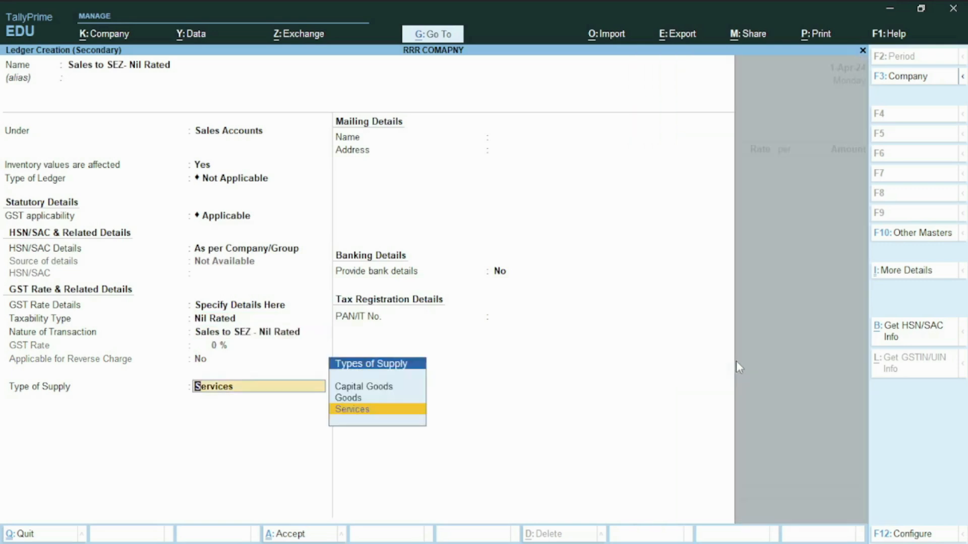
- Set the nil-rated ledger's type of supply to Goods and save it as the voucher's sales ledger
{"action": "key", "text": "Up"}
{"action": "key", "text": "Return"}
{"action": "key", "text": "ctrl+a"}
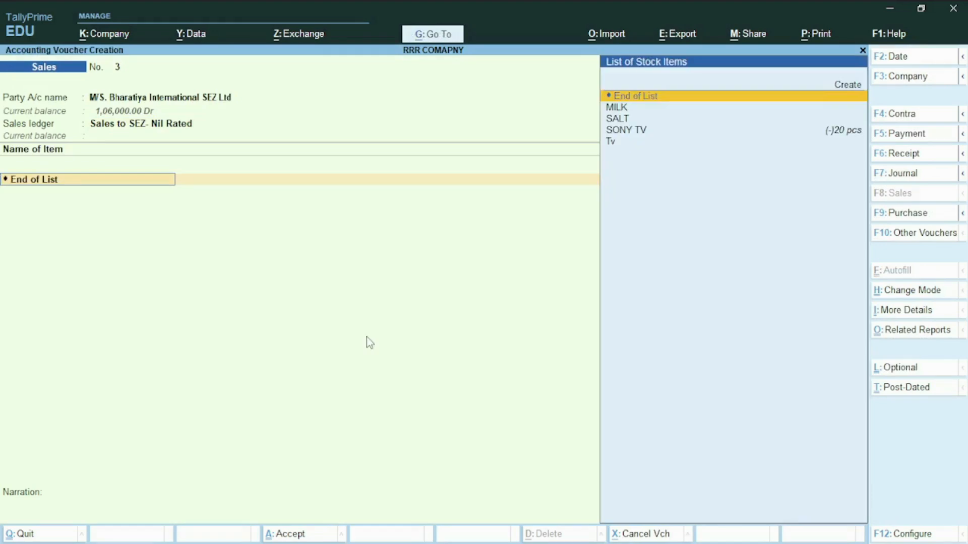
- Add the stock item SALT to the voucher with a quantity of 10 PKT at a rate of 50 per PKT
{"action": "key", "text": "Down"}
{"action": "key", "text": "Down"}
{"action": "key", "text": "Return"}
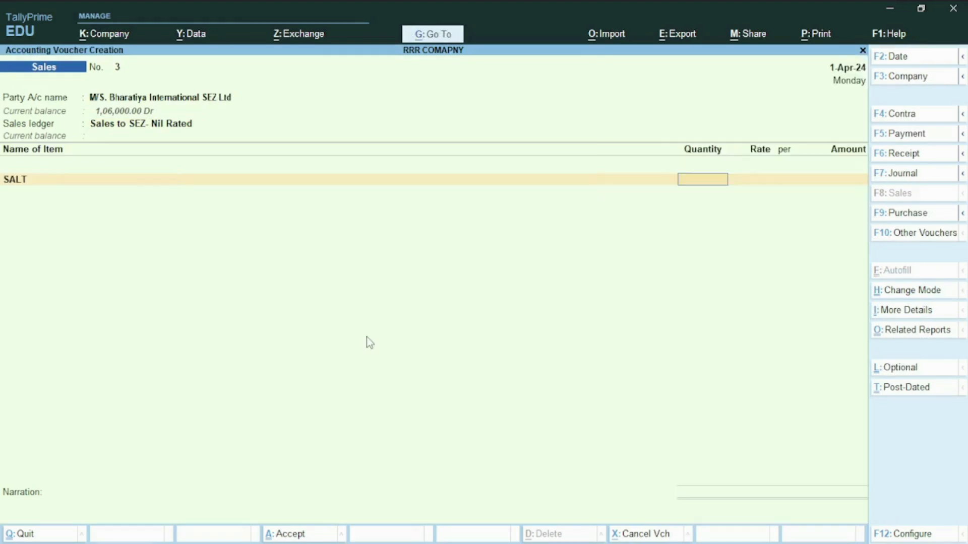
{"action": "type", "text": "10"}
{"action": "key", "text": "Return"}
{"action": "key", "text": "Return"}
{"action": "type", "text": "50"}
{"action": "key", "text": "Return"}
{"action": "key", "text": "Return"}
{"action": "key", "text": "Return"}
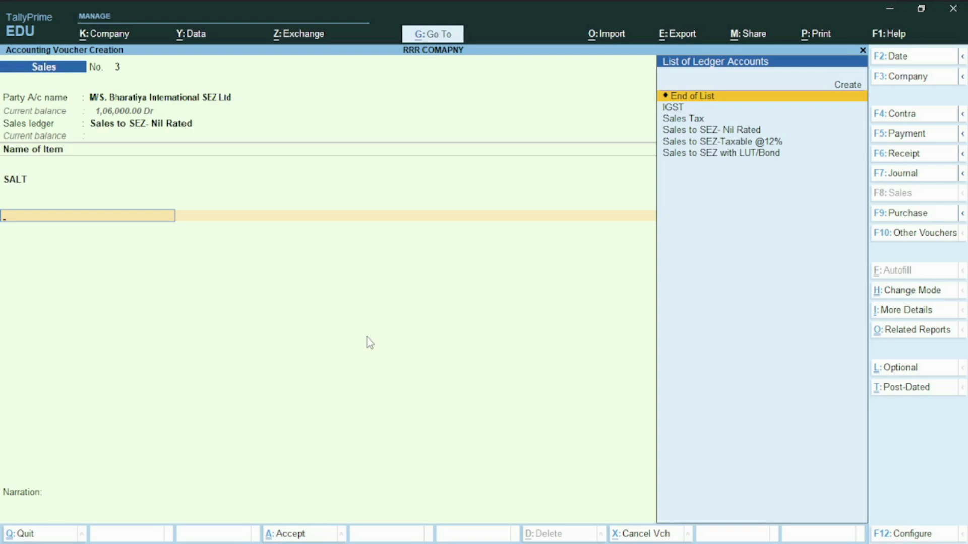
- Accept the default bill-wise reference without adding a tax ledger and save the nil-rated voucher without a narration
{"action": "key", "text": "Return"}
{"action": "key", "text": "Return"}
{"action": "key", "text": "Return"}
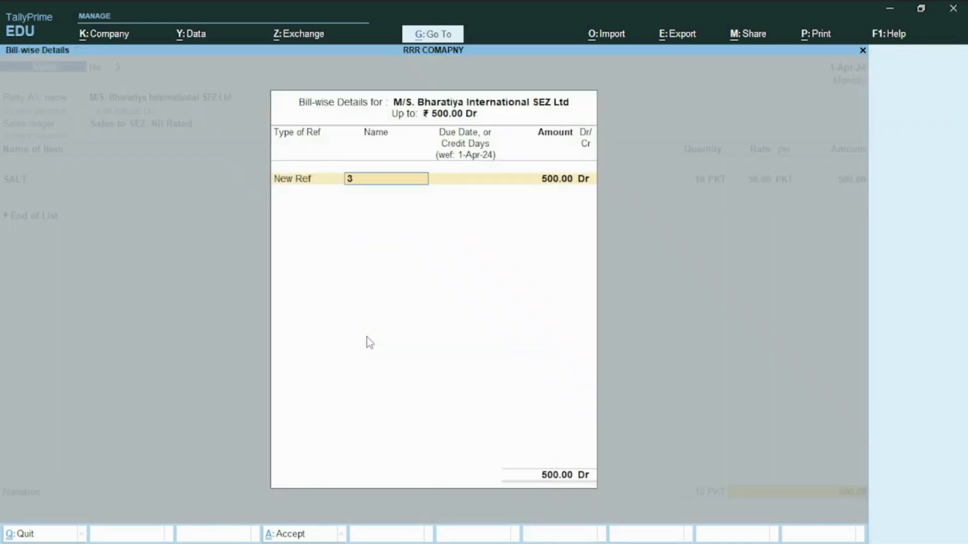
{"action": "key", "text": "Return"}
{"action": "key", "text": "Return"}
{"action": "key", "text": "Return"}
{"action": "key", "text": "Return"}
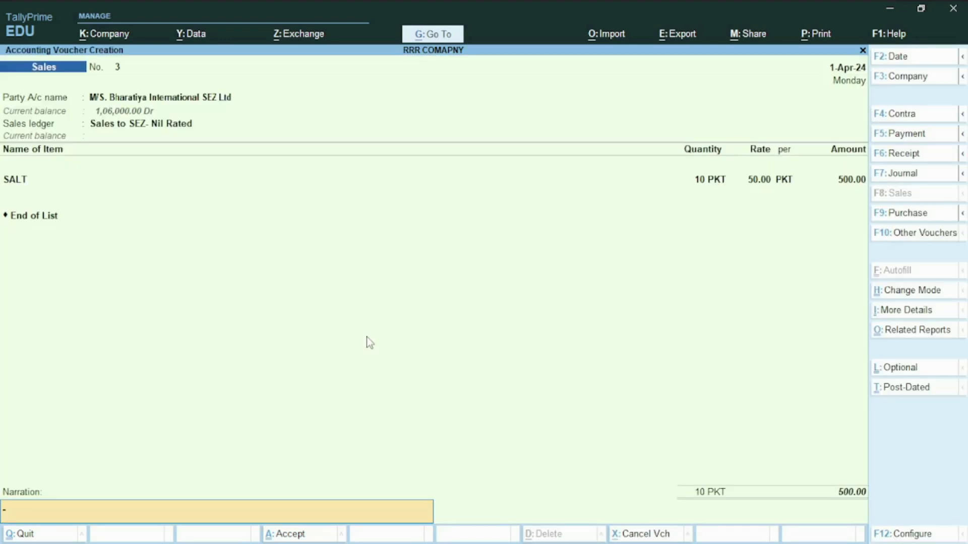
{"action": "key", "text": "Return"}
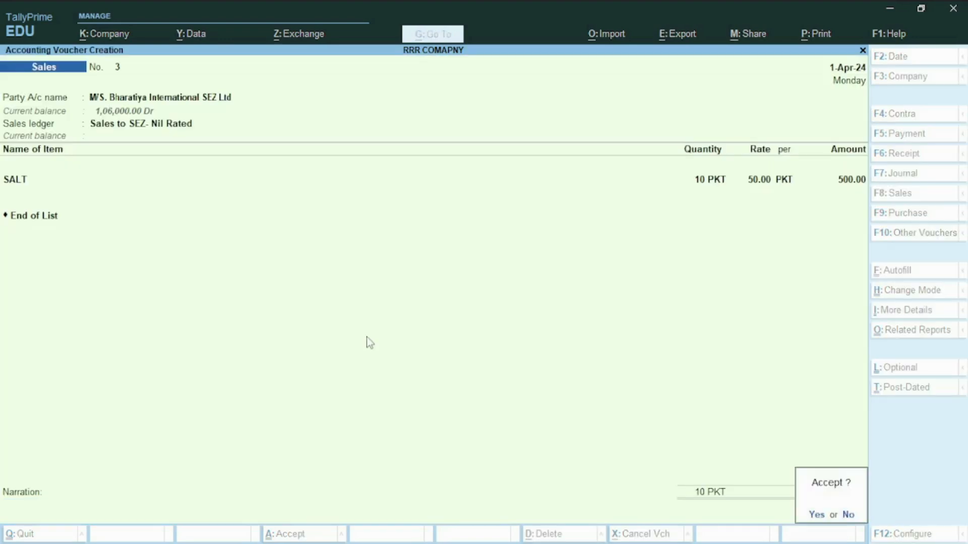
{"action": "key", "text": "Return"}
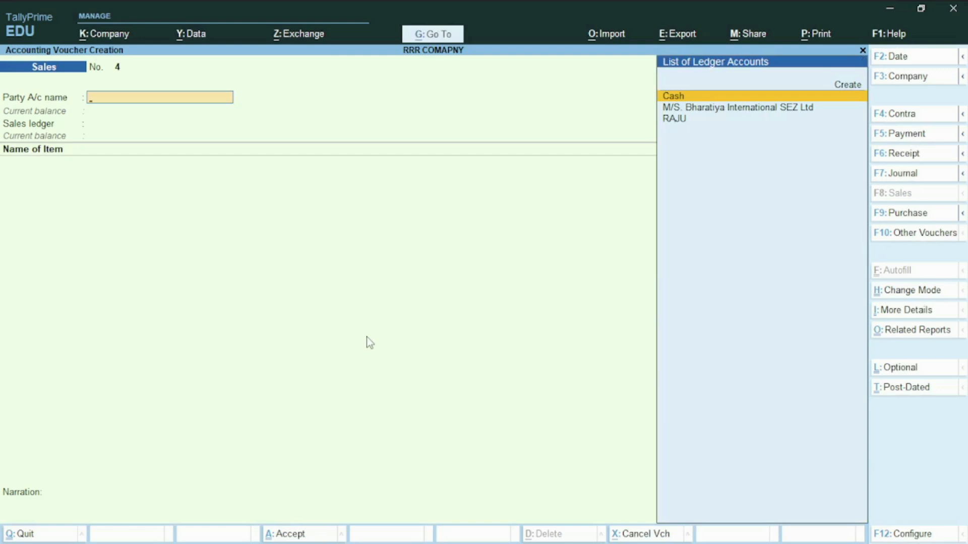
- Choose M/S. Bharatiya International SEZ Ltd as the party for sales voucher 4 and accept its party details
{"action": "key", "text": "Down"}
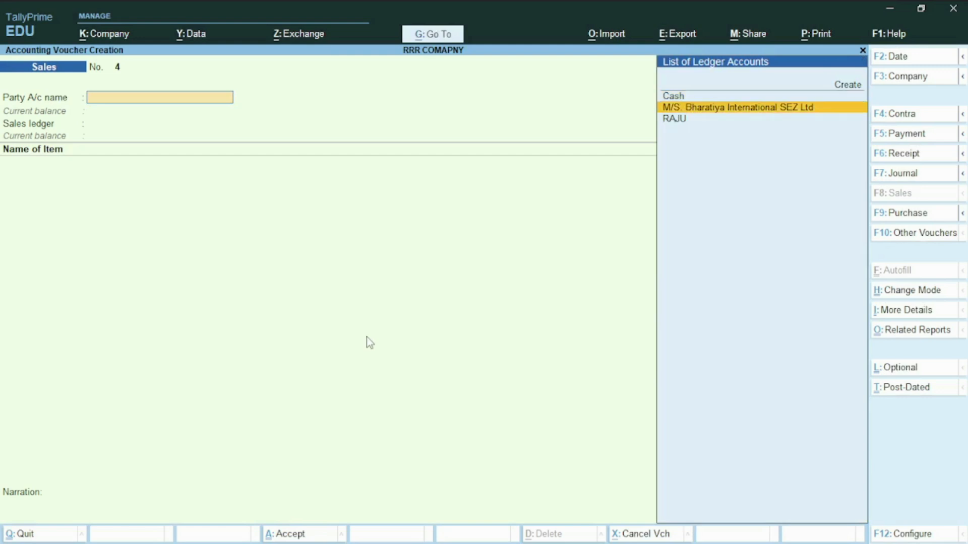
{"action": "key", "text": "Return"}
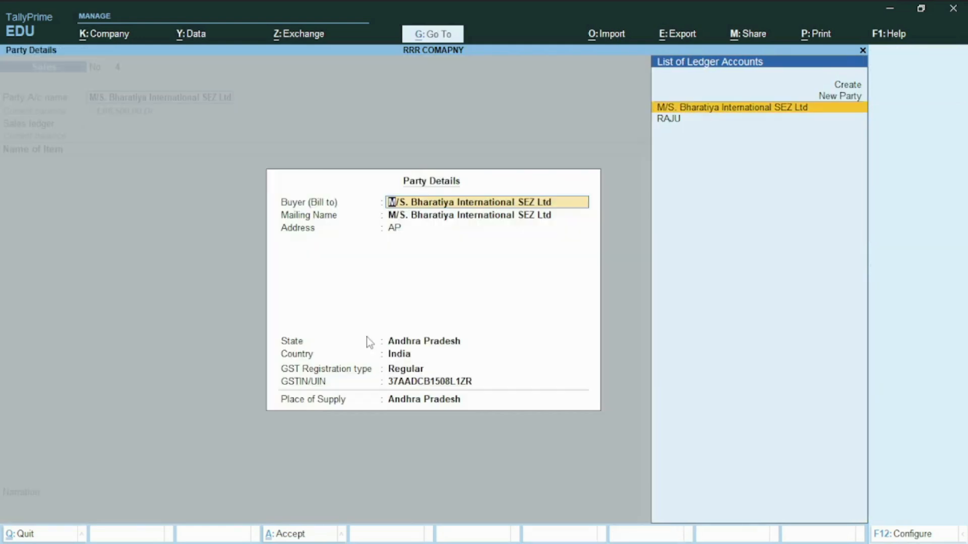
{"action": "key", "text": "ctrl+a"}
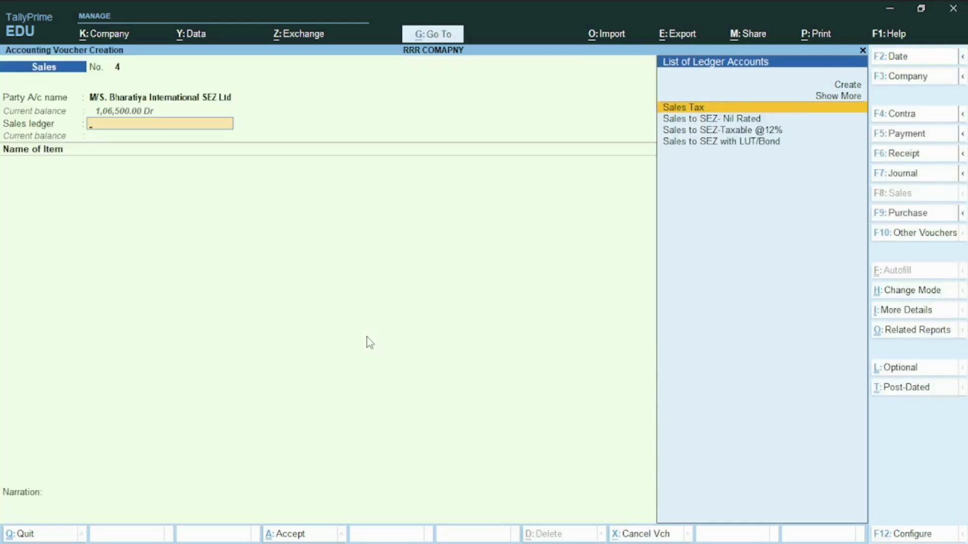
- Create a sales ledger named "Sales to SEZ- Exempt" under Sales Accounts, with HSN/SAC details as per Company/Group
{"action": "key", "text": "alt+c"}
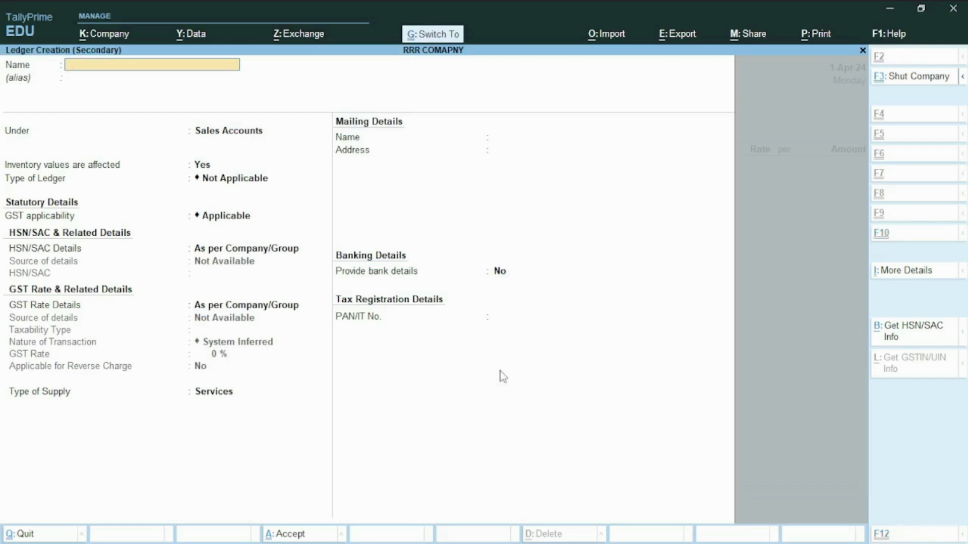
{"action": "type", "text": "Sales to SEZ- Exempt"}
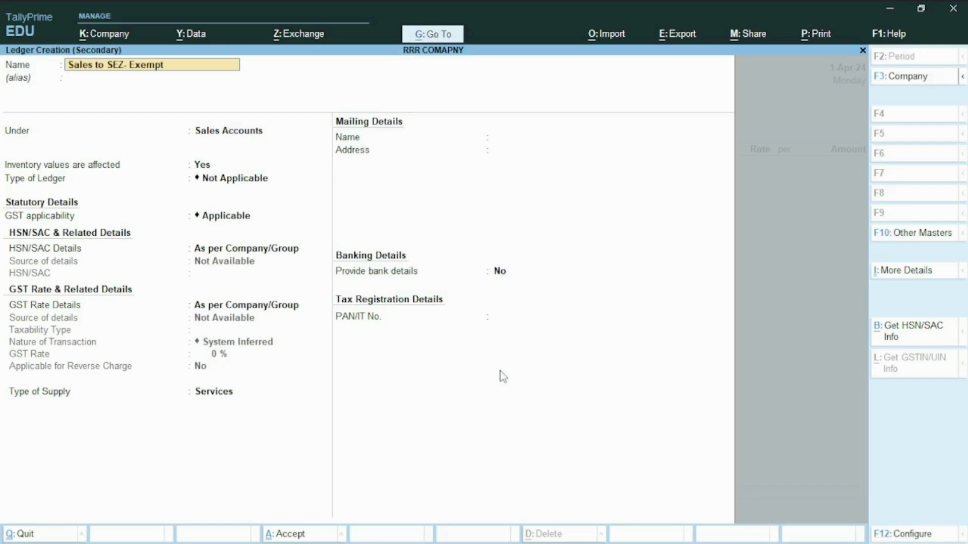
{"action": "key", "text": "Return"}
{"action": "key", "text": "Return"}
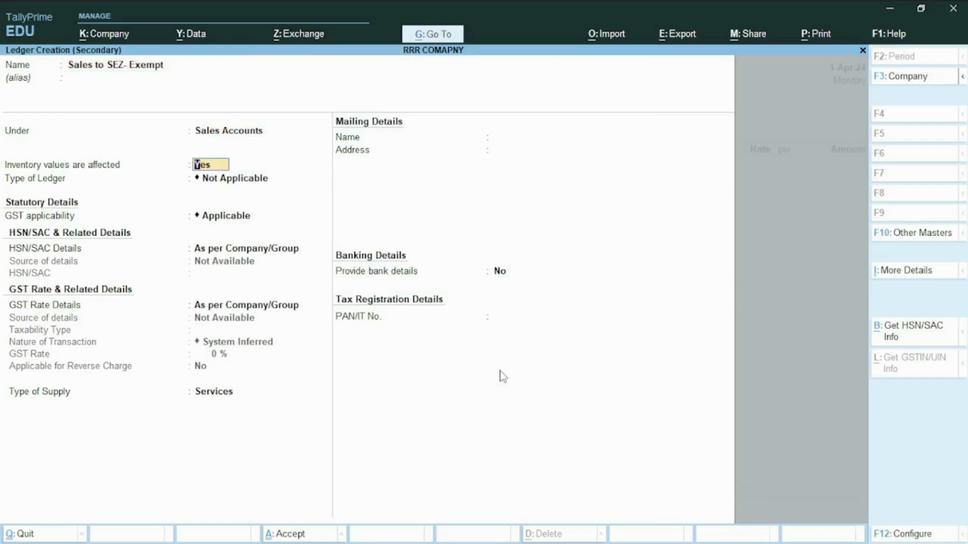
{"action": "key", "text": "Return"}
{"action": "key", "text": "Return"}
{"action": "key", "text": "Return"}
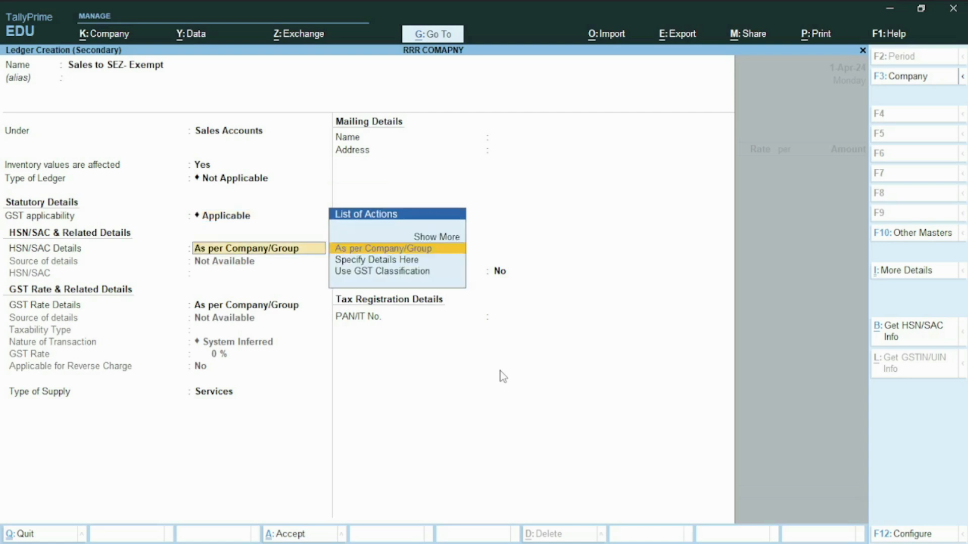
{"action": "key", "text": "Return"}
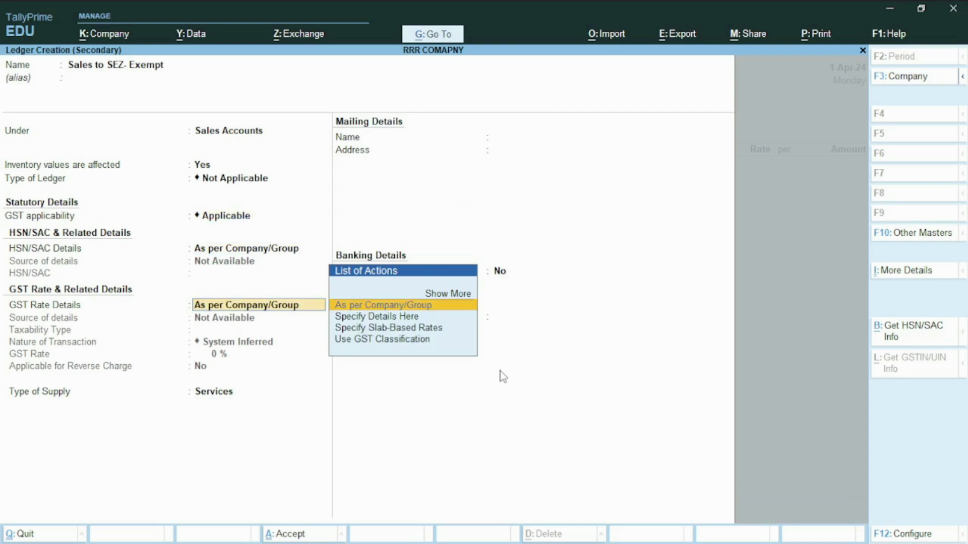
- Specify the ledger's GST rate details with taxability type Exempt and nature of transaction Sales to SEZ - Exempt
{"action": "key", "text": "Down"}
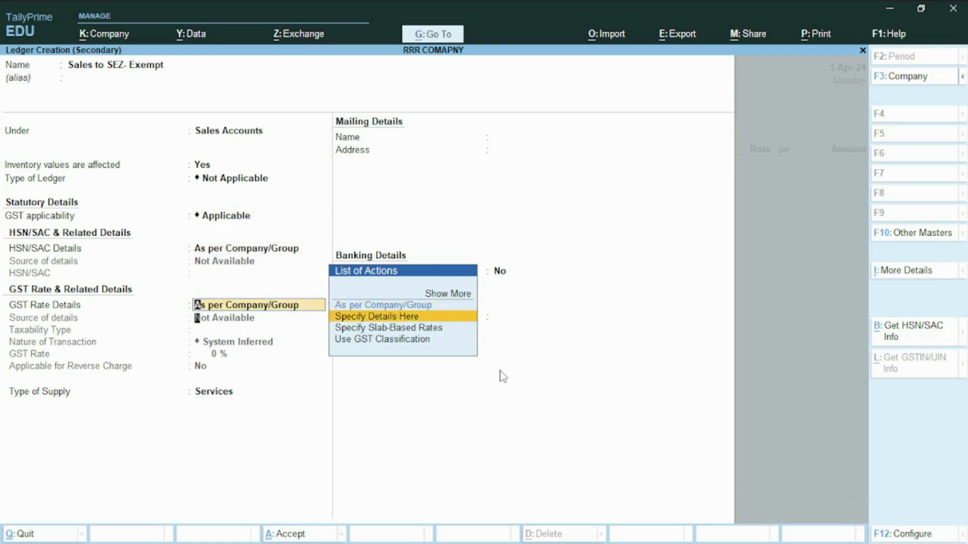
{"action": "key", "text": "Return"}
{"action": "key", "text": "Up"}
{"action": "key", "text": "Up"}
{"action": "key", "text": "Up"}
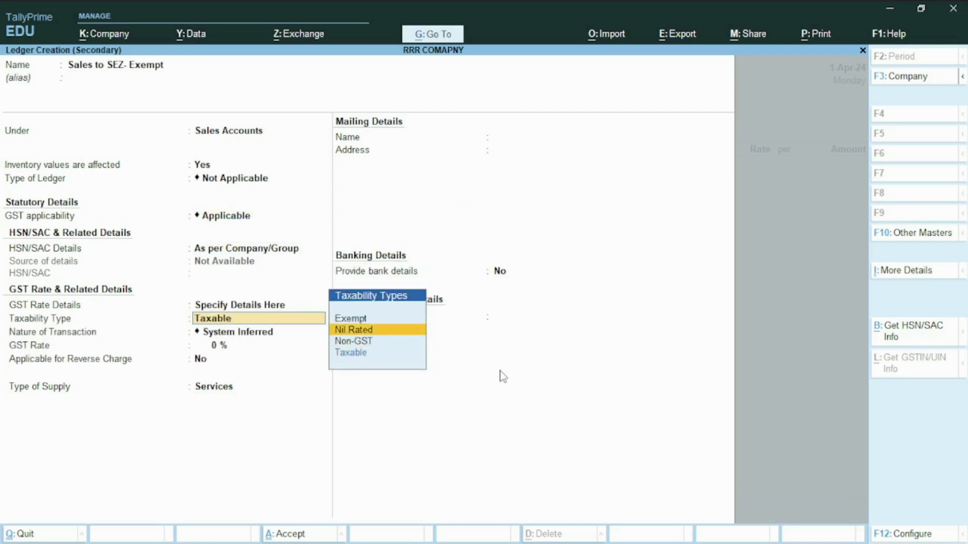
{"action": "key", "text": "Return"}
{"action": "key", "text": "Down"}
{"action": "key", "text": "Down"}
{"action": "key", "text": "Down"}
{"action": "key", "text": "Down"}
{"action": "key", "text": "Down"}
{"action": "key", "text": "Down"}
{"action": "key", "text": "Down"}
{"action": "key", "text": "Down"}
{"action": "key", "text": "Down"}
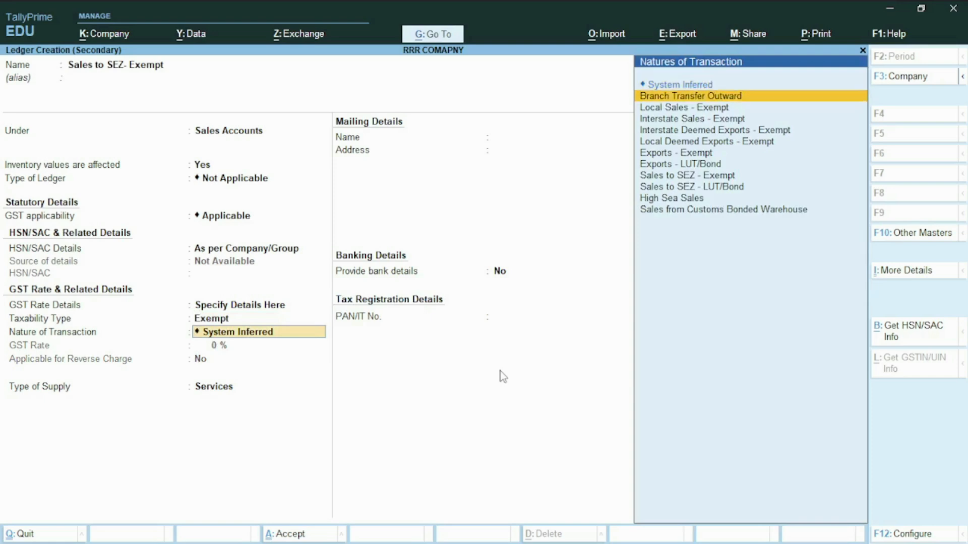
{"action": "key", "text": "Up"}
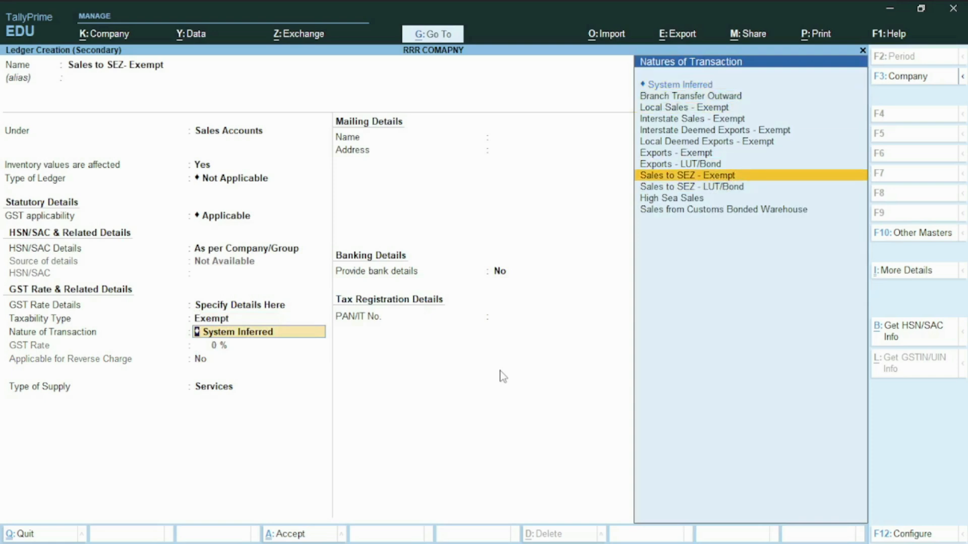
{"action": "key", "text": "Return"}
- Set the exempt ledger's type of supply to Goods and save it as the voucher's sales ledger
{"action": "key", "text": "Up"}
{"action": "key", "text": "Return"}
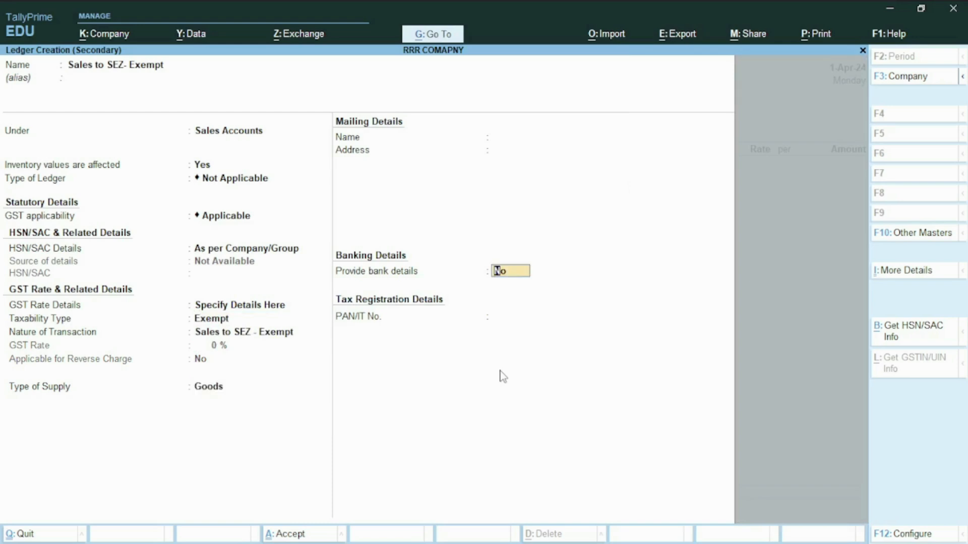
{"action": "key", "text": "ctrl"}
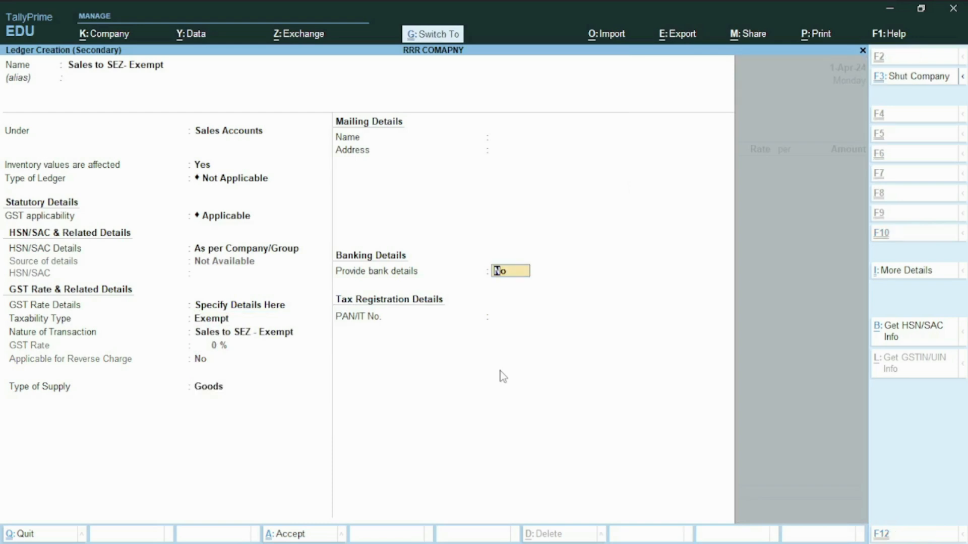
{"action": "key", "text": "ctrl+a"}
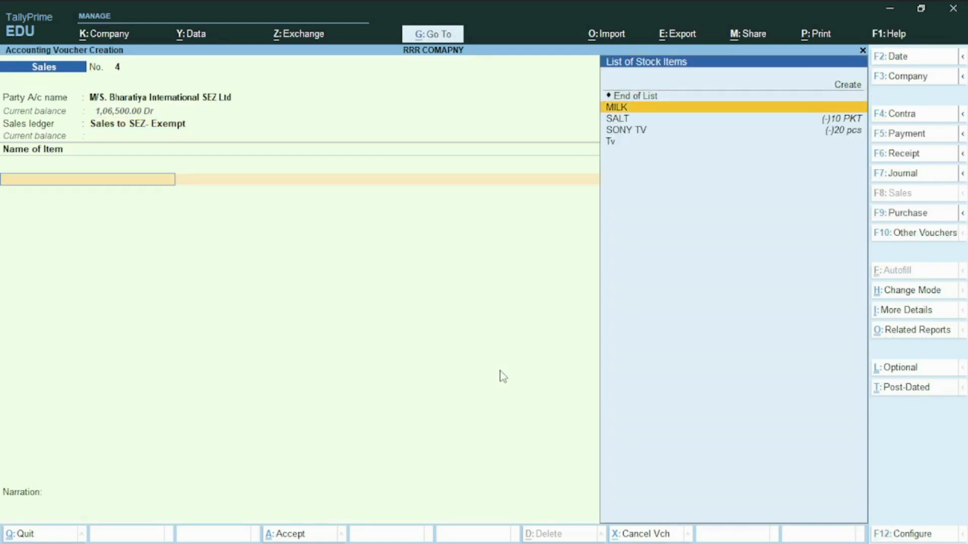
- Add the stock item MILK to the voucher with a quantity of 50 PKT at a rate of 40 per PKT
{"action": "key", "text": "Return"}
{"action": "type", "text": "50"}
{"action": "key", "text": "Return"}
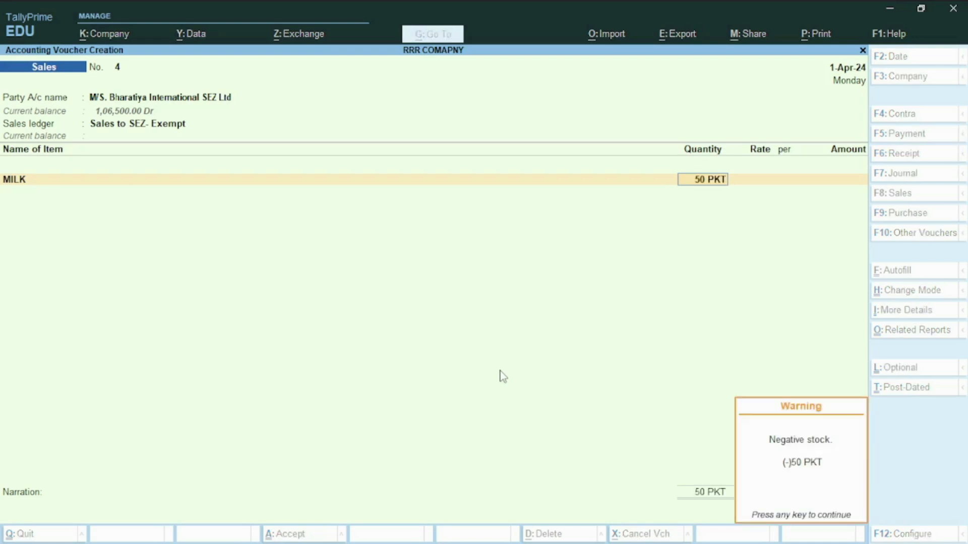
{"action": "key", "text": "Return"}
{"action": "type", "text": "40"}
{"action": "key", "text": "Return"}
{"action": "key", "text": "Return"}
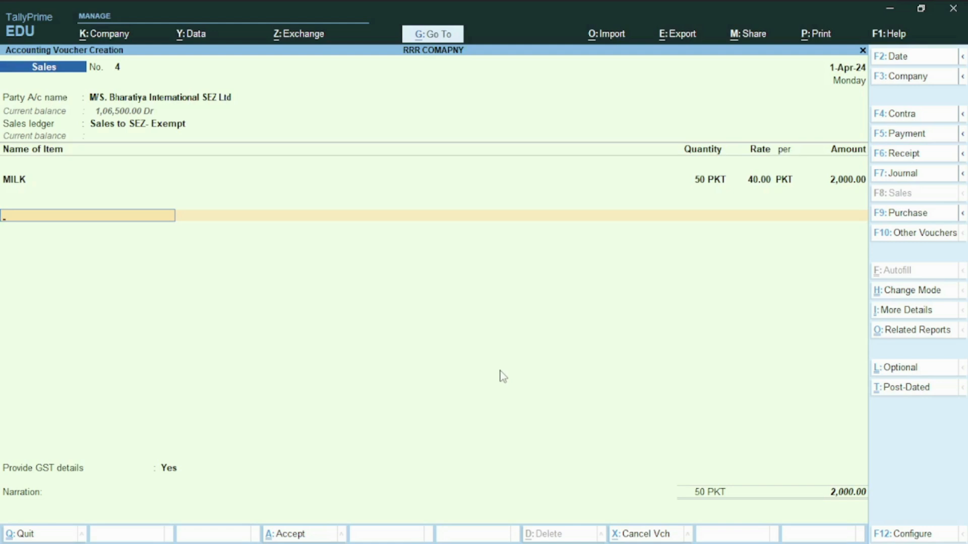
- Finish the item list and provide the GST details with shipping bill number 654732 from the sample bill in the browser, dated the 1st
{"action": "key", "text": "Return"}
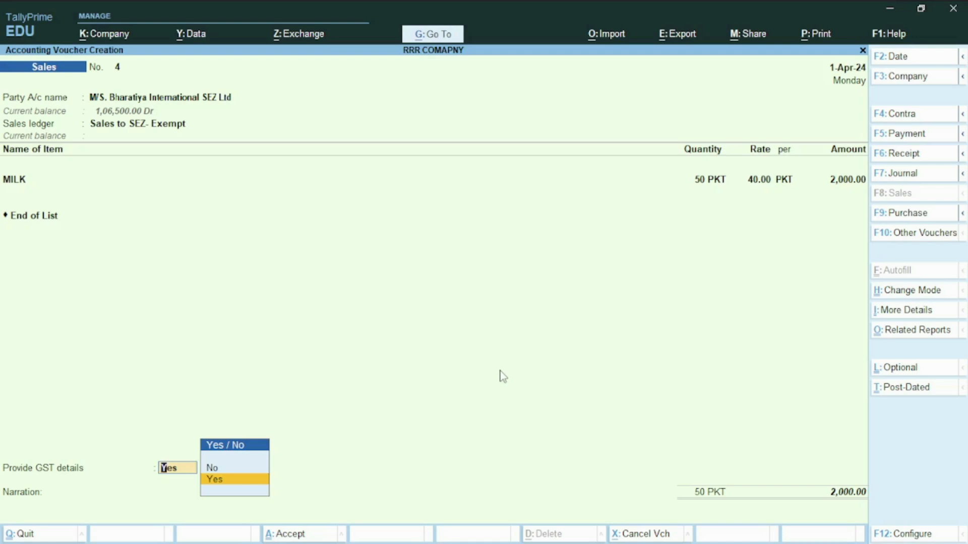
{"action": "key", "text": "Return"}
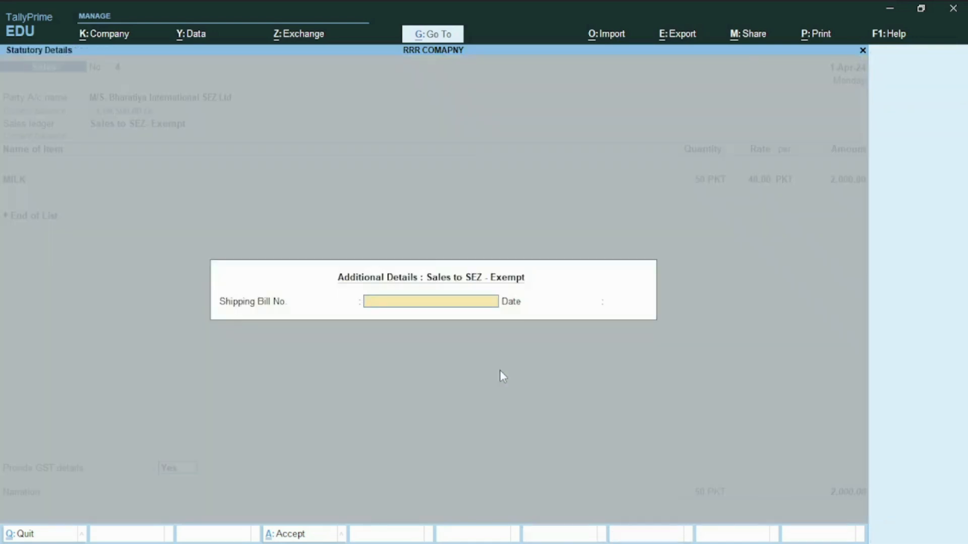
{"action": "key", "text": "alt+Tab"}
{"action": "key", "text": "alt+Tab"}
{"action": "key", "text": "alt+Tab"}
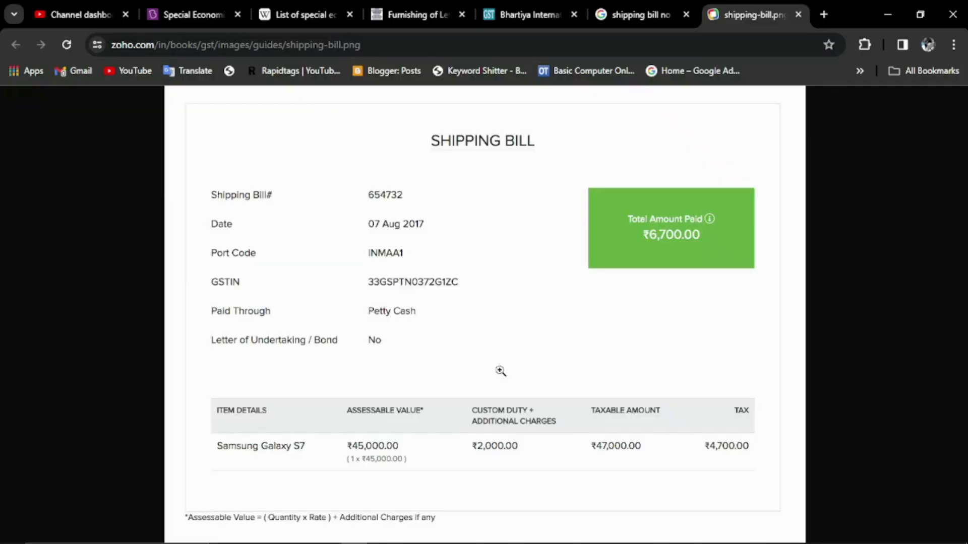
{"action": "key", "text": "alt+Tab"}
{"action": "type", "text": "654732"}
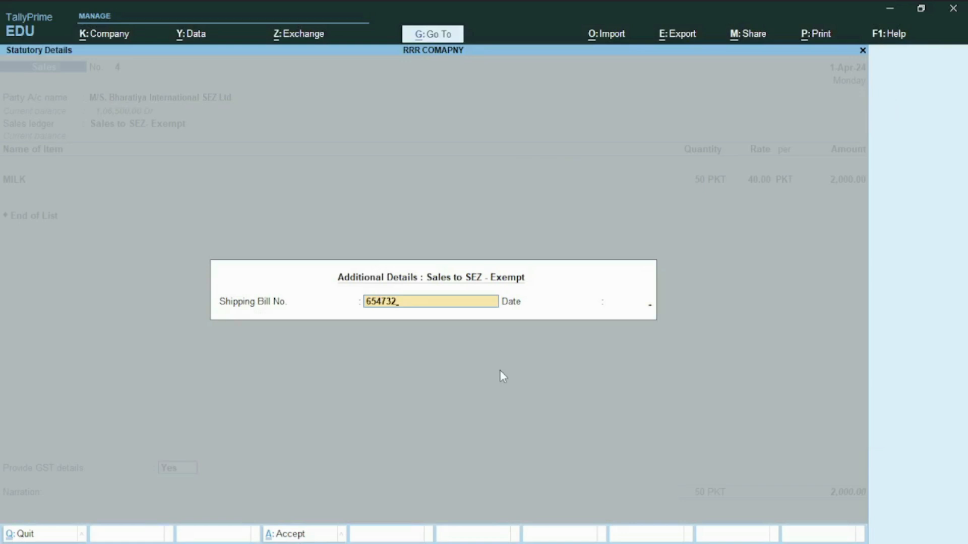
{"action": "key", "text": "Return"}
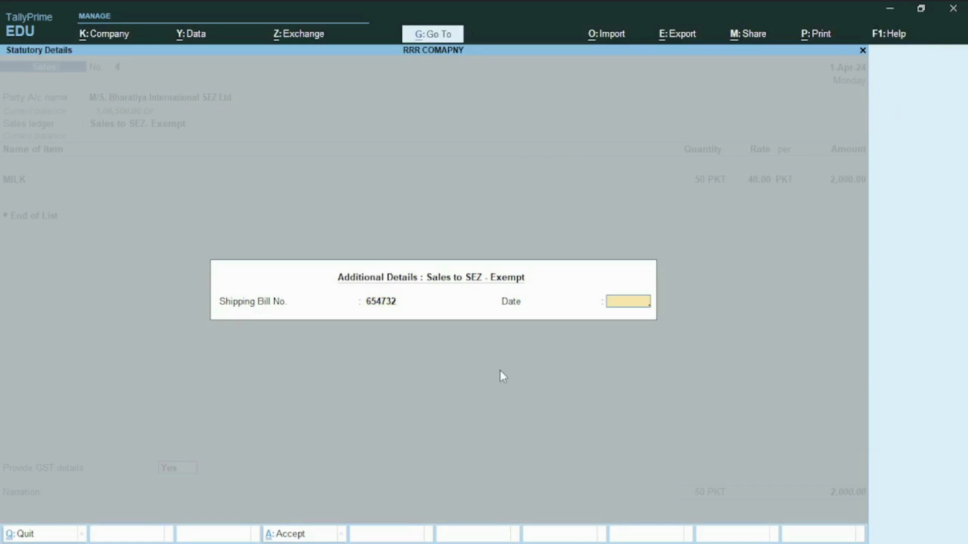
{"action": "type", "text": "1"}
{"action": "key", "text": "Return"}
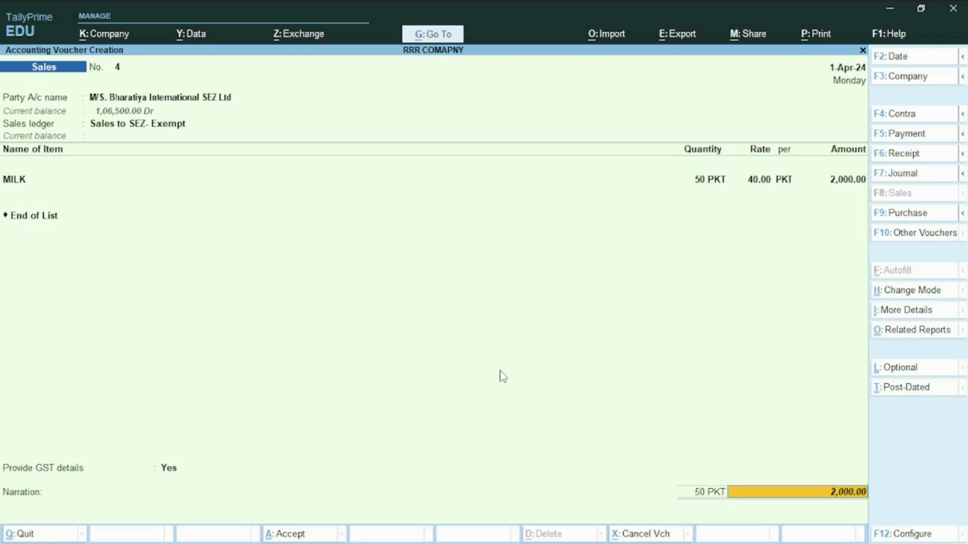
- Accept the party's bill-wise details as New Ref 4 for 2,000.00 Dr, leave the narration blank and save the exempt sales voucher
{"action": "key", "text": "Return"}
{"action": "key", "text": "Return"}
{"action": "key", "text": "Return"}
{"action": "key", "text": "Return"}
{"action": "key", "text": "Return"}
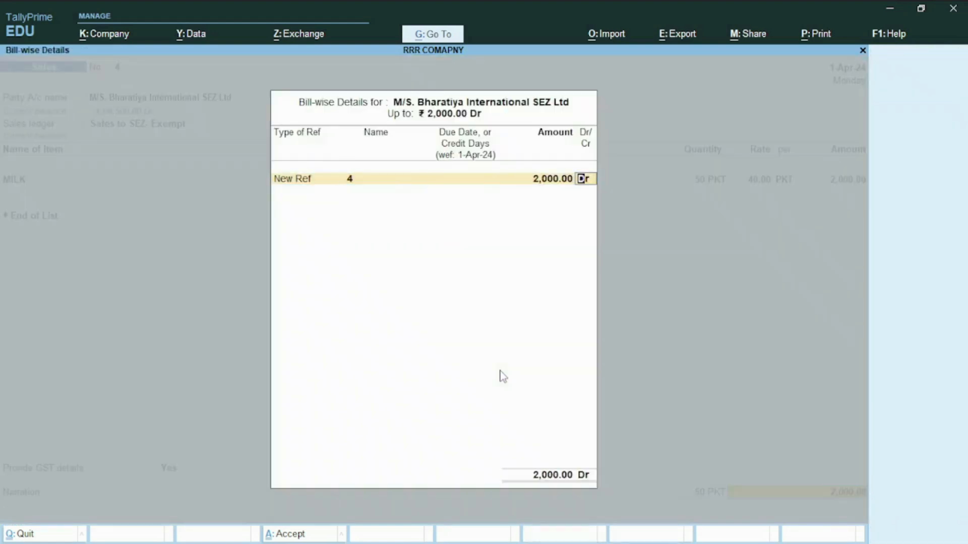
{"action": "key", "text": "Return"}
{"action": "key", "text": "Return"}
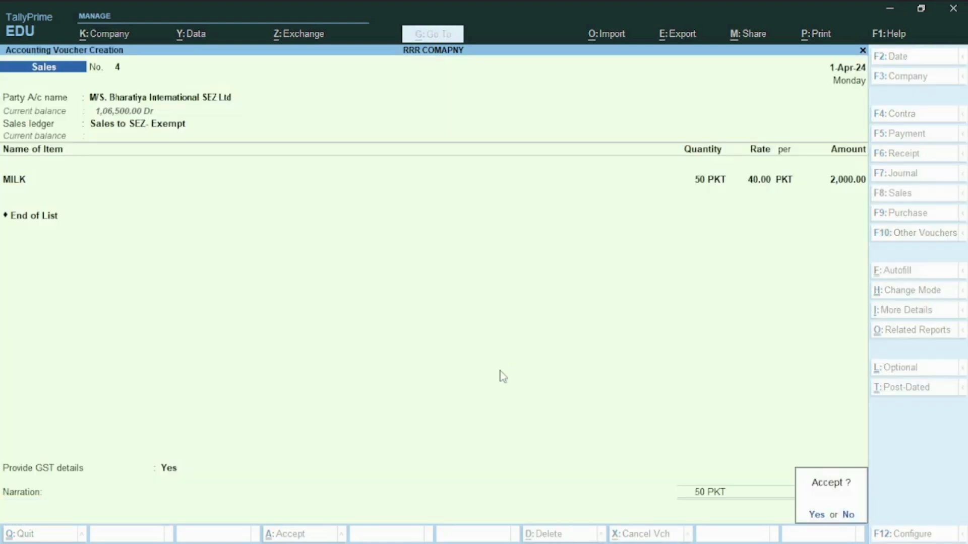
{"action": "key", "text": "y"}
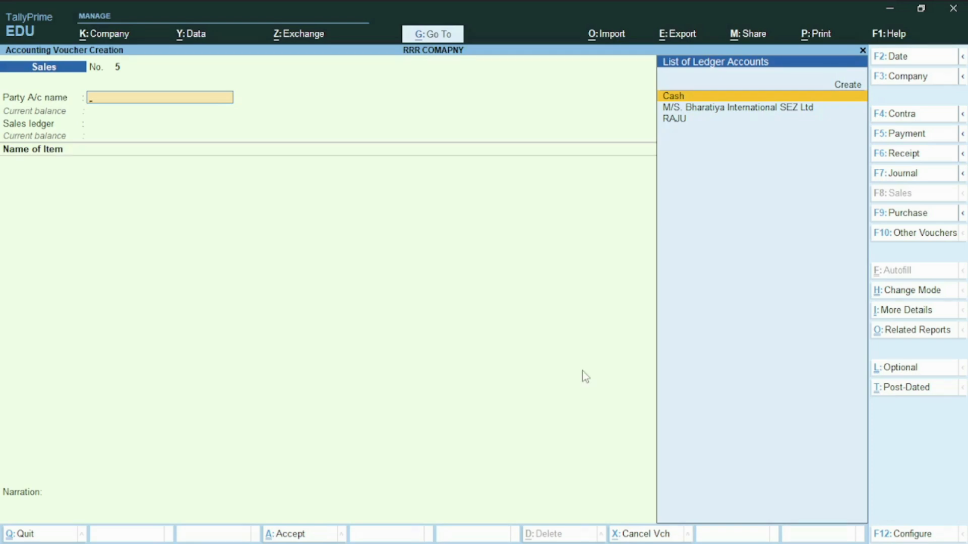
- Leave voucher entry and examine sales voucher No. 2 from the Day Book for its IGST amount
{"action": "key", "text": "Escape"}
{"action": "key", "text": "y"}
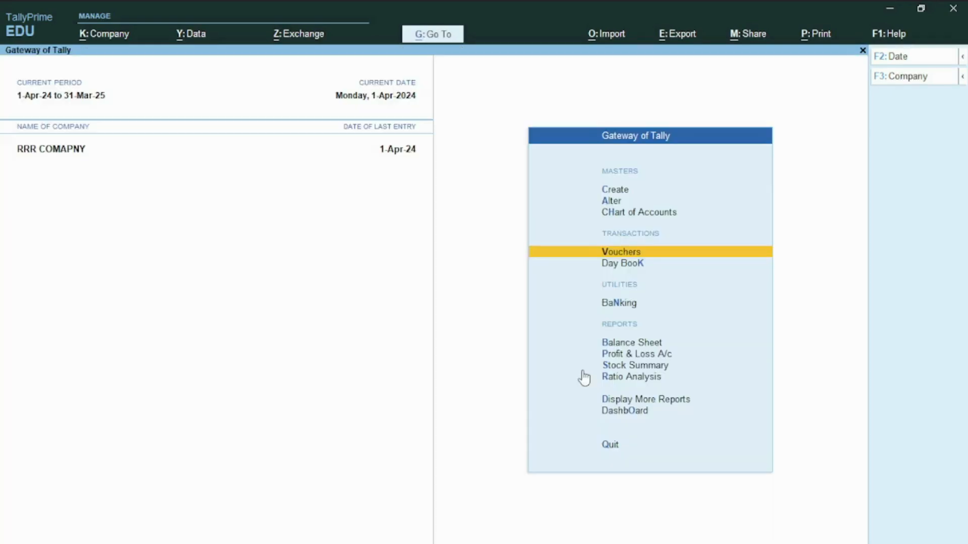
{"action": "key", "text": "k"}
{"action": "key", "text": "Down"}
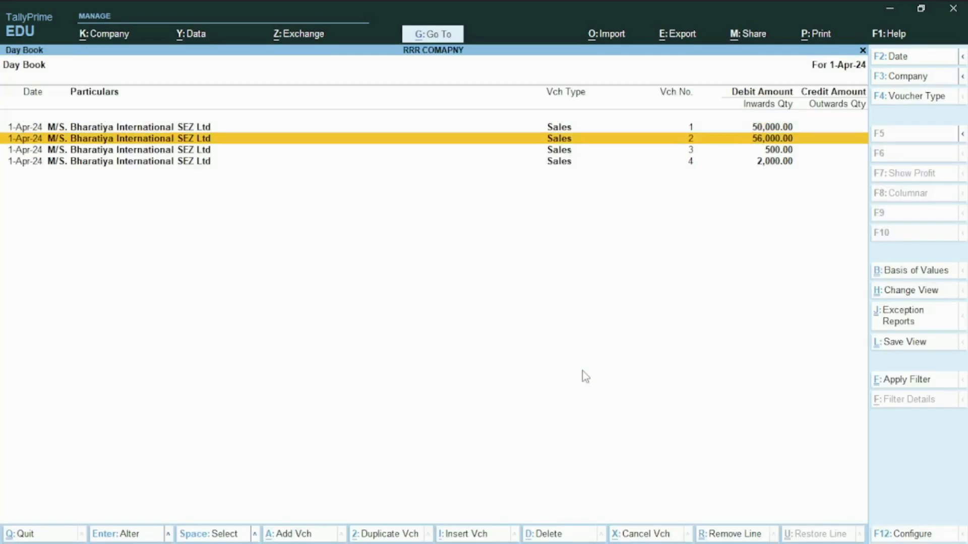
{"action": "key", "text": "Return"}
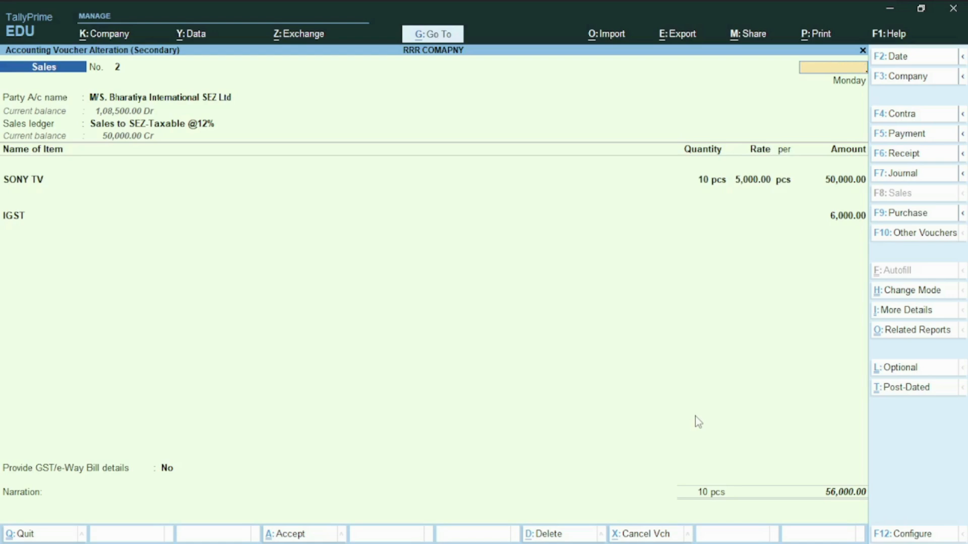
{"action": "key", "text": "Escape"}
{"action": "key", "text": "Escape"}
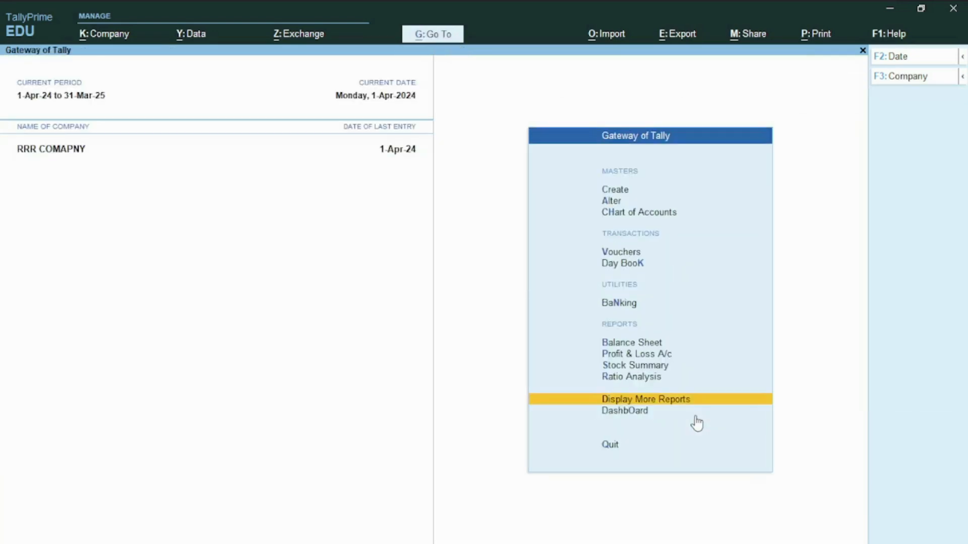
- Return to voucher entry and start a new journal voucher
{"action": "key", "text": "Up"}
{"action": "key", "text": "Up"}
{"action": "key", "text": "Up"}
{"action": "key", "text": "Up"}
{"action": "key", "text": "Up"}
{"action": "key", "text": "Up"}
{"action": "key", "text": "Up"}
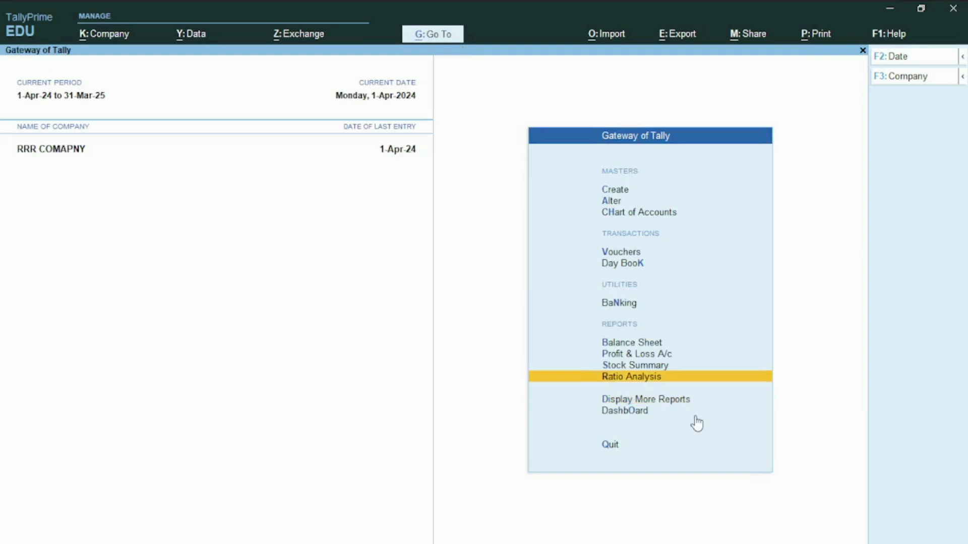
{"action": "key", "text": "Return"}
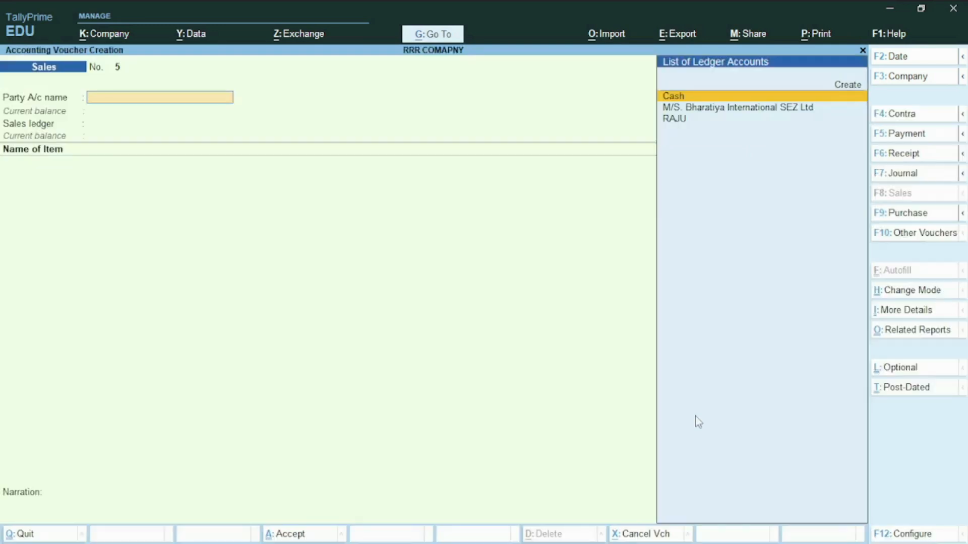
{"action": "key", "text": "F7"}
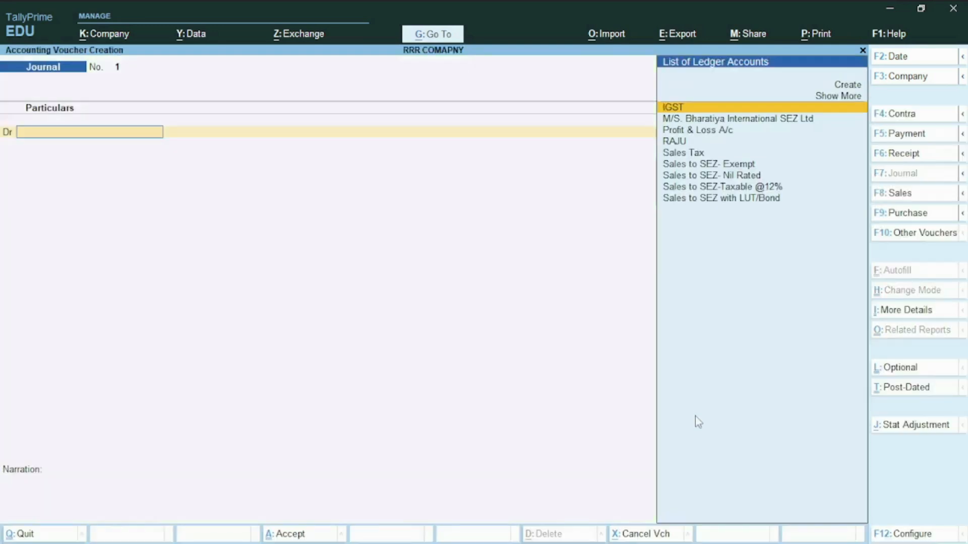
- Create a ledger named "TAX OF SEZ" under Current Assets and use it as the journal's debit account
{"action": "key", "text": "Down"}
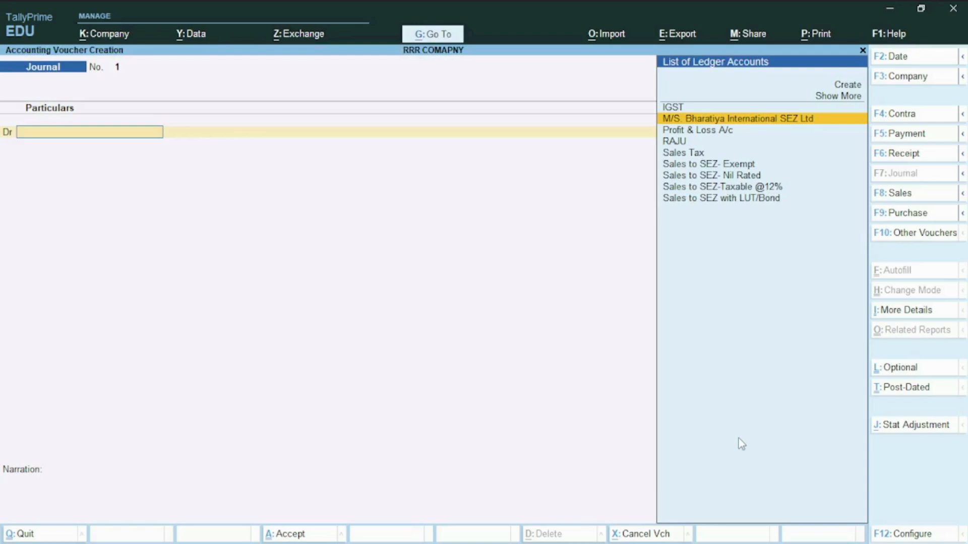
{"action": "key", "text": "alt+c"}
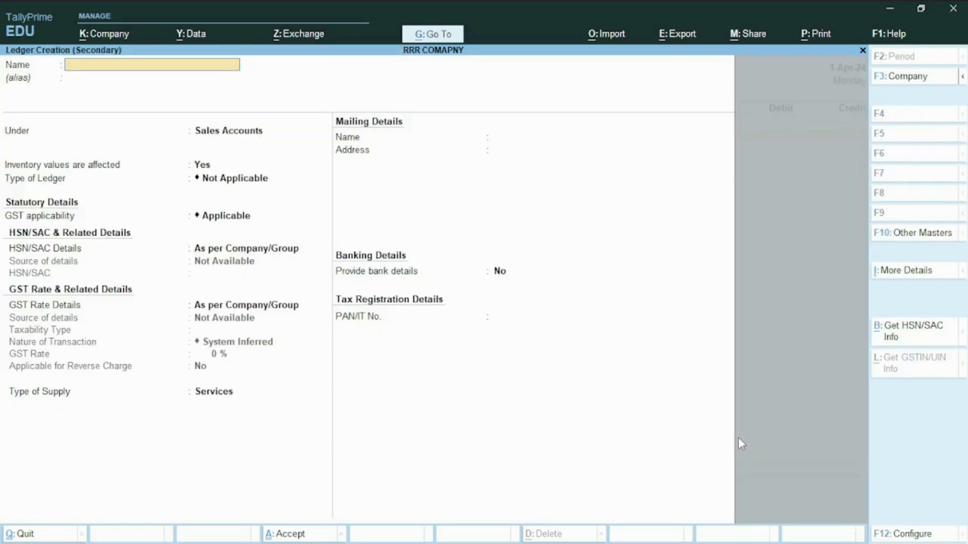
{"action": "type", "text": "TAX OF SEZ"}
{"action": "key", "text": "Return"}
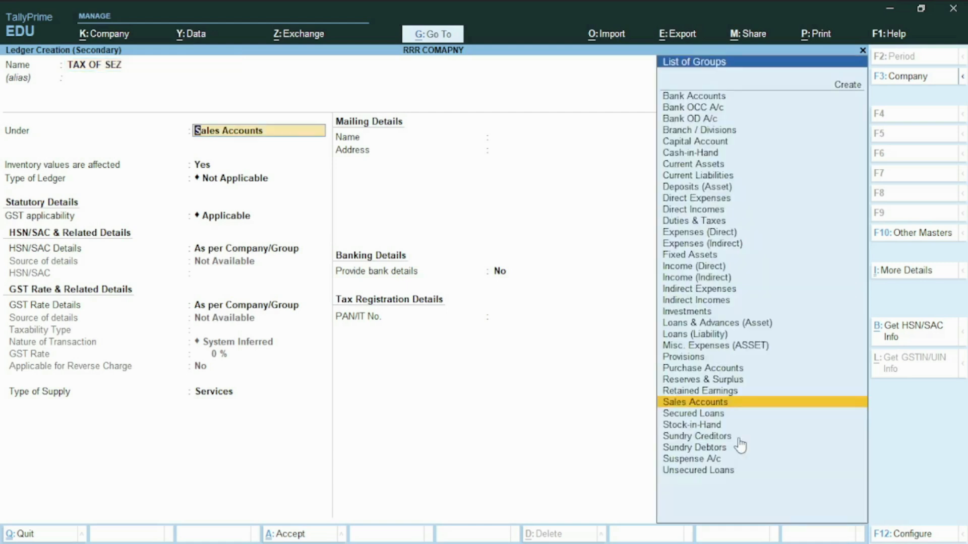
{"action": "type", "text": "cu"}
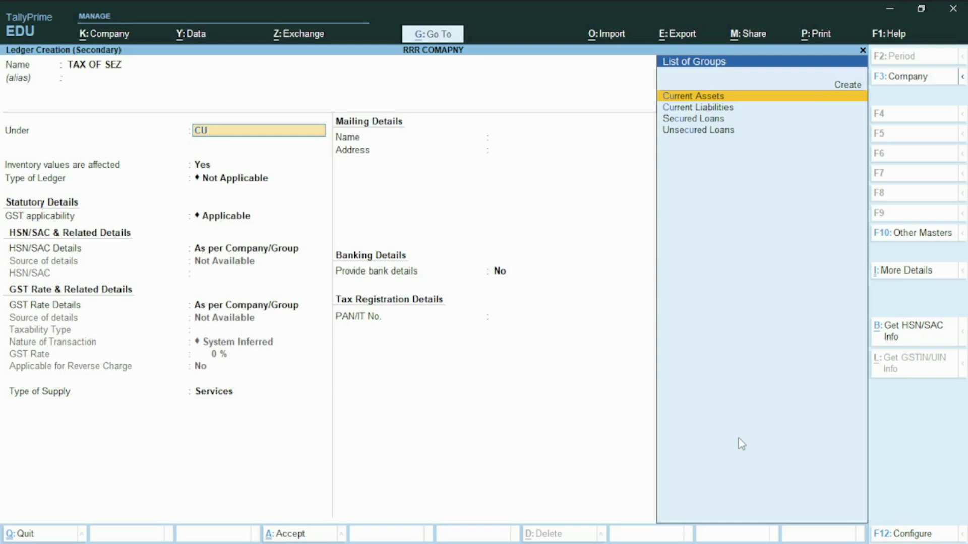
{"action": "key", "text": "Return"}
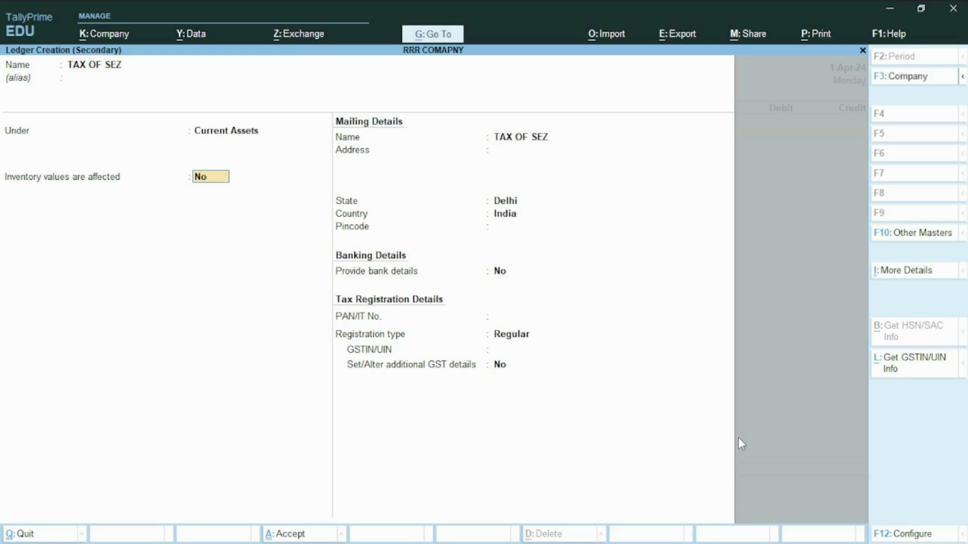
{"action": "key", "text": "ctrl+a"}
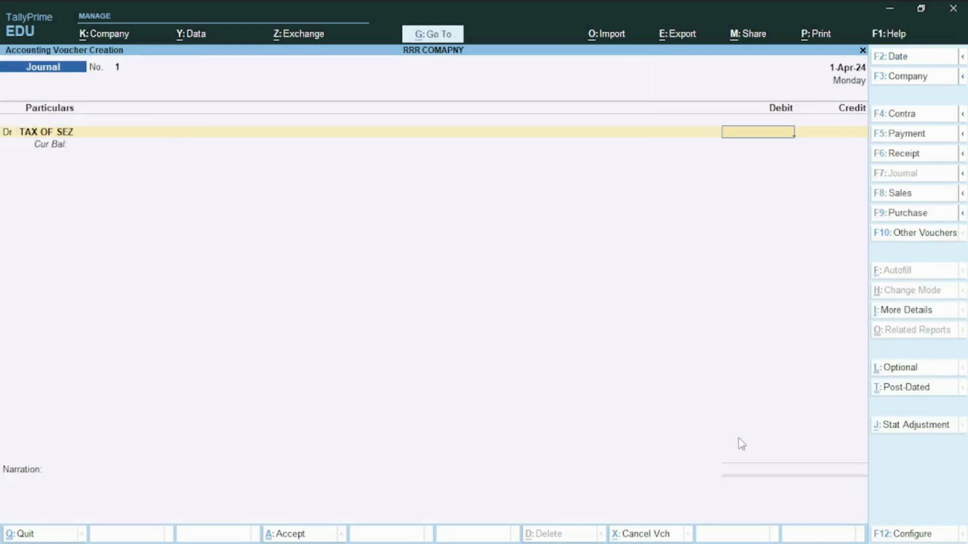
- Debit TAX OF SEZ with 6000 and credit the same amount to M/S. Bharatiya International SEZ Ltd
{"action": "type", "text": "6000"}
{"action": "key", "text": "Return"}
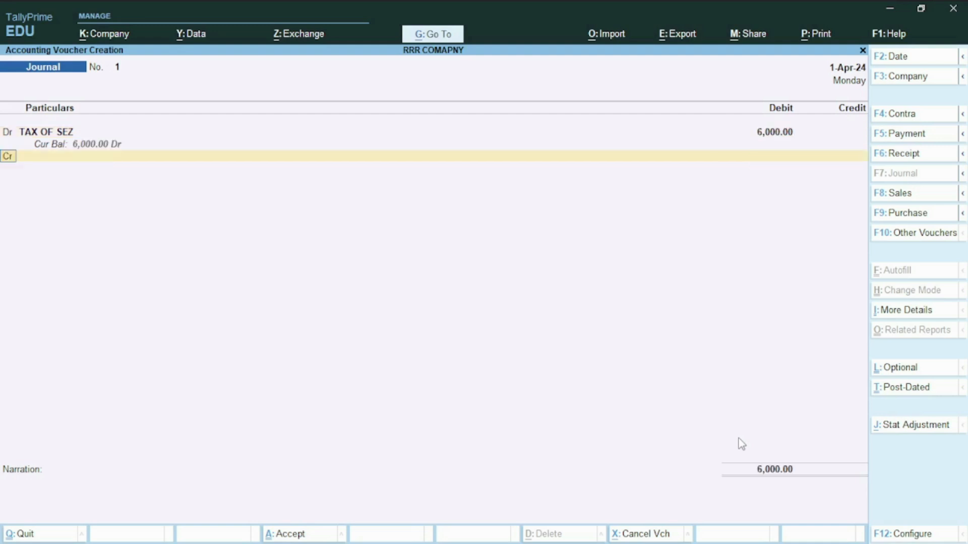
{"action": "key", "text": "Return"}
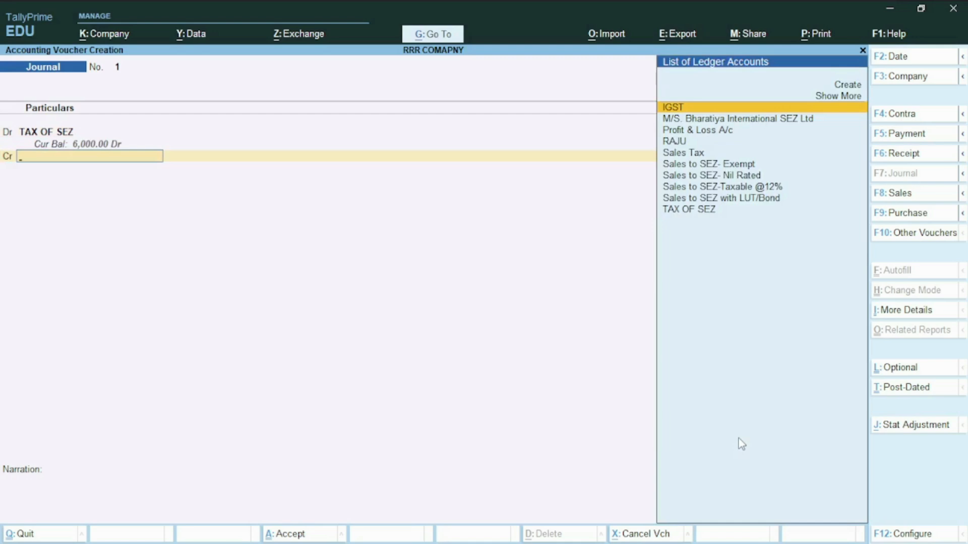
{"action": "key", "text": "Down"}
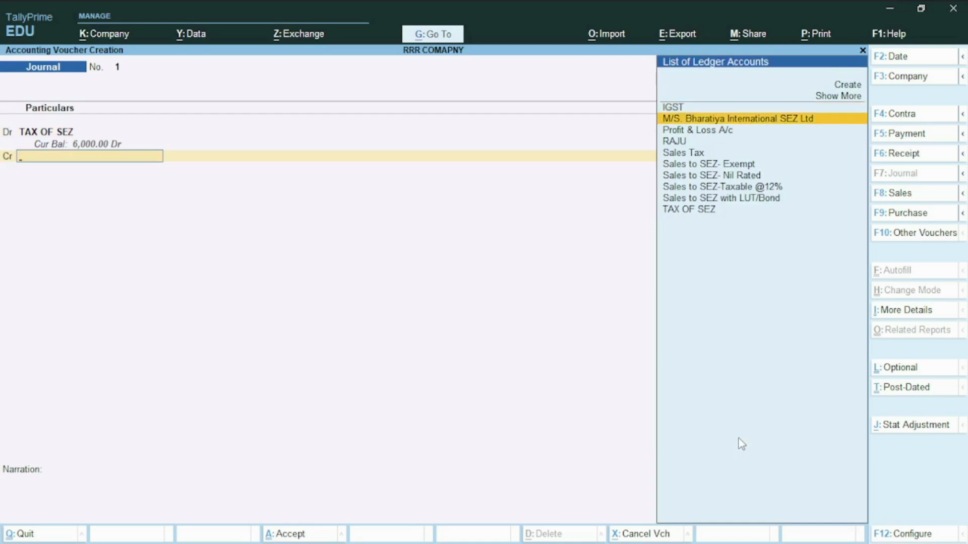
{"action": "key", "text": "Return"}
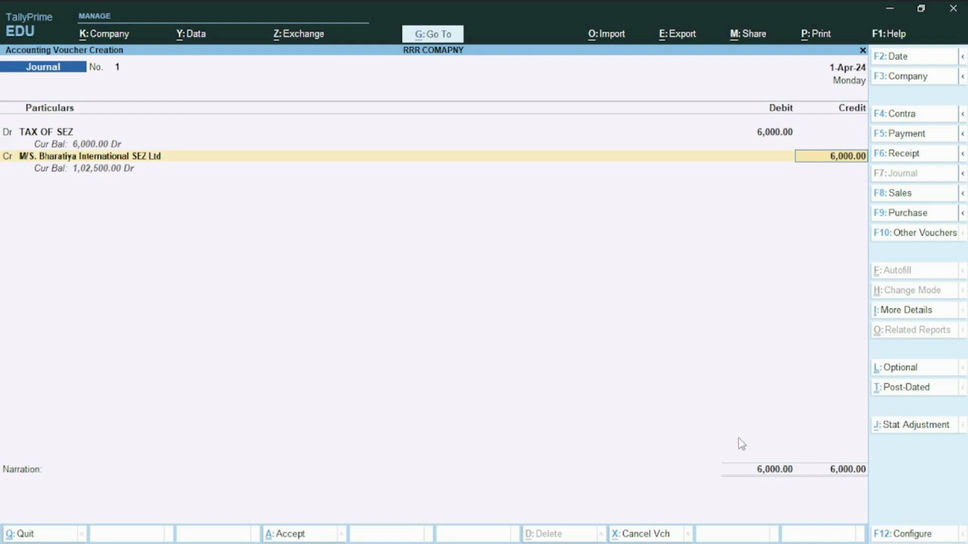
{"action": "key", "text": "Return"}
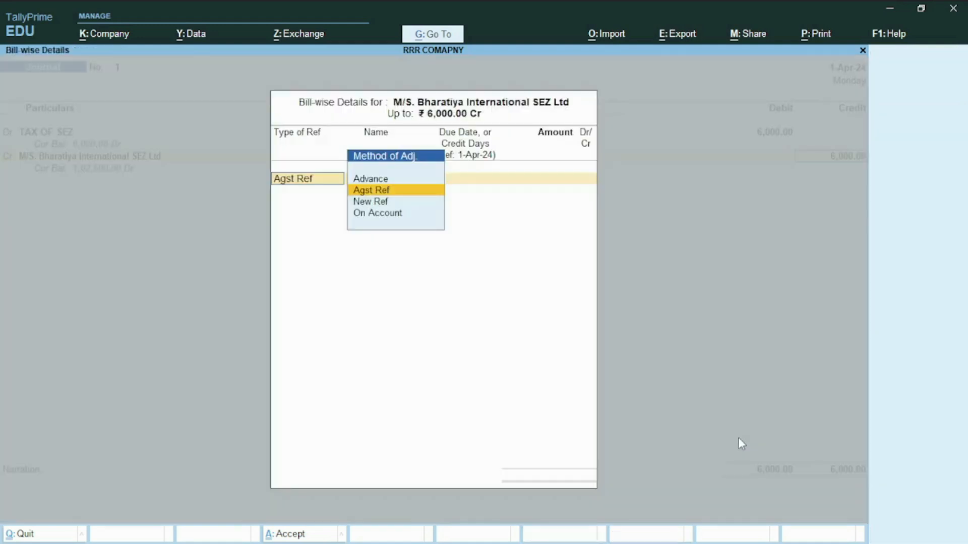
- Adjust the 6,000.00 credit as Agst Ref against pending bill 2, leave the narration blank and save the journal voucher
{"action": "key", "text": "Return"}
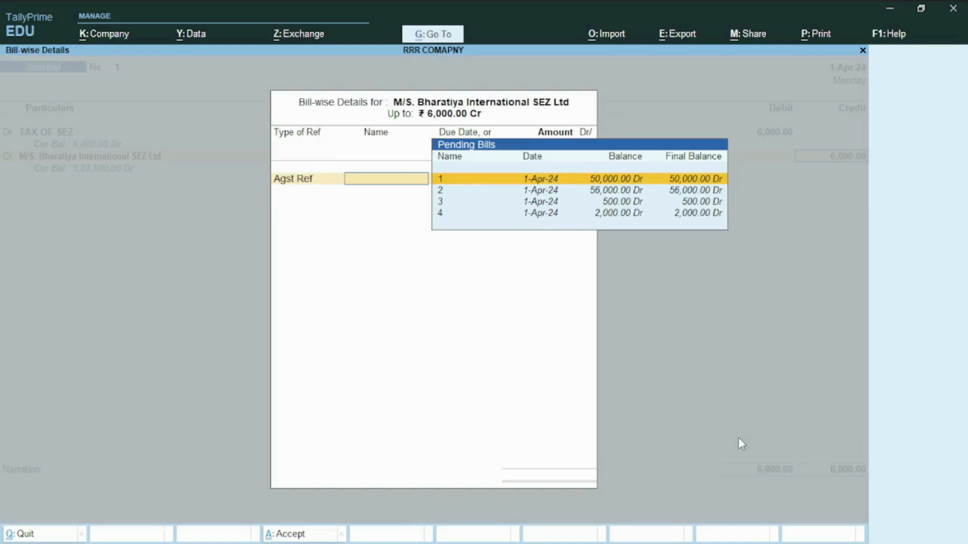
{"action": "key", "text": "Down"}
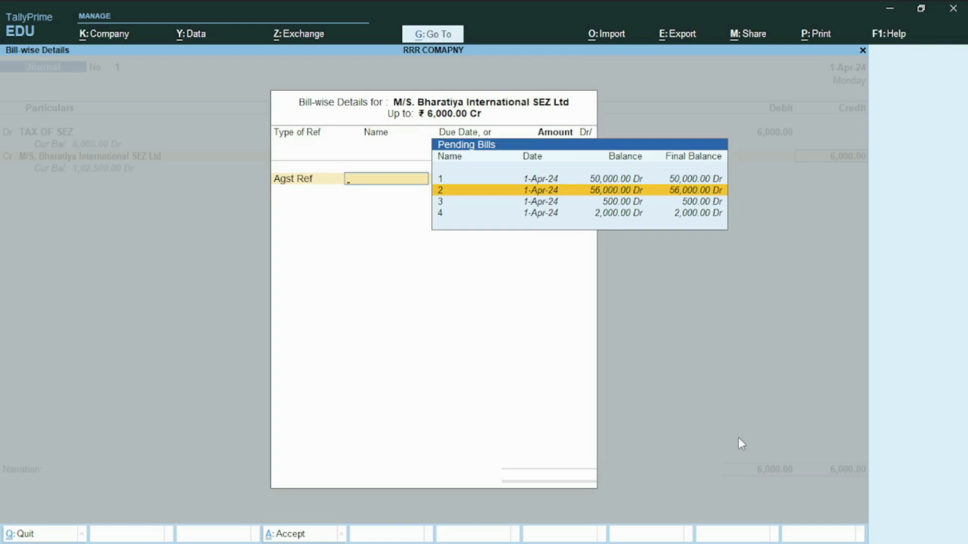
{"action": "key", "text": "Return"}
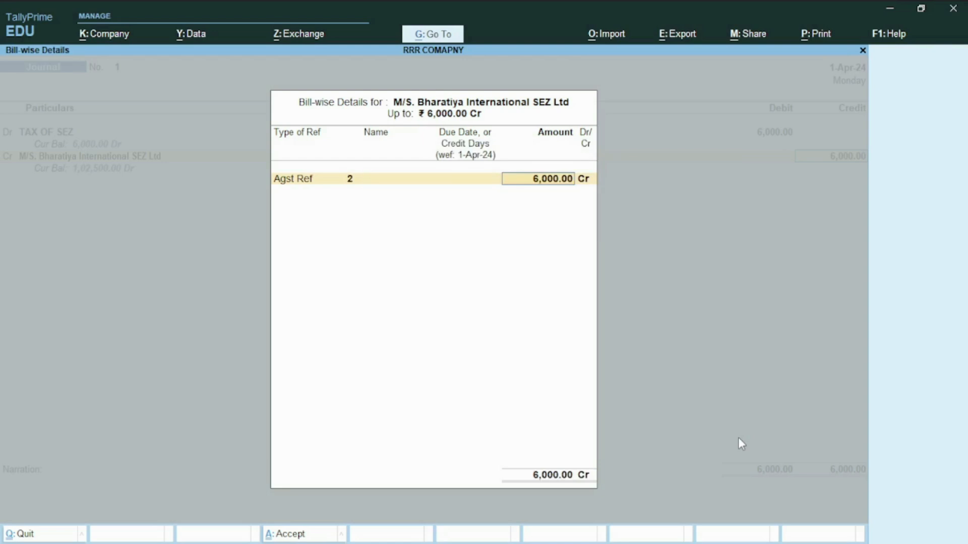
{"action": "key", "text": "Return"}
{"action": "key", "text": "Return"}
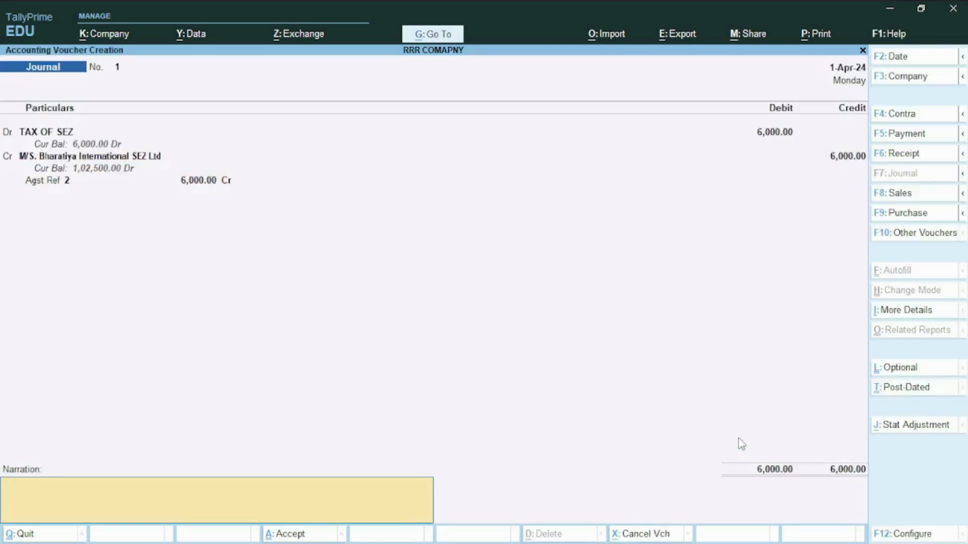
{"action": "key", "text": "Return"}
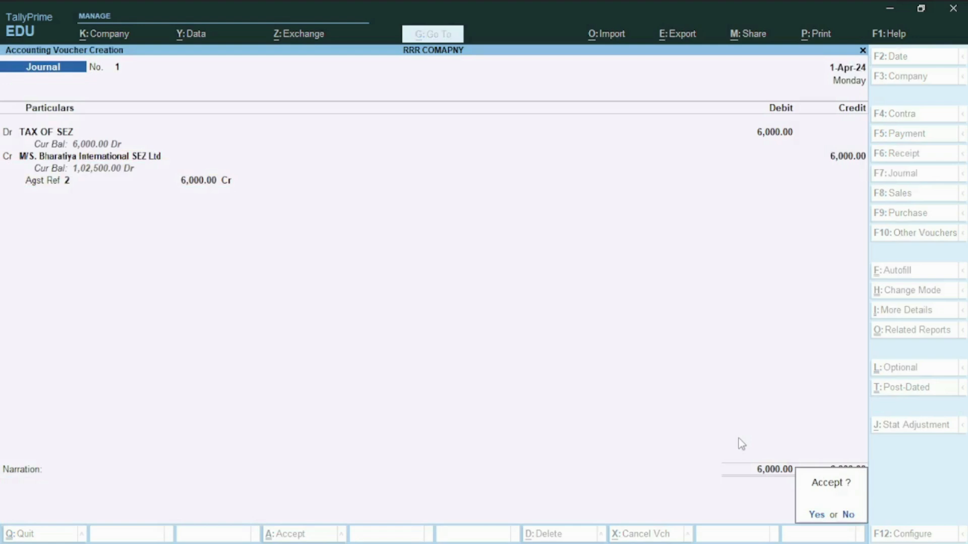
{"action": "key", "text": "Return"}
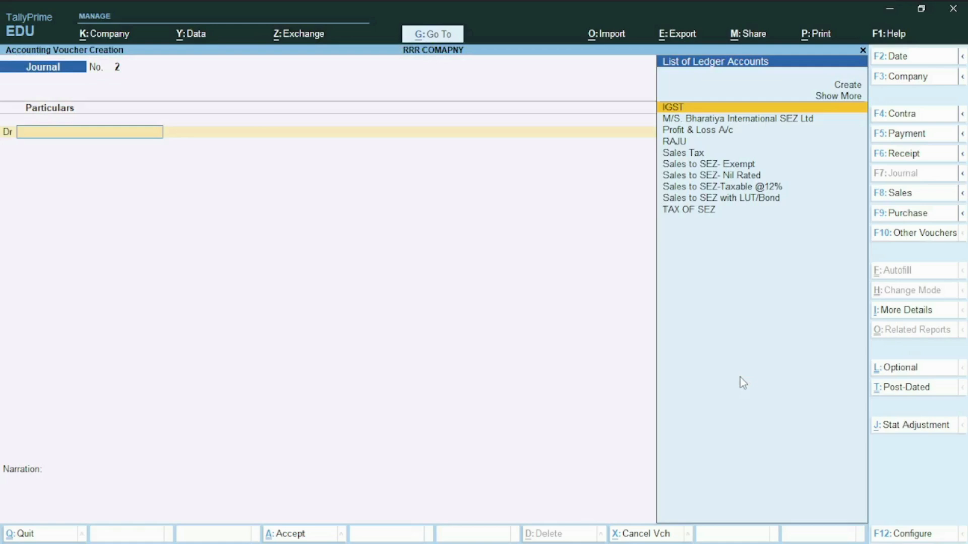
- Leave journal voucher entry without recording another voucher and open the Display More Reports menu
{"action": "key", "text": "Escape"}
{"action": "key", "text": "Escape"}
{"action": "key", "text": "Escape"}
{"action": "key", "text": "Down"}
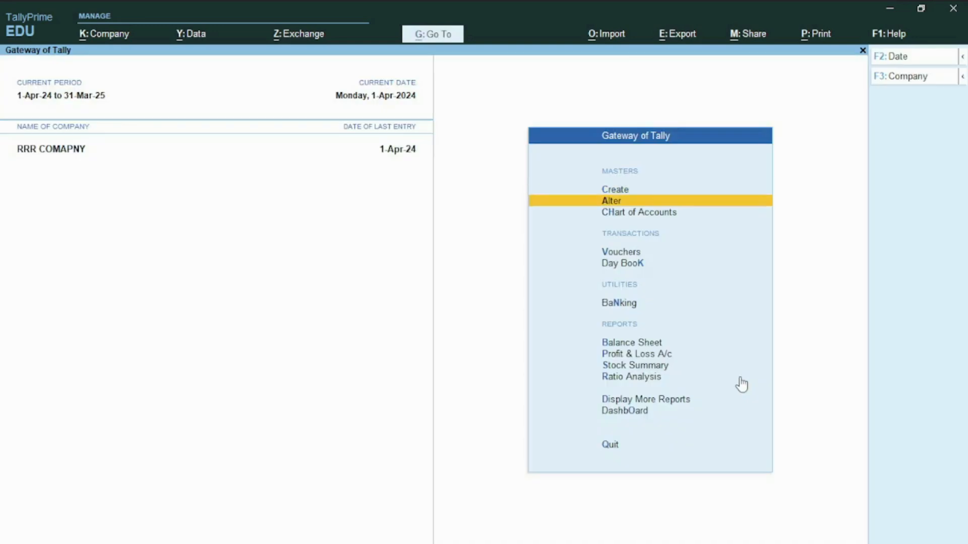
{"action": "key", "text": "Down"}
{"action": "key", "text": "Down"}
{"action": "key", "text": "Down"}
{"action": "key", "text": "Down"}
{"action": "key", "text": "Down"}
{"action": "key", "text": "Down"}
{"action": "key", "text": "Down"}
{"action": "key", "text": "Down"}
{"action": "key", "text": "Down"}
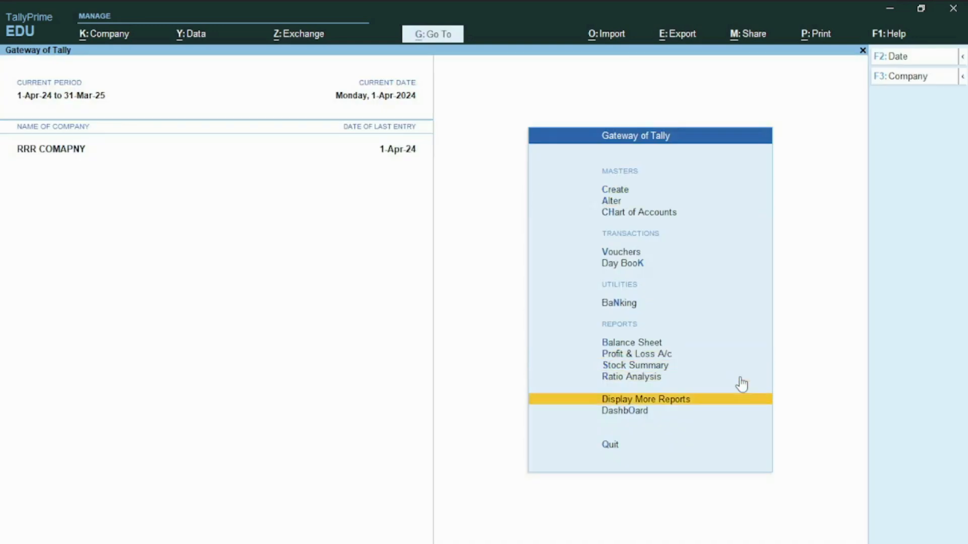
{"action": "key", "text": "Return"}
- Open the Receivables report under Outstandings in Statements of Accounts
{"action": "key", "text": "Down"}
{"action": "key", "text": "Down"}
{"action": "key", "text": "Down"}
{"action": "key", "text": "Down"}
{"action": "key", "text": "Down"}
{"action": "key", "text": "Down"}
{"action": "key", "text": "Down"}
{"action": "key", "text": "Up"}
{"action": "key", "text": "Up"}
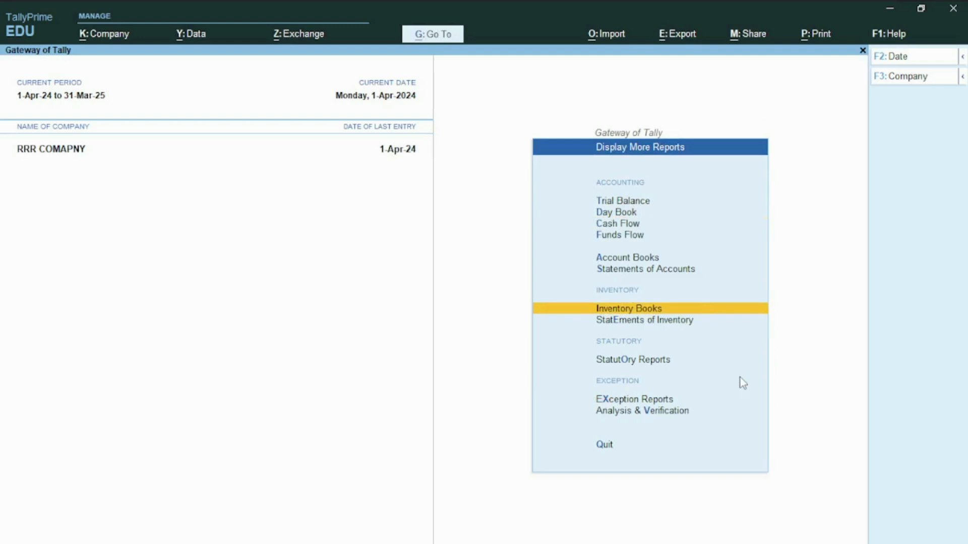
{"action": "key", "text": "Return"}
{"action": "key", "text": "Return"}
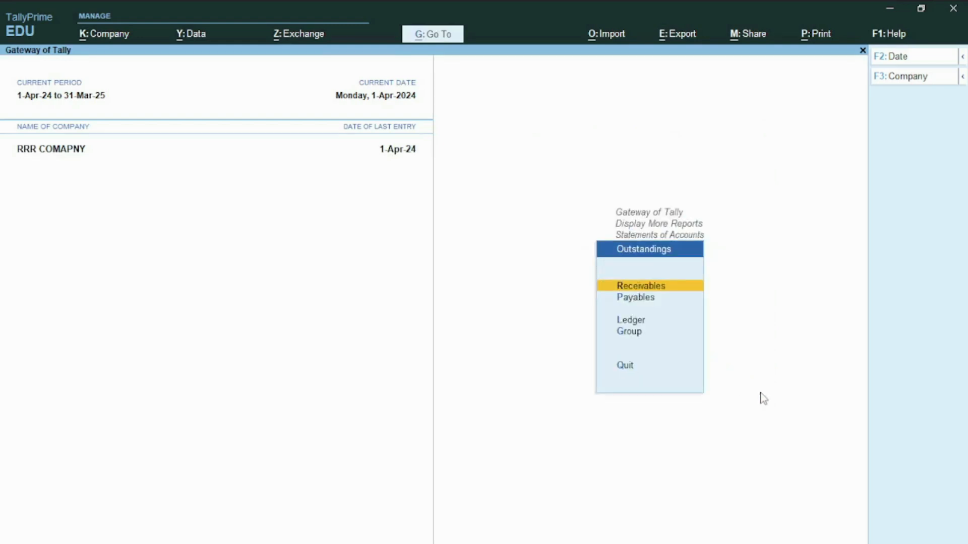
{"action": "key", "text": "Return"}
- Expand pending bill 2 of M/S. Bharatiya International SEZ Ltd and examine its sales and journal entries
{"action": "key", "text": "Down"}
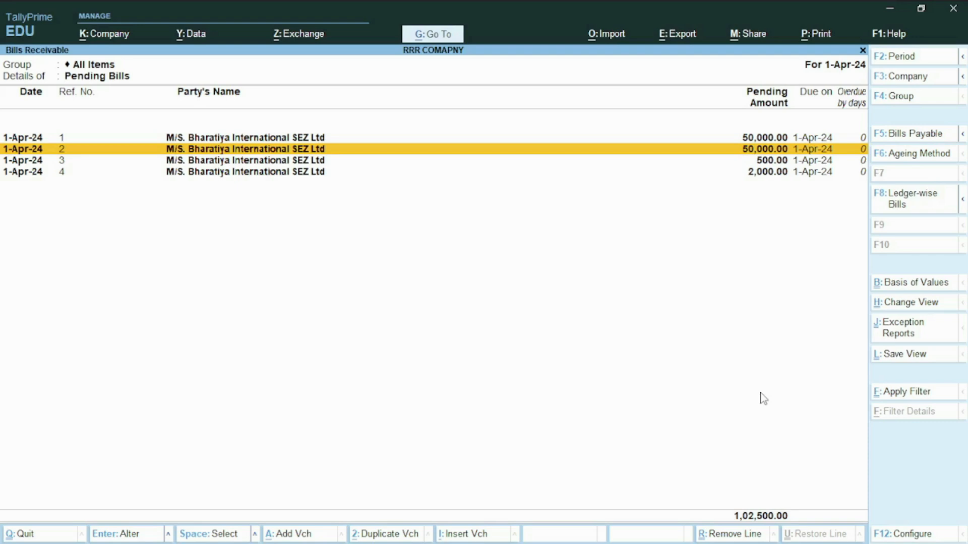
{"action": "key", "text": "shift+Return"}
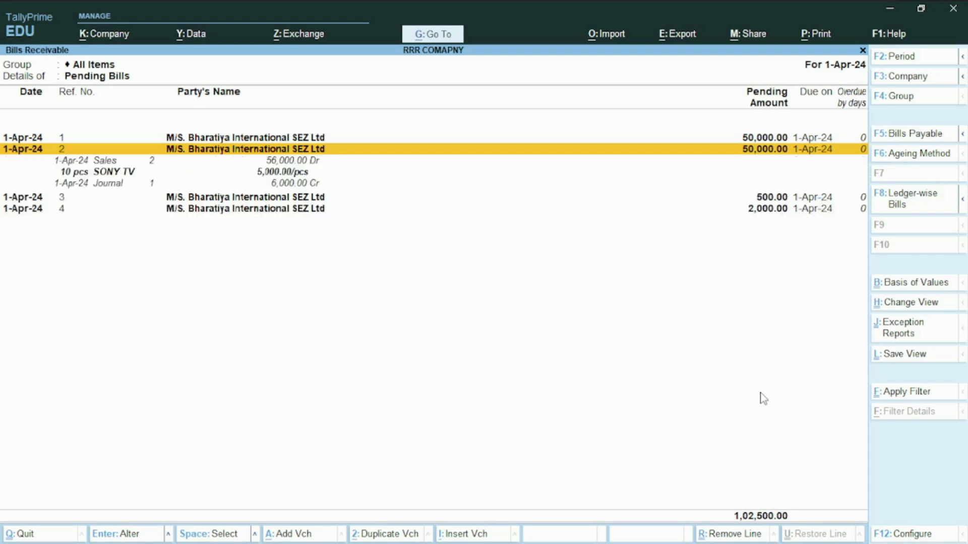
{"action": "key", "text": "Down"}
{"action": "key", "text": "Down"}
{"action": "key", "text": "Down"}
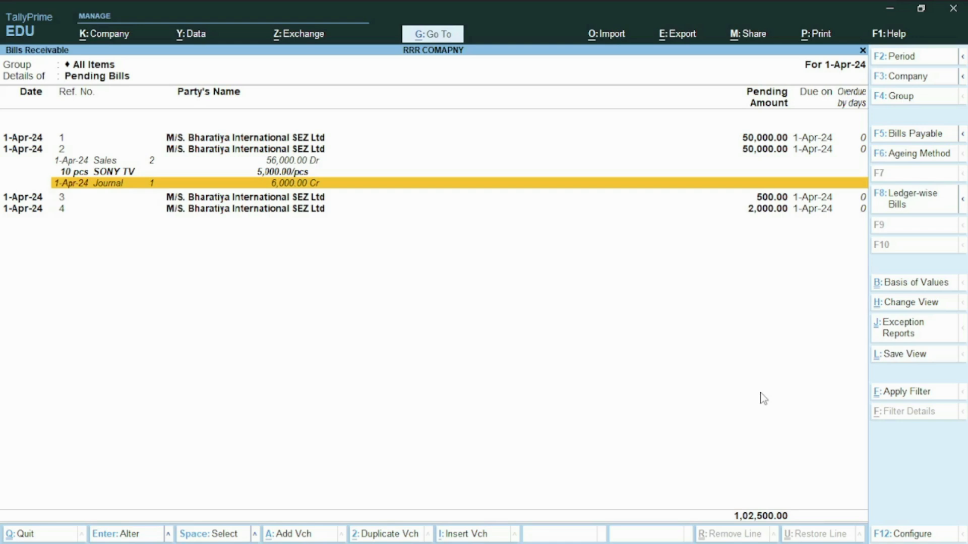
{"action": "key", "text": "Up"}
{"action": "key", "text": "Up"}
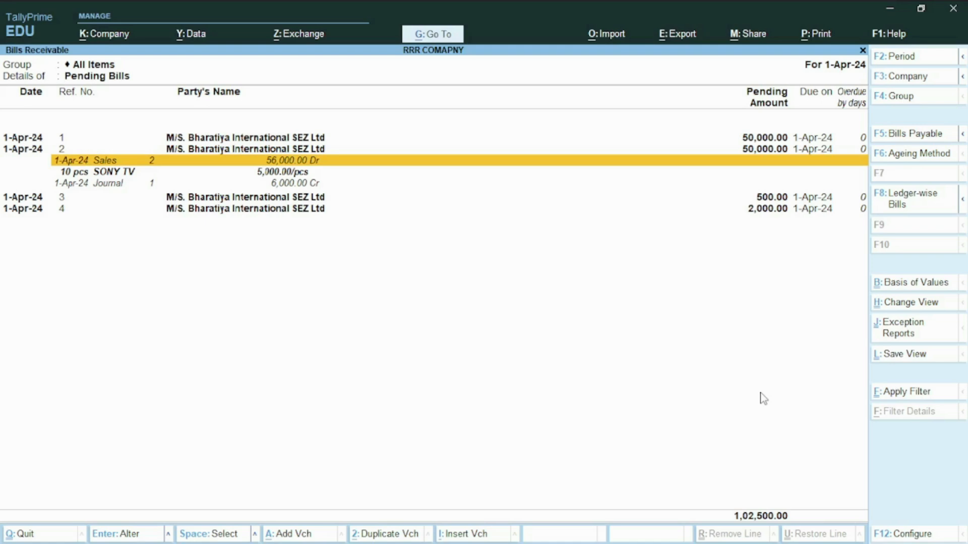
- Close the Bills Receivable report and return to the Display More Reports menu
{"action": "key", "text": "Escape"}
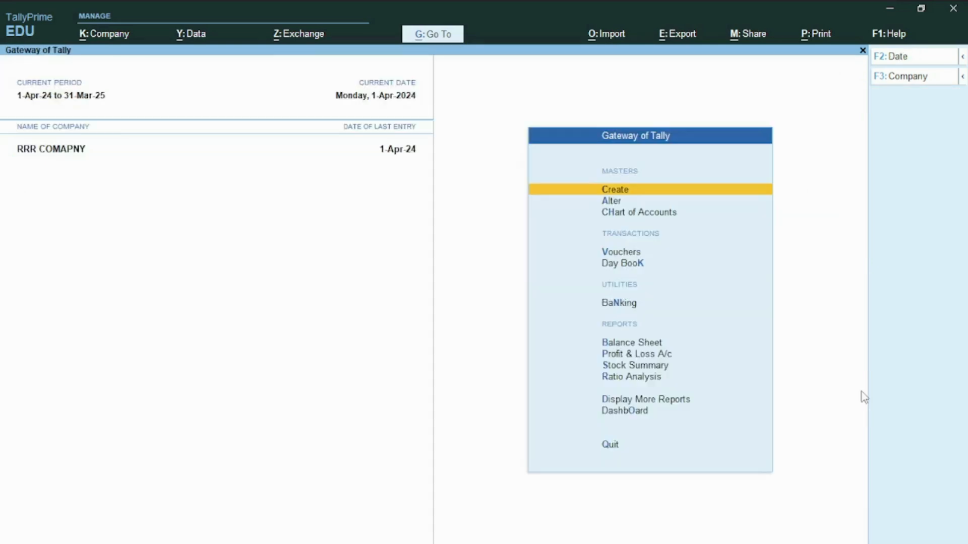
{"action": "key", "text": "Down"}
{"action": "key", "text": "Down"}
{"action": "key", "text": "Down"}
{"action": "key", "text": "Down"}
{"action": "key", "text": "Down"}
{"action": "key", "text": "Down"}
{"action": "key", "text": "Down"}
{"action": "key", "text": "Down"}
{"action": "key", "text": "Down"}
{"action": "key", "text": "Down"}
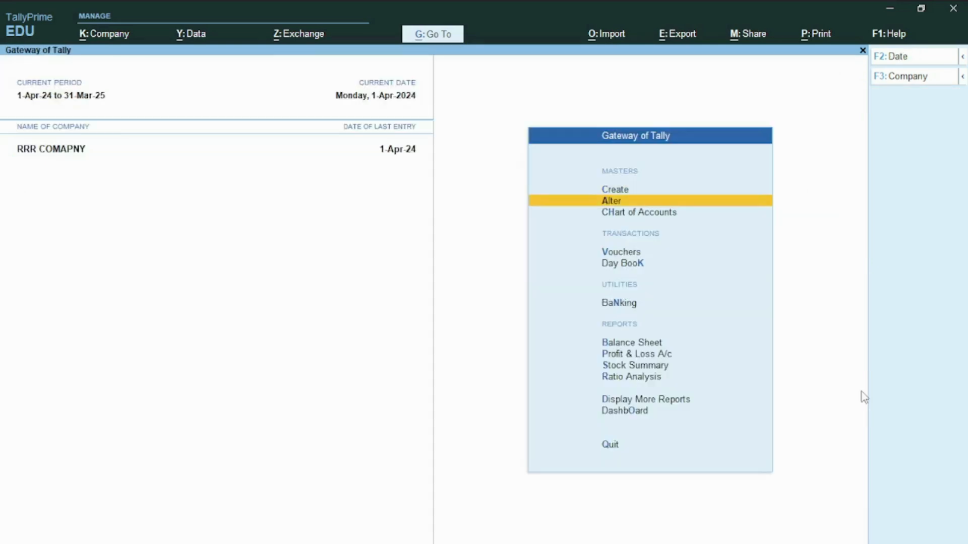
{"action": "key", "text": "Return"}
- Open the GSTR-1 return from the GST reports under Statutory Reports
{"action": "key", "text": "Down"}
{"action": "key", "text": "Down"}
{"action": "key", "text": "Down"}
{"action": "key", "text": "Down"}
{"action": "key", "text": "Down"}
{"action": "key", "text": "Down"}
{"action": "key", "text": "Down"}
{"action": "key", "text": "Down"}
{"action": "key", "text": "Down"}
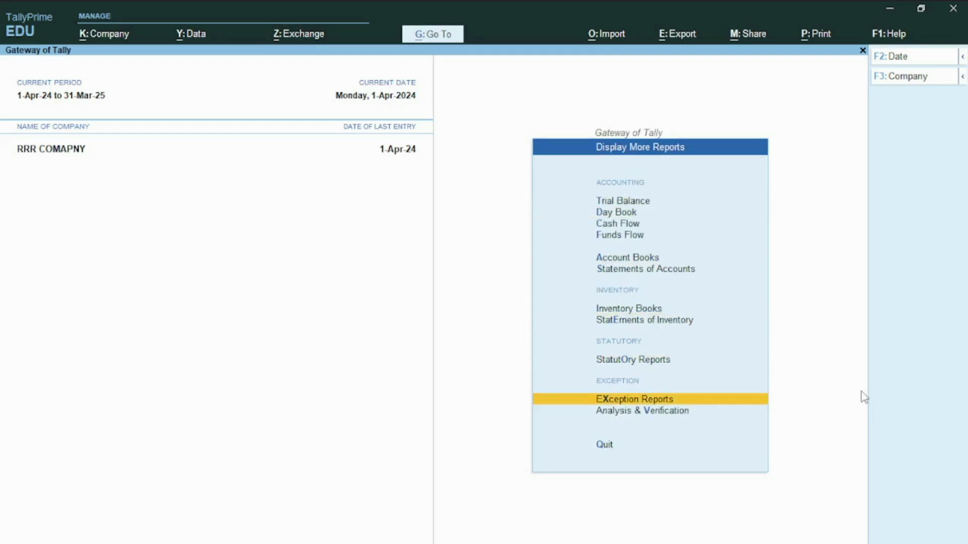
{"action": "key", "text": "Up"}
{"action": "key", "text": "Return"}
{"action": "key", "text": "Return"}
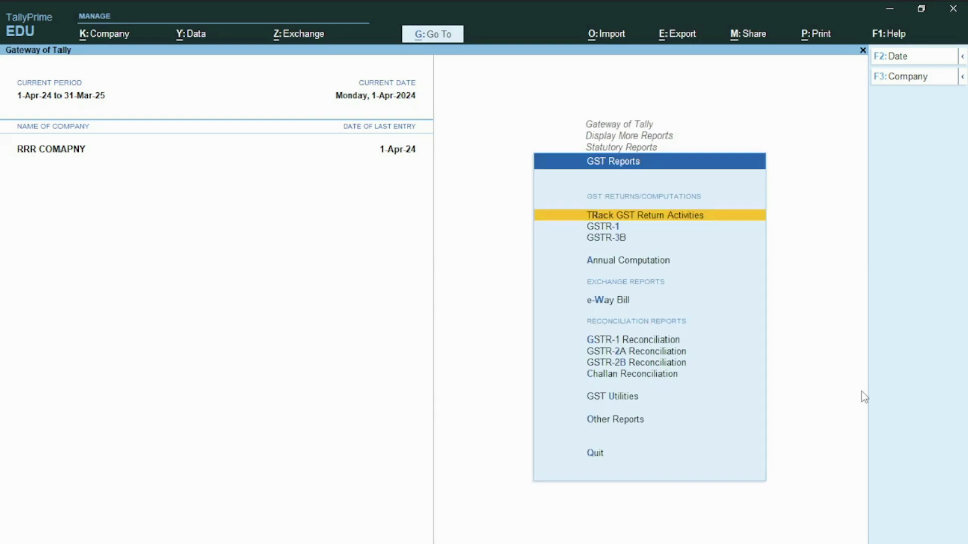
{"action": "key", "text": "Down"}
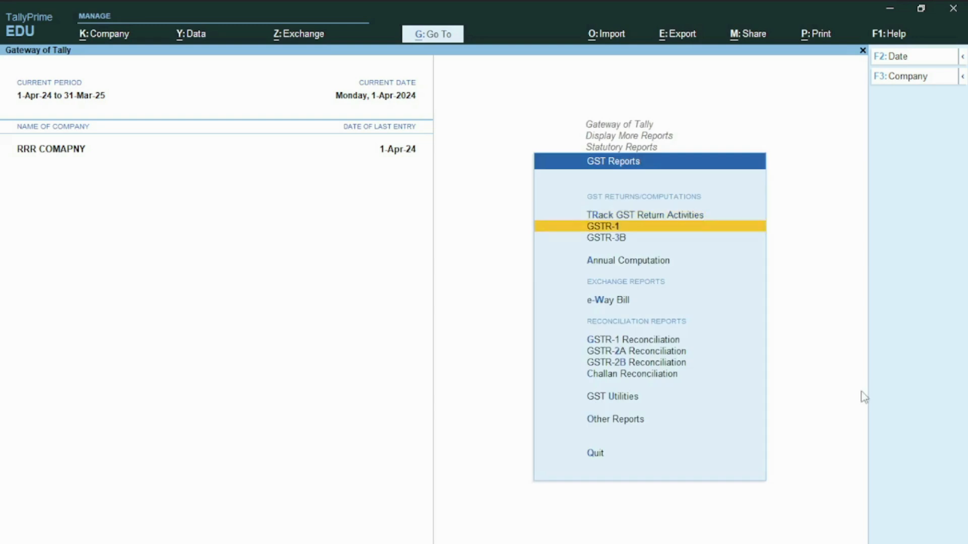
{"action": "key", "text": "Return"}
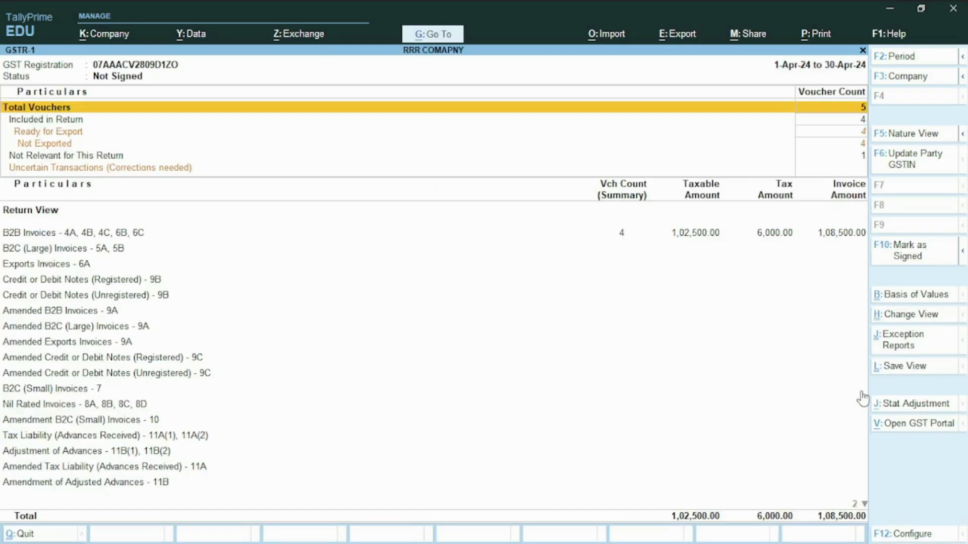
- Drill down from B2B Invoices in GSTR-1 to the voucher register of M/S. Bharatiya International SEZ Ltd
{"action": "key", "text": "Down"}
{"action": "key", "text": "Down"}
{"action": "key", "text": "Down"}
{"action": "key", "text": "Down"}
{"action": "key", "text": "Down"}
{"action": "key", "text": "Down"}
{"action": "key", "text": "Up"}
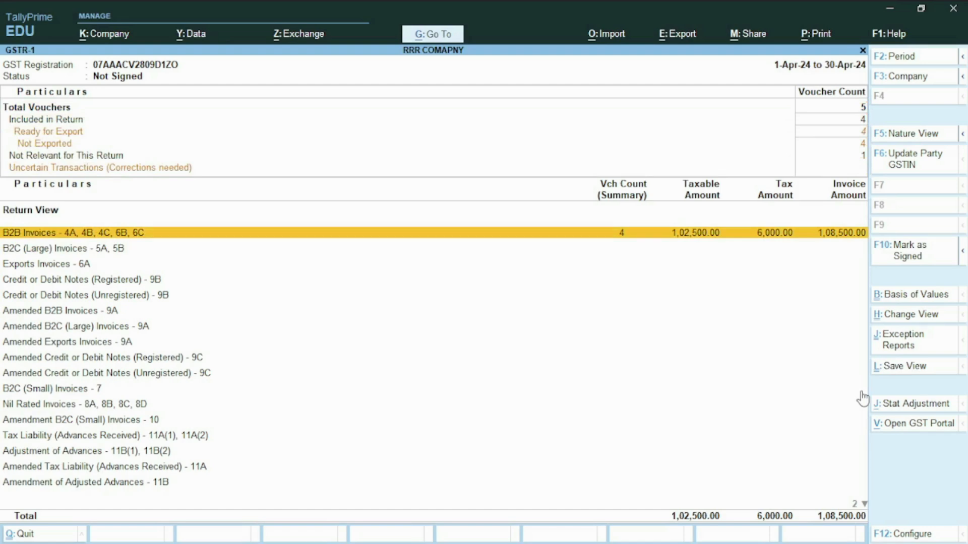
{"action": "key", "text": "Return"}
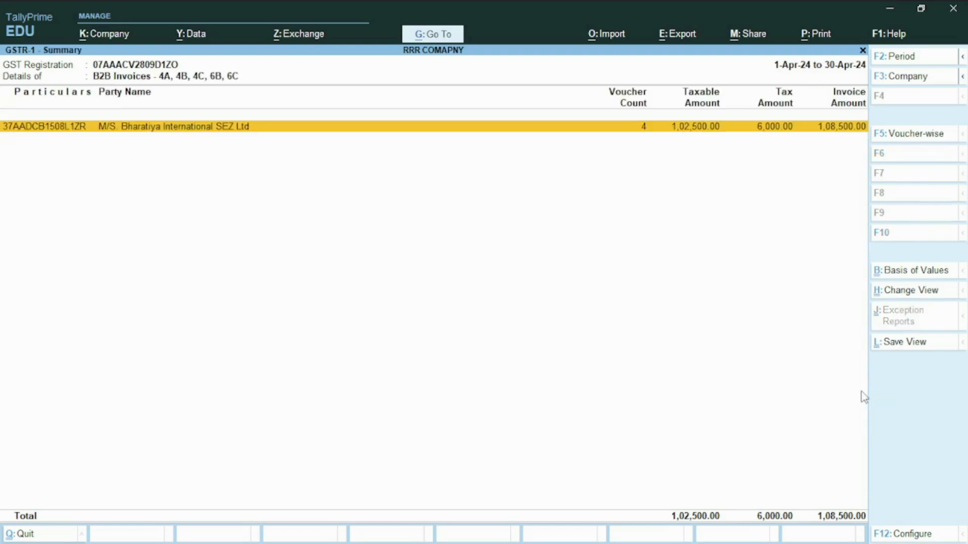
{"action": "key", "text": "Return"}
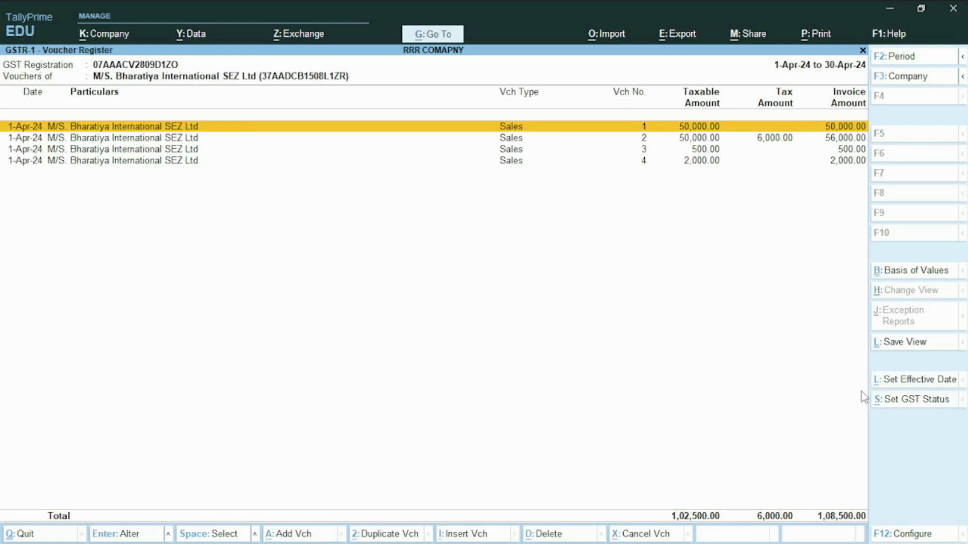
- Examine the taxable, tax and invoice amounts of the customer's sales vouchers, closing the register and its summary after review
{"action": "key", "text": "Down"}
{"action": "key", "text": "Down"}
{"action": "key", "text": "Down"}
{"action": "key", "text": "Up"}
{"action": "key", "text": "Up"}
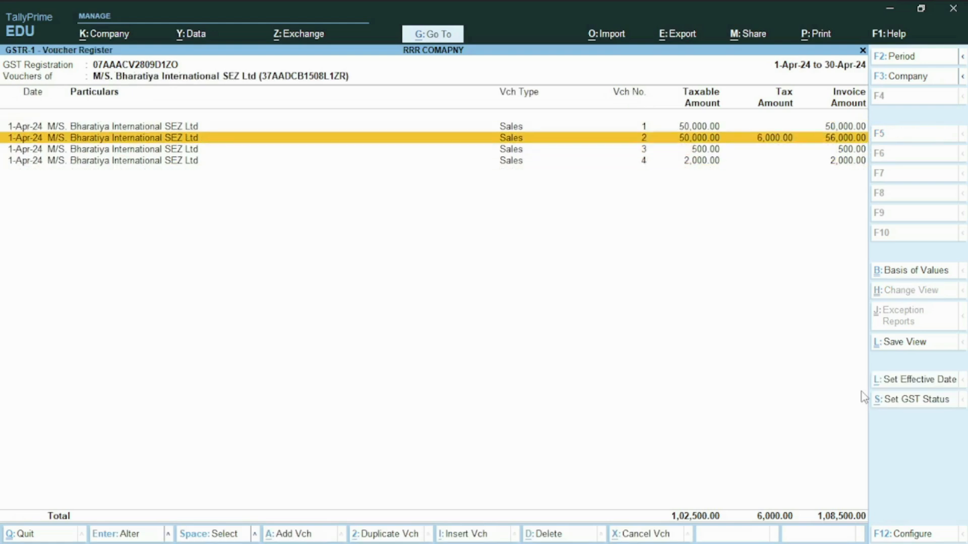
{"action": "key", "text": "Up"}
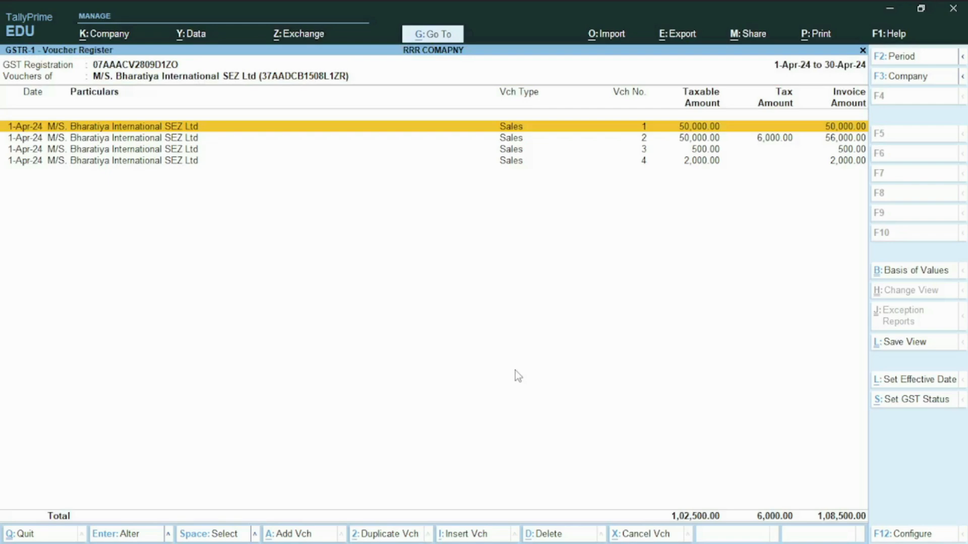
{"action": "key", "text": "Escape"}
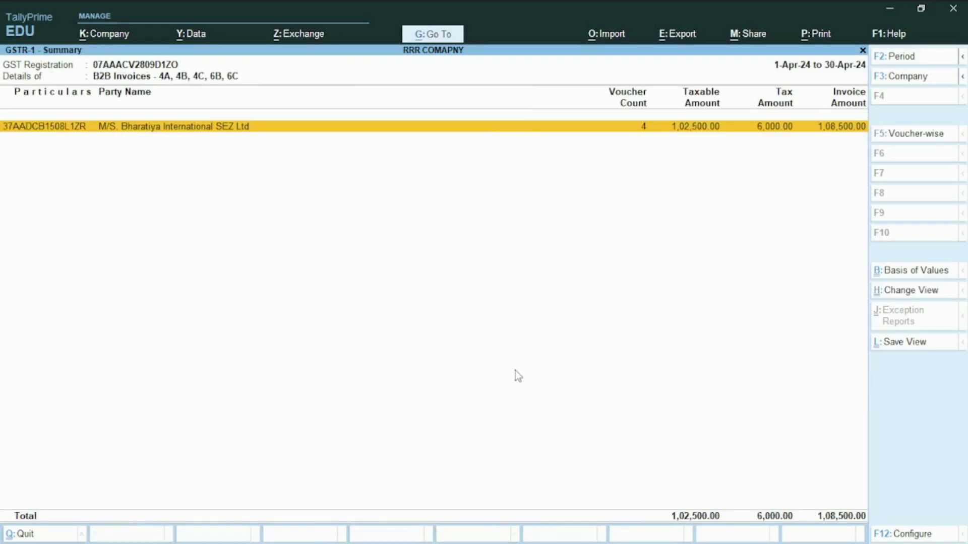
{"action": "key", "text": "Escape"}
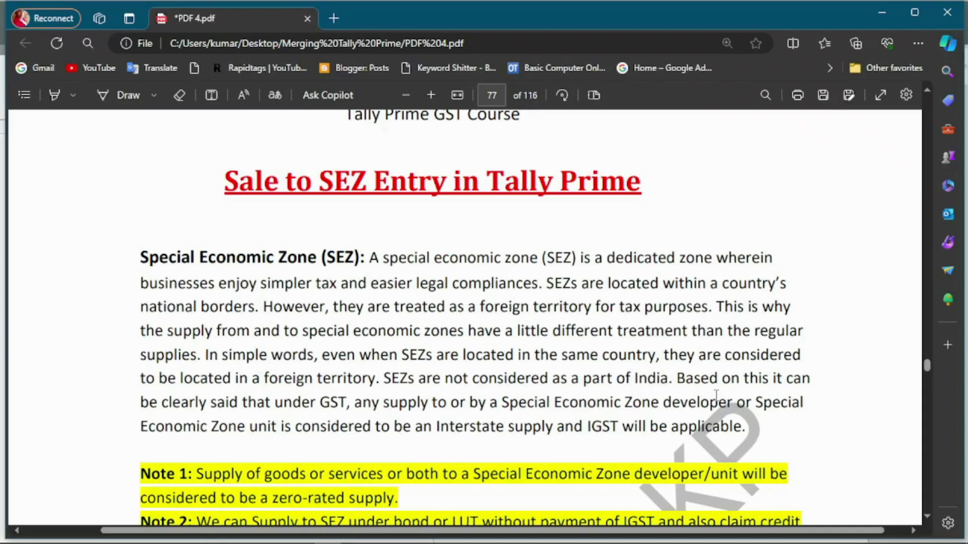